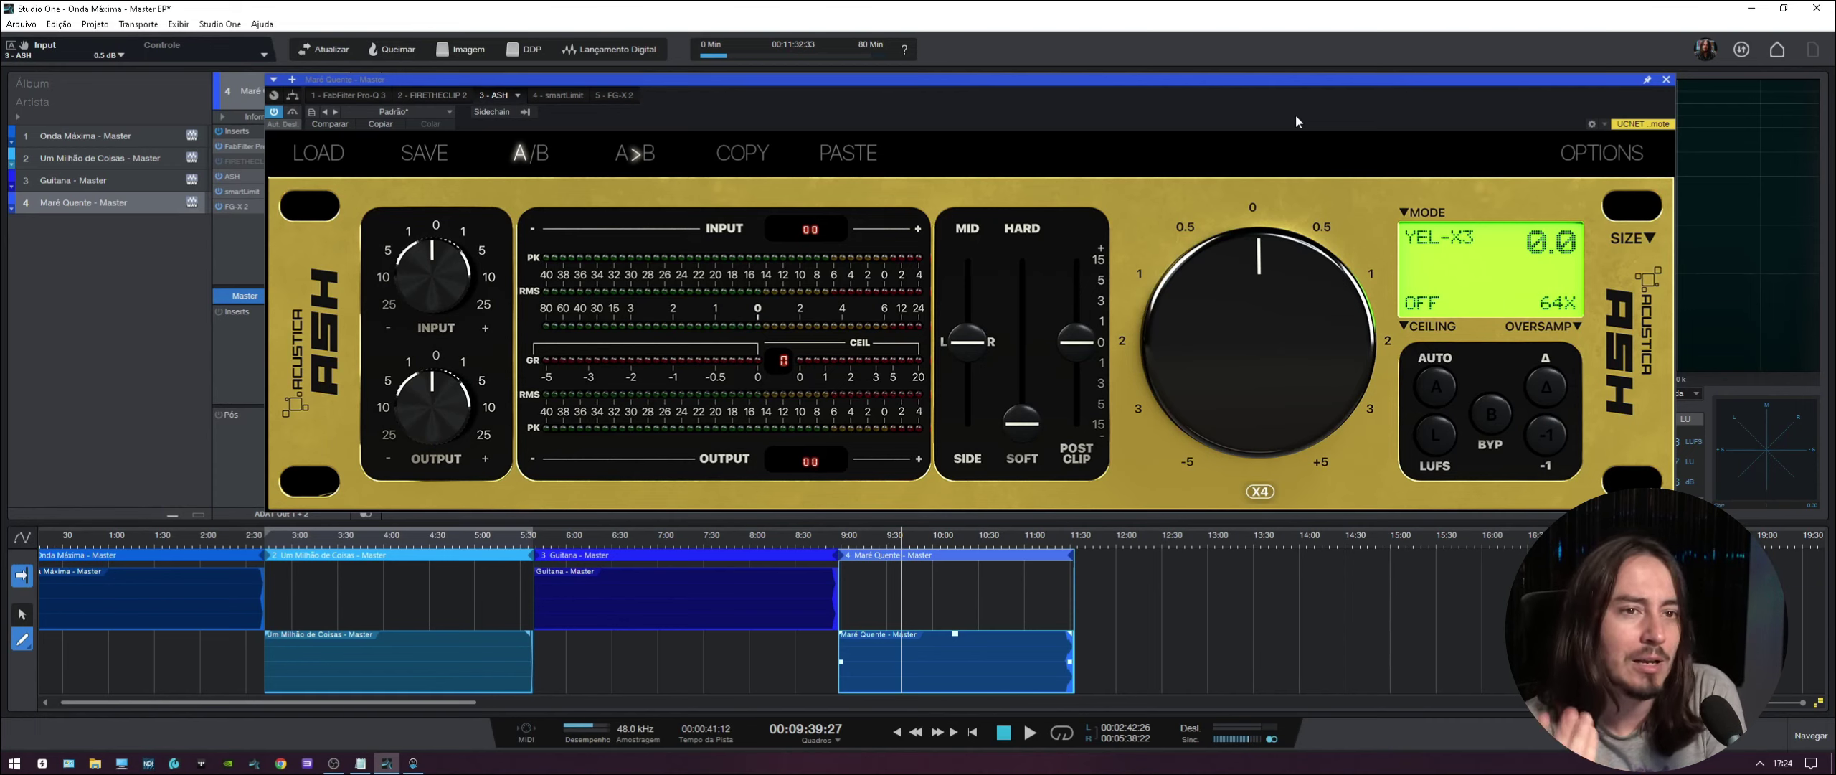
- Set the ASH threshold to 1 dB and check the oversampling and interface size options
drag(1241, 338, 1249, 324)
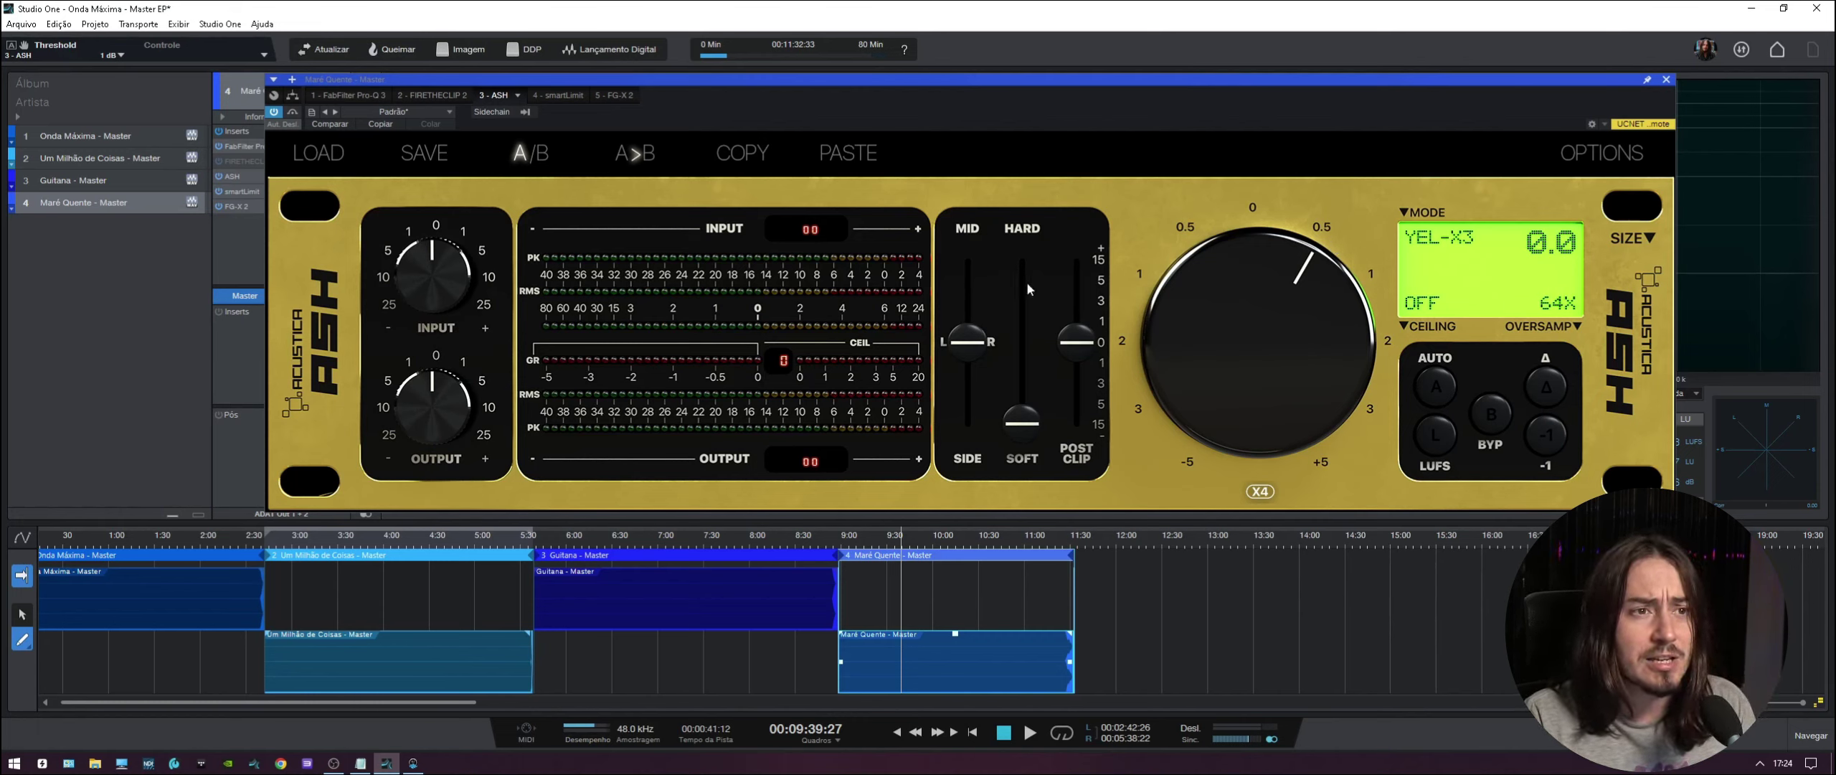
click(1574, 324)
click(1535, 196)
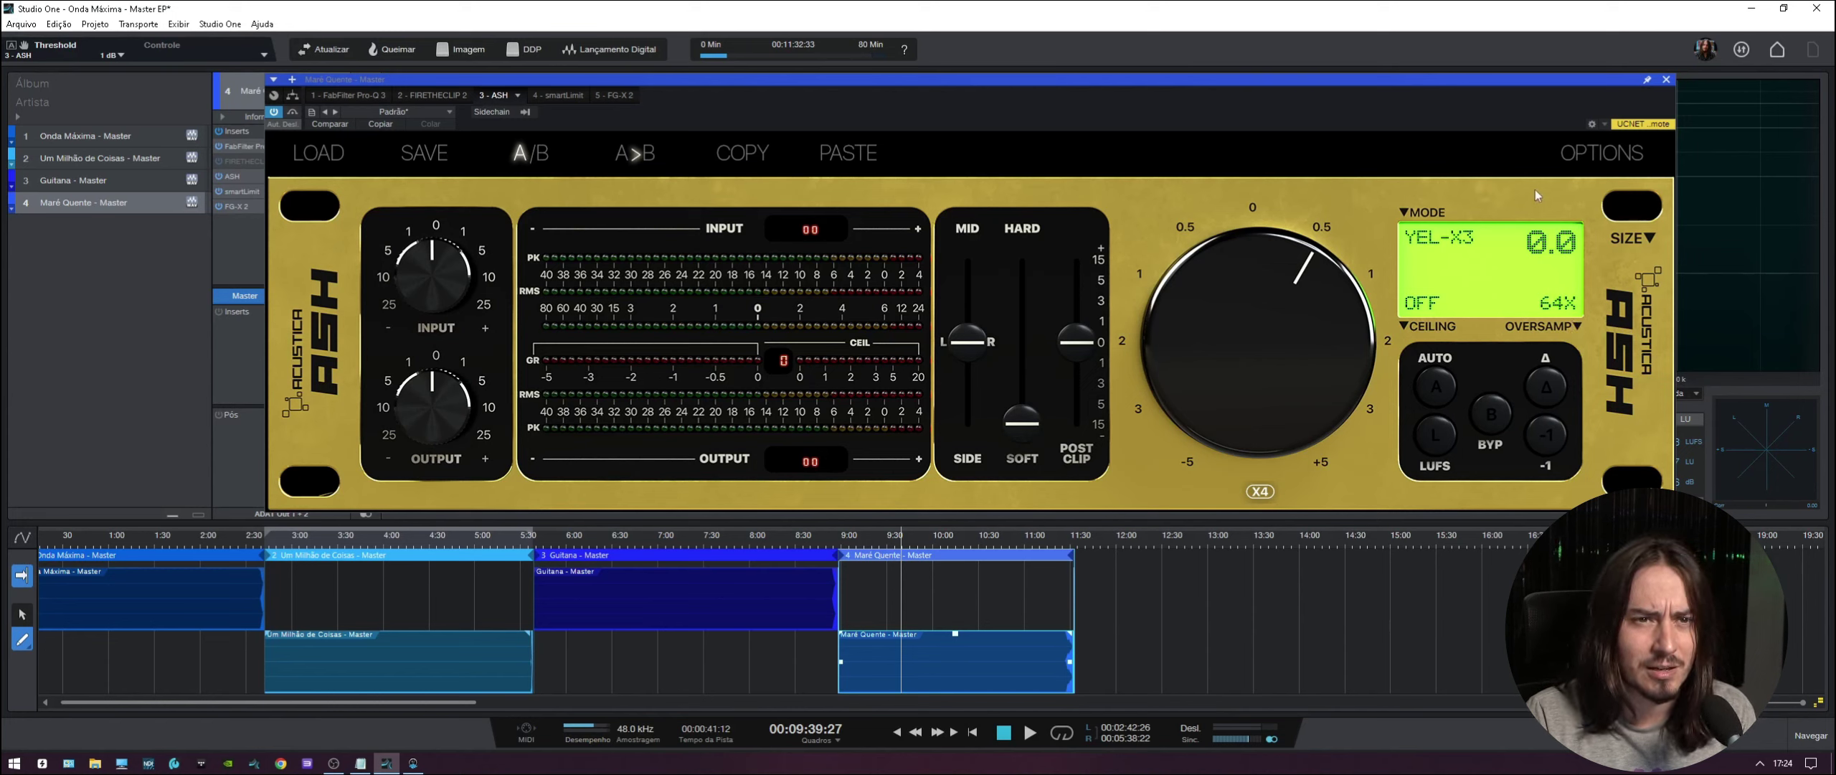
click(1648, 241)
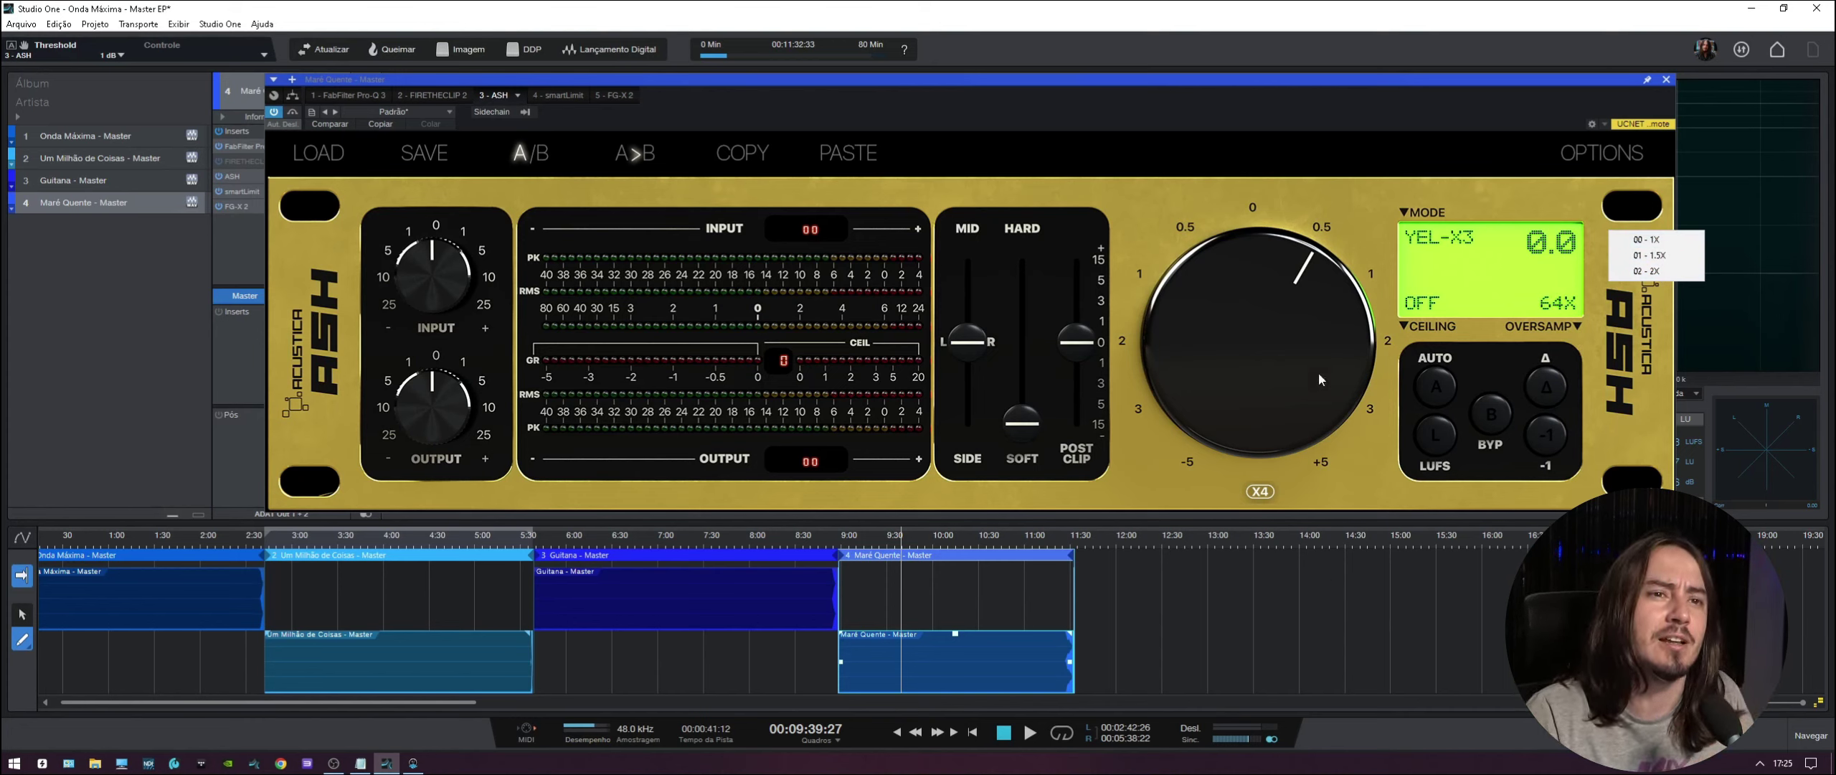
click(1284, 152)
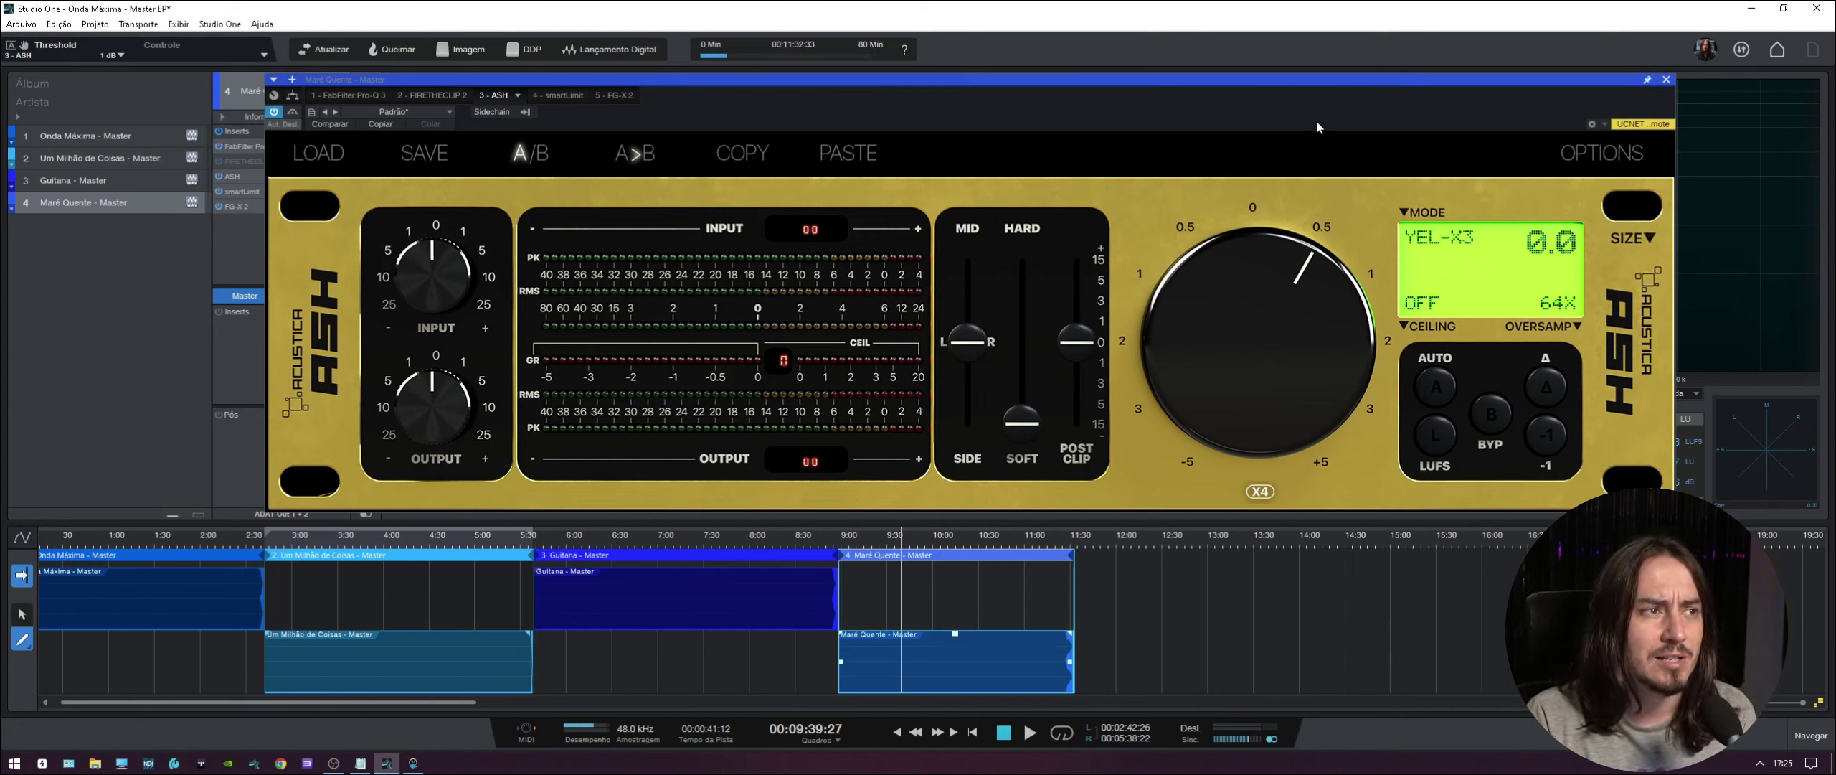
- Review the available clipping modes in the ASH plugin, including the variants in the LST group
drag(1311, 120, 1158, 83)
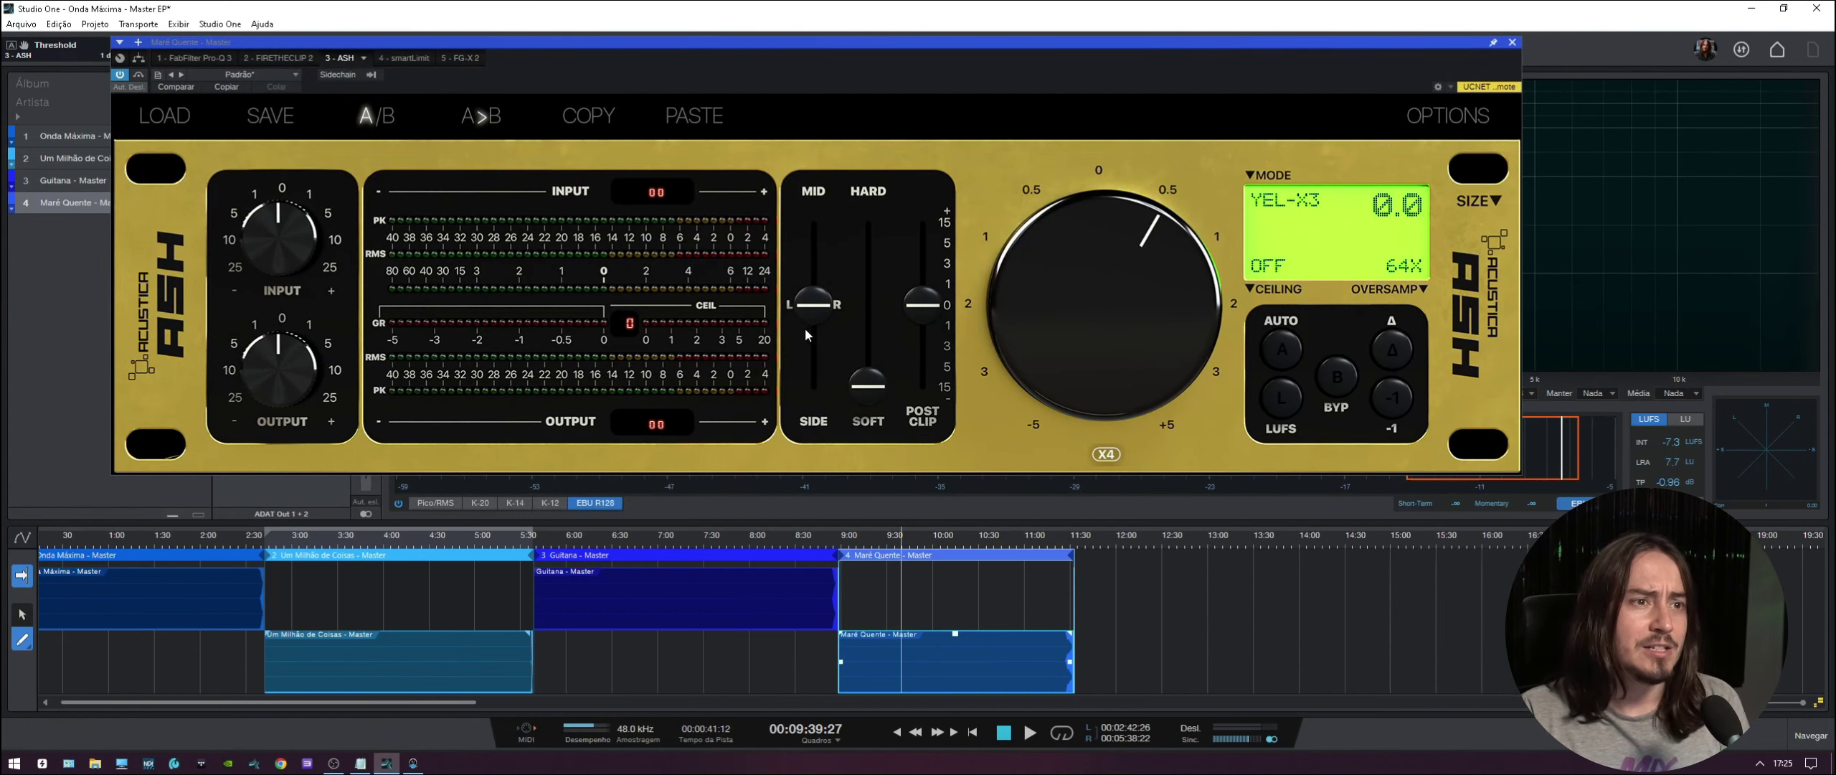
mouse_move(860, 390)
mouse_down()
mouse_move(842, 200)
mouse_move(860, 388)
mouse_up()
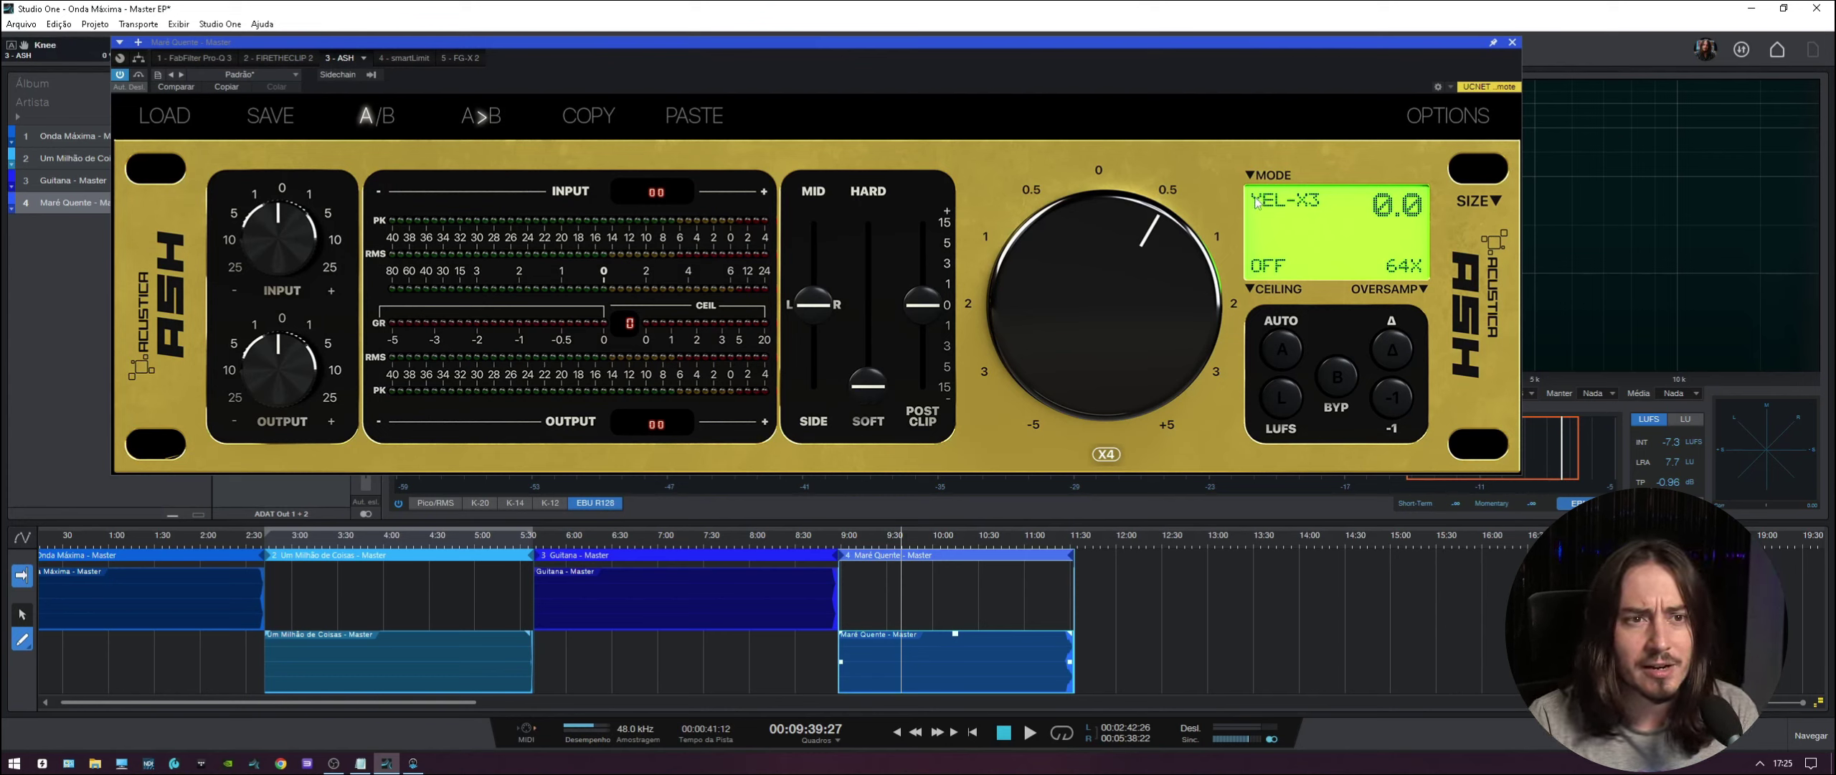
click(1277, 193)
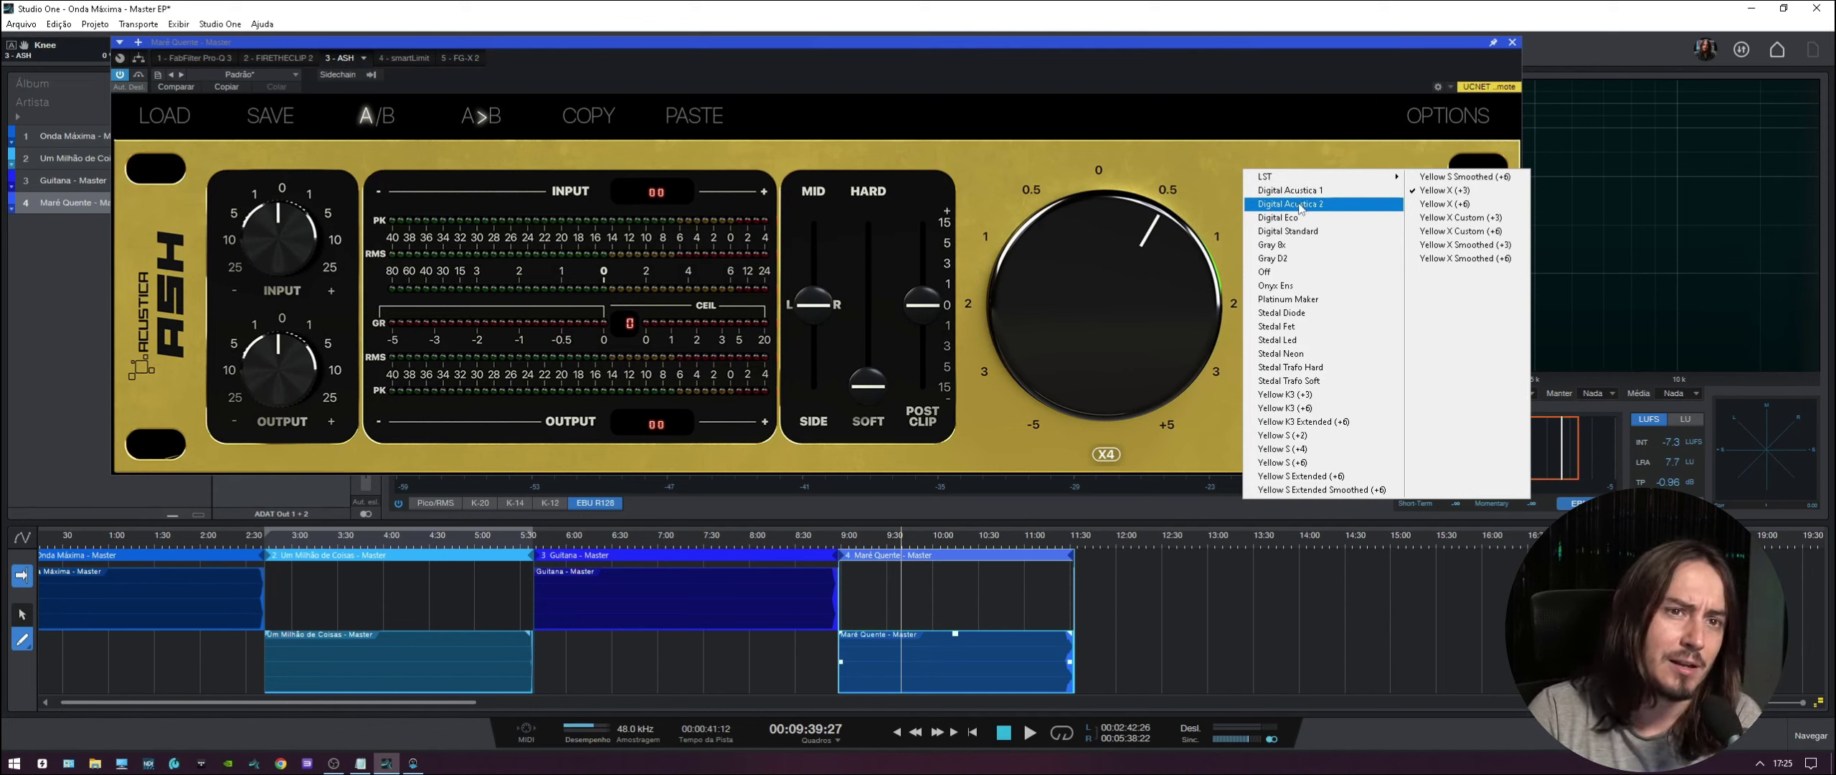
mouse_move(1352, 179)
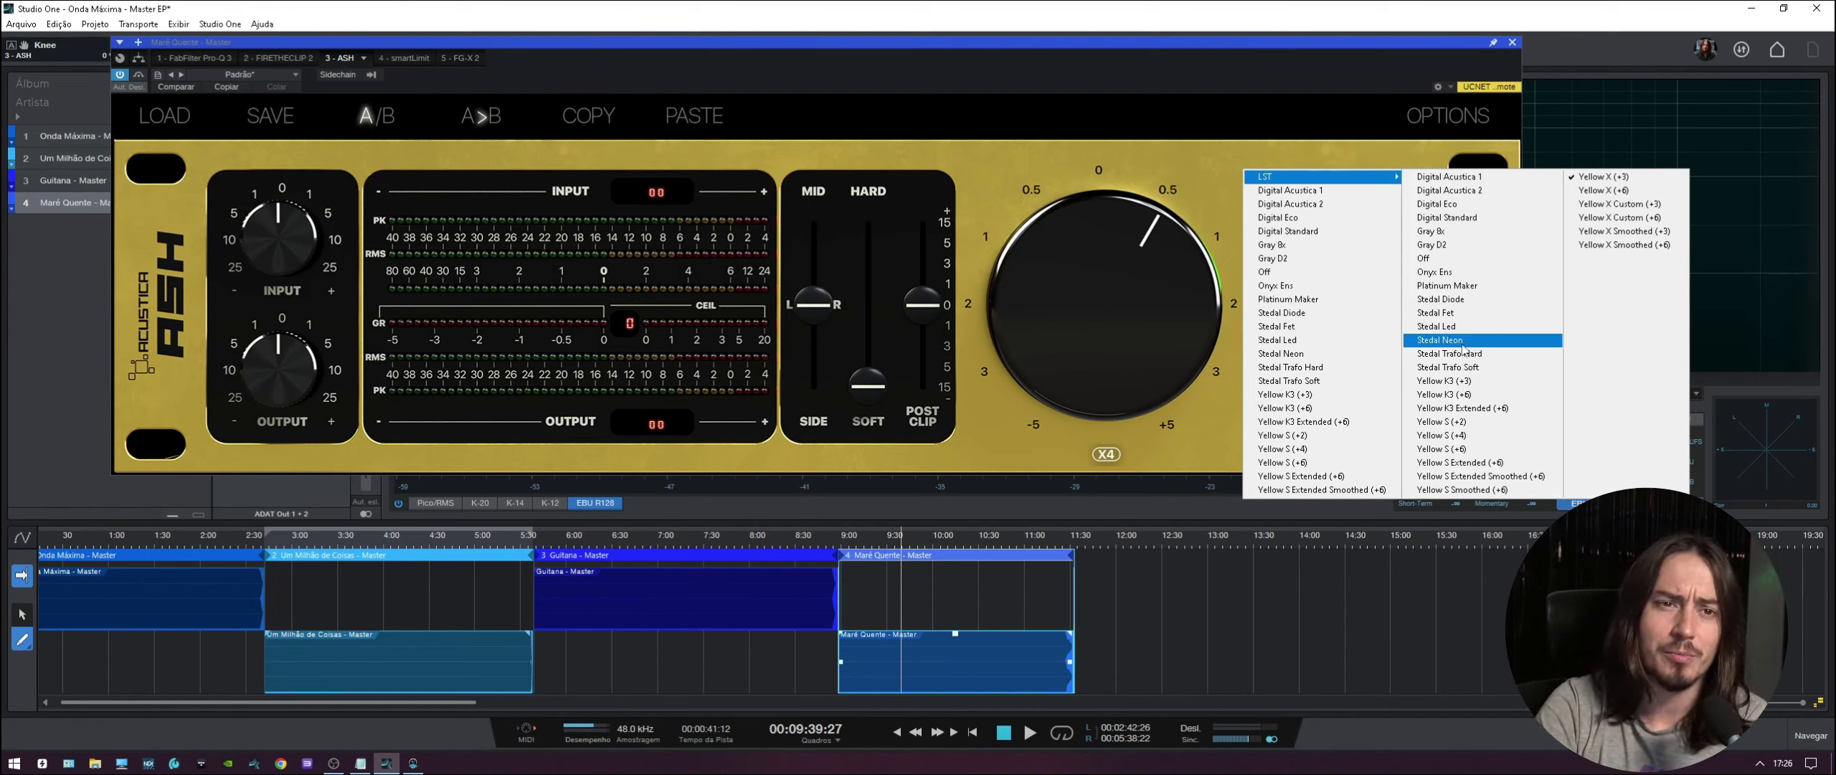
click(1206, 185)
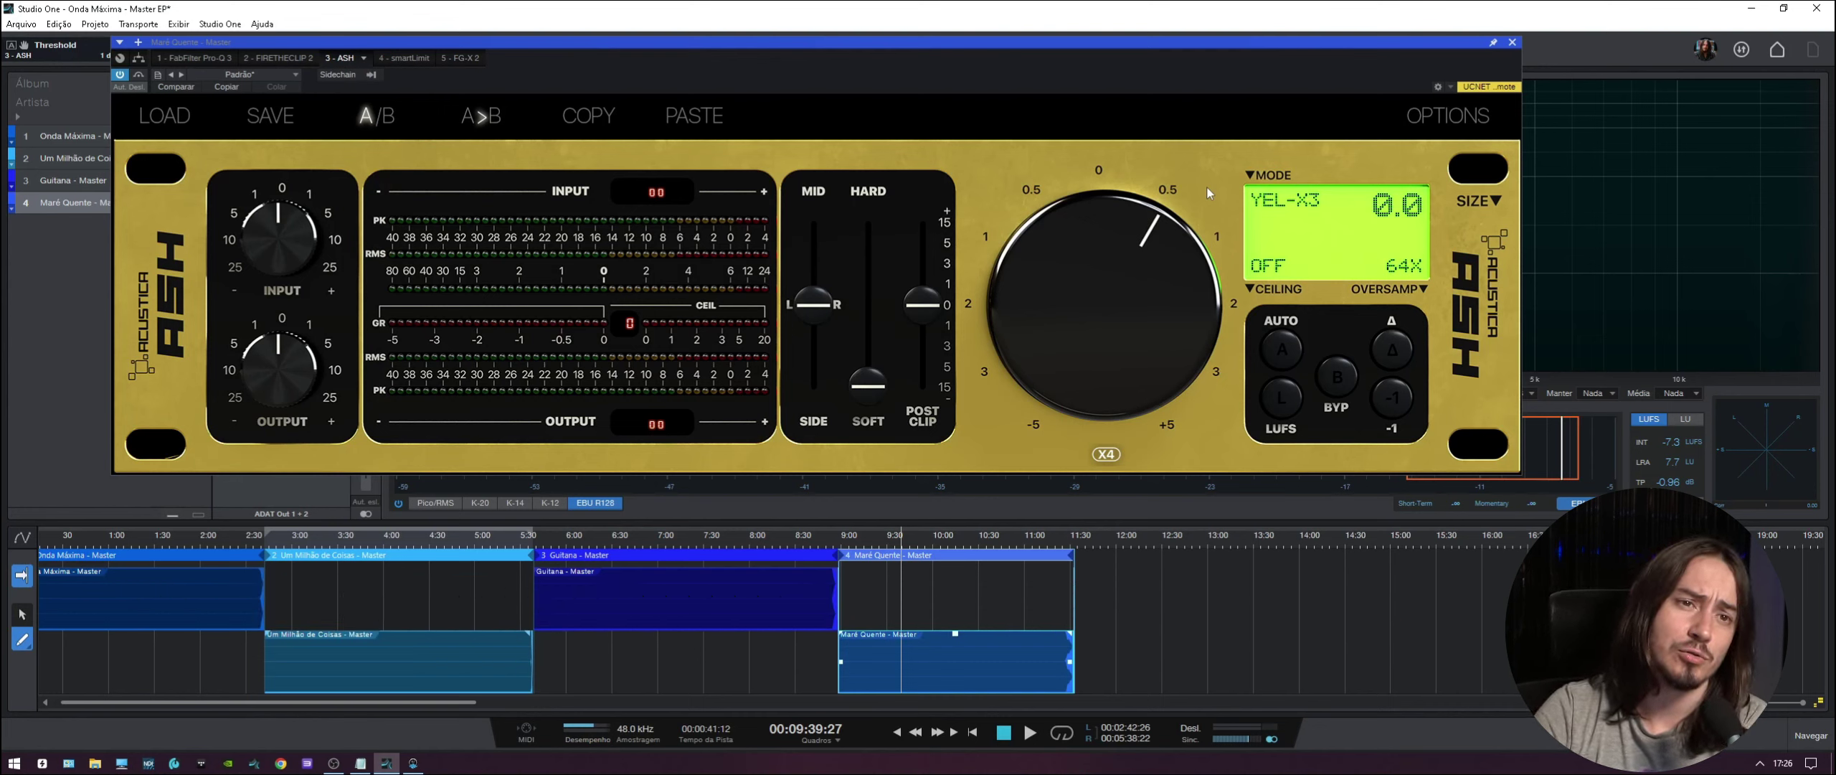
click(1258, 190)
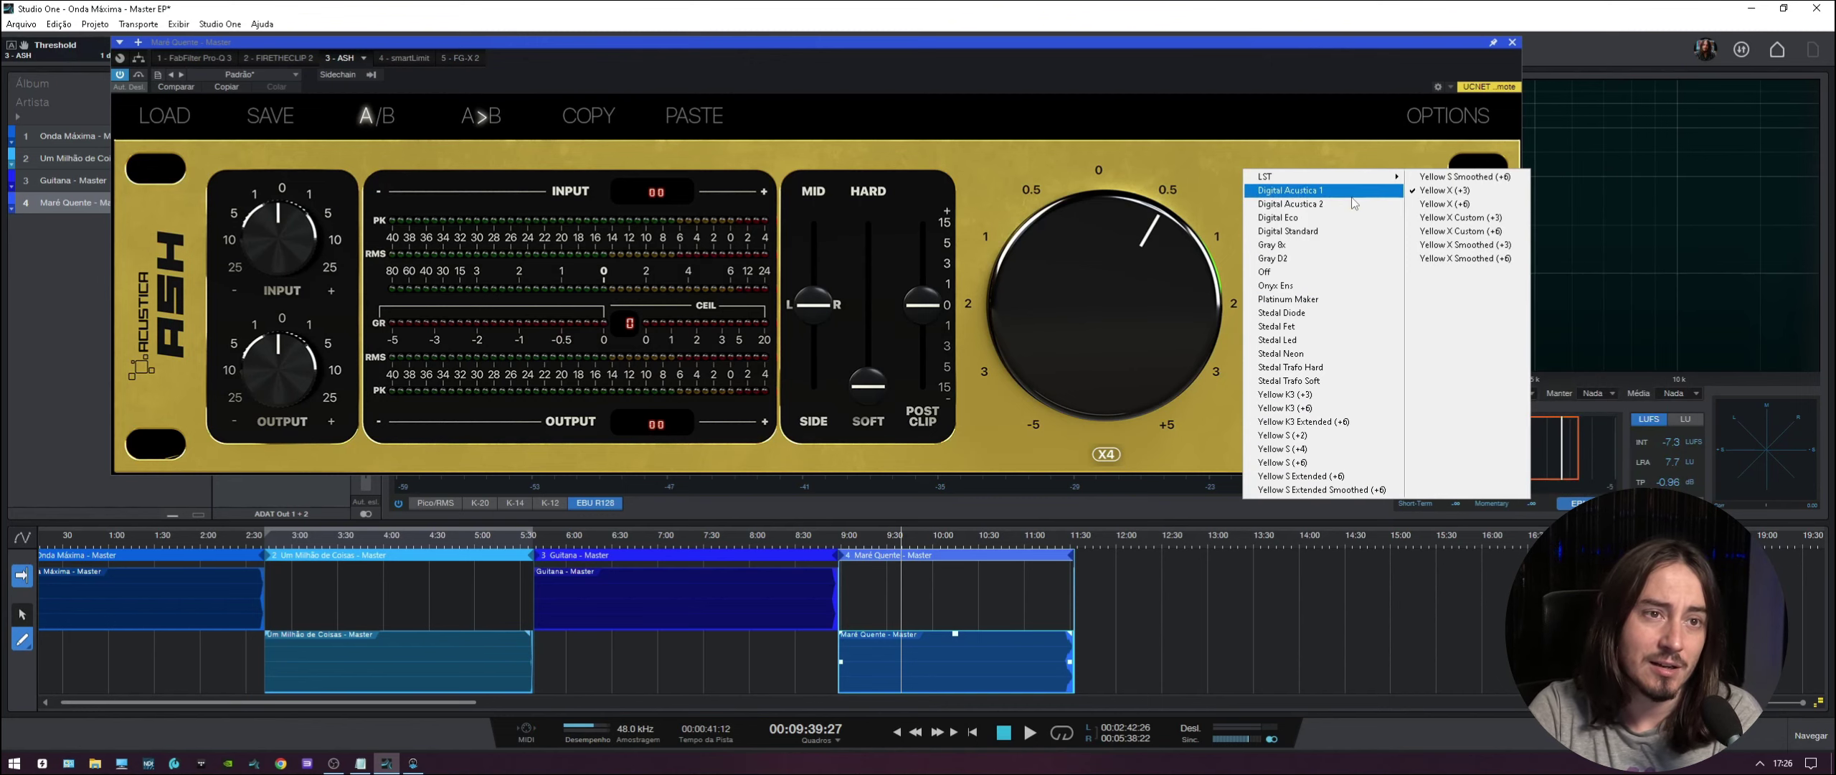
mouse_move(1358, 186)
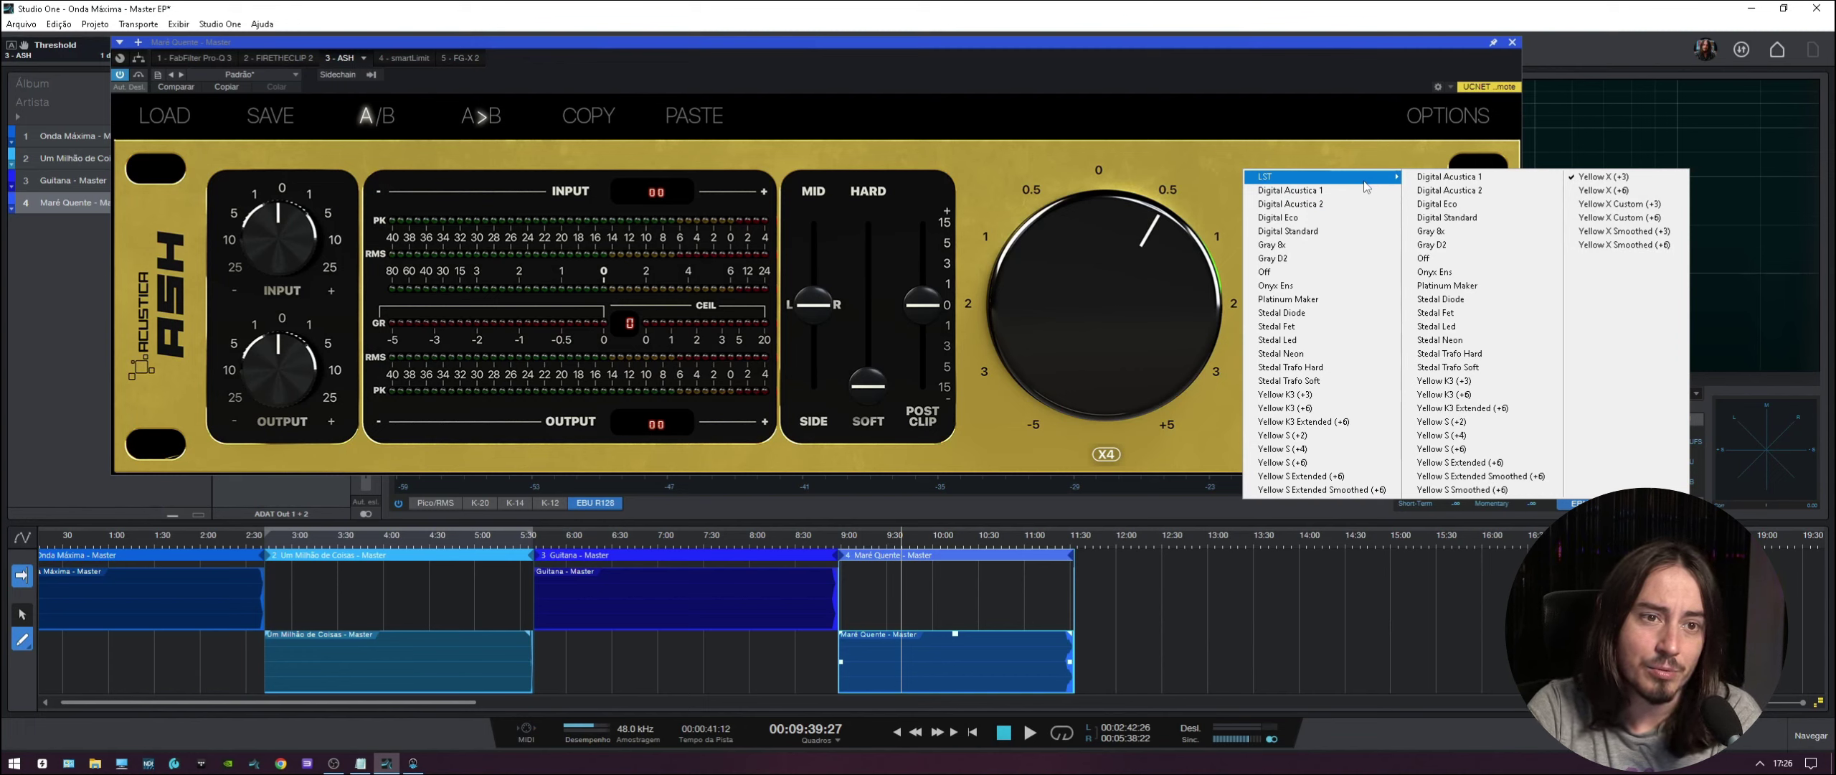
click(1227, 149)
click(1227, 150)
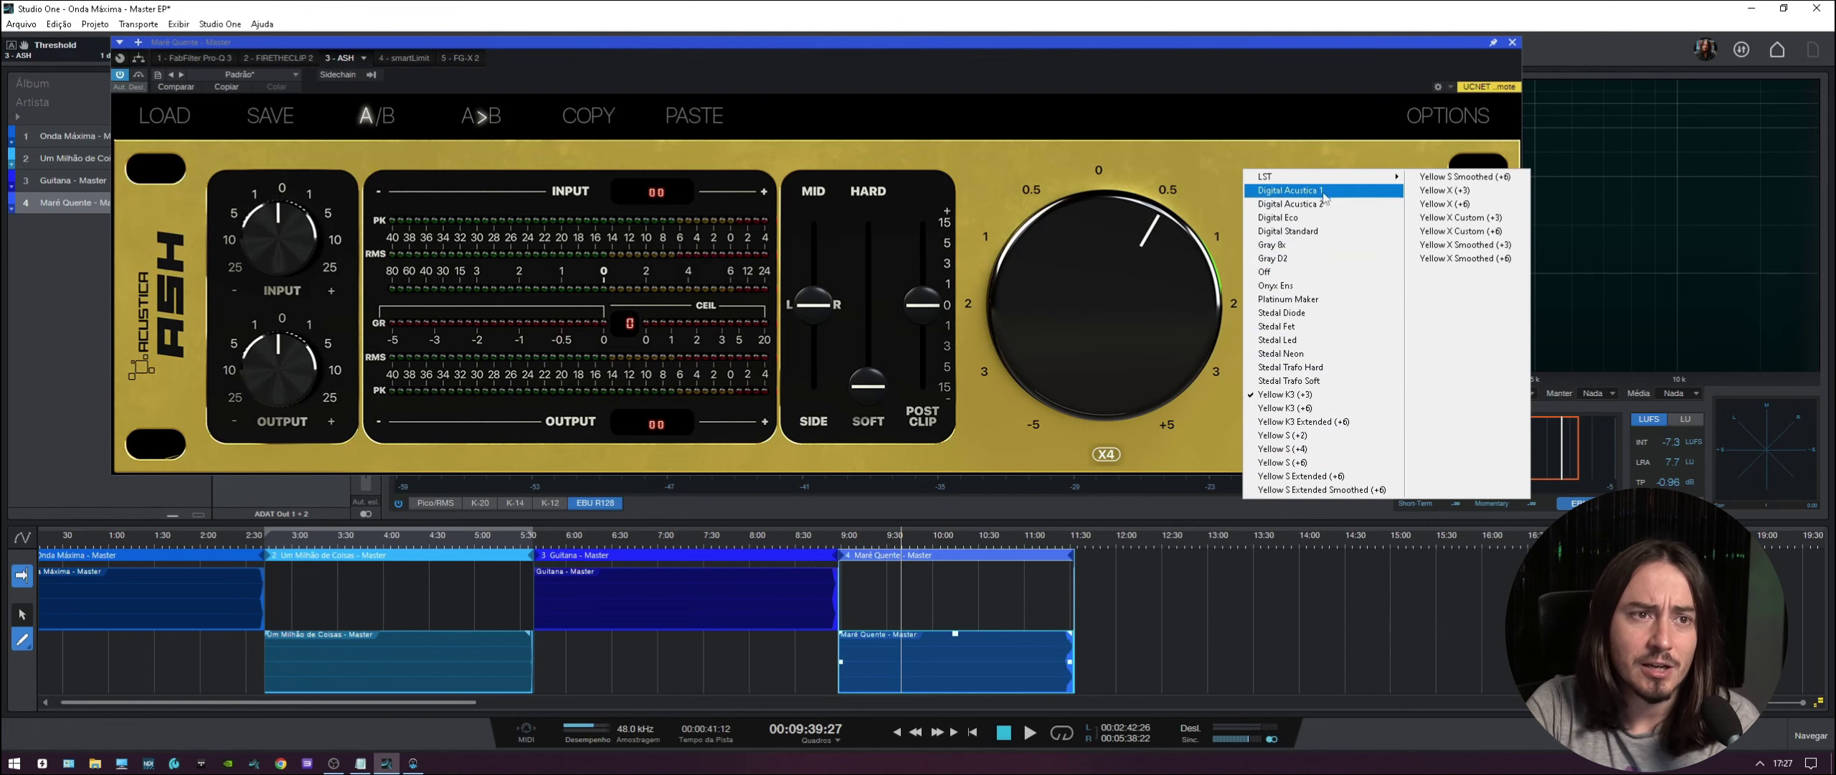
- Try the Onyx Ens mode and set the clipping mode to Yellow K3 (+3)
click(1275, 285)
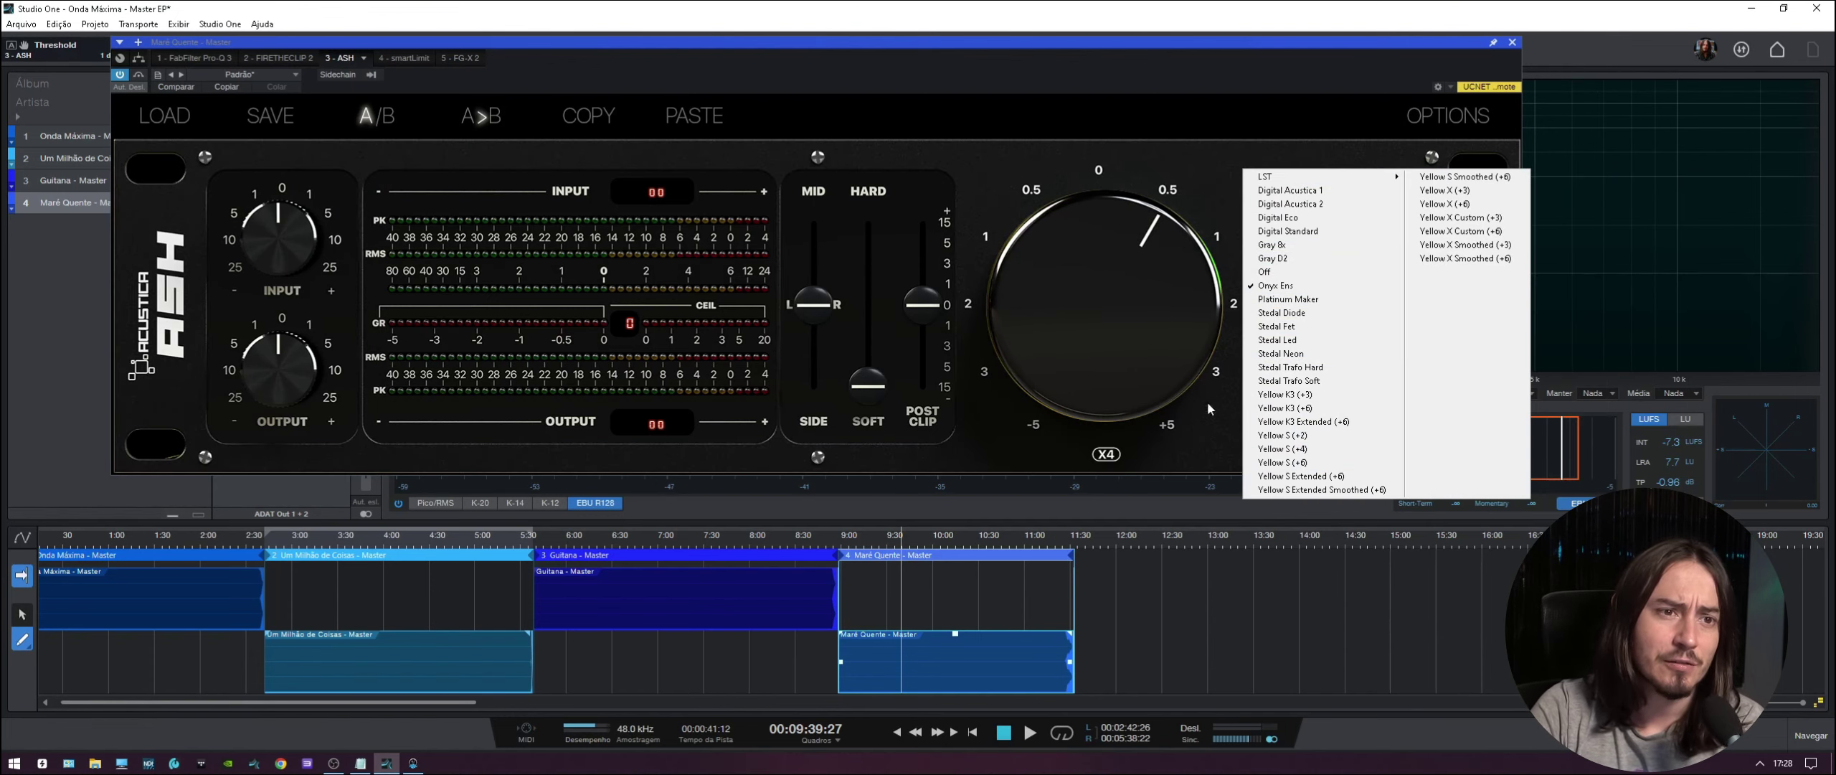
click(1287, 393)
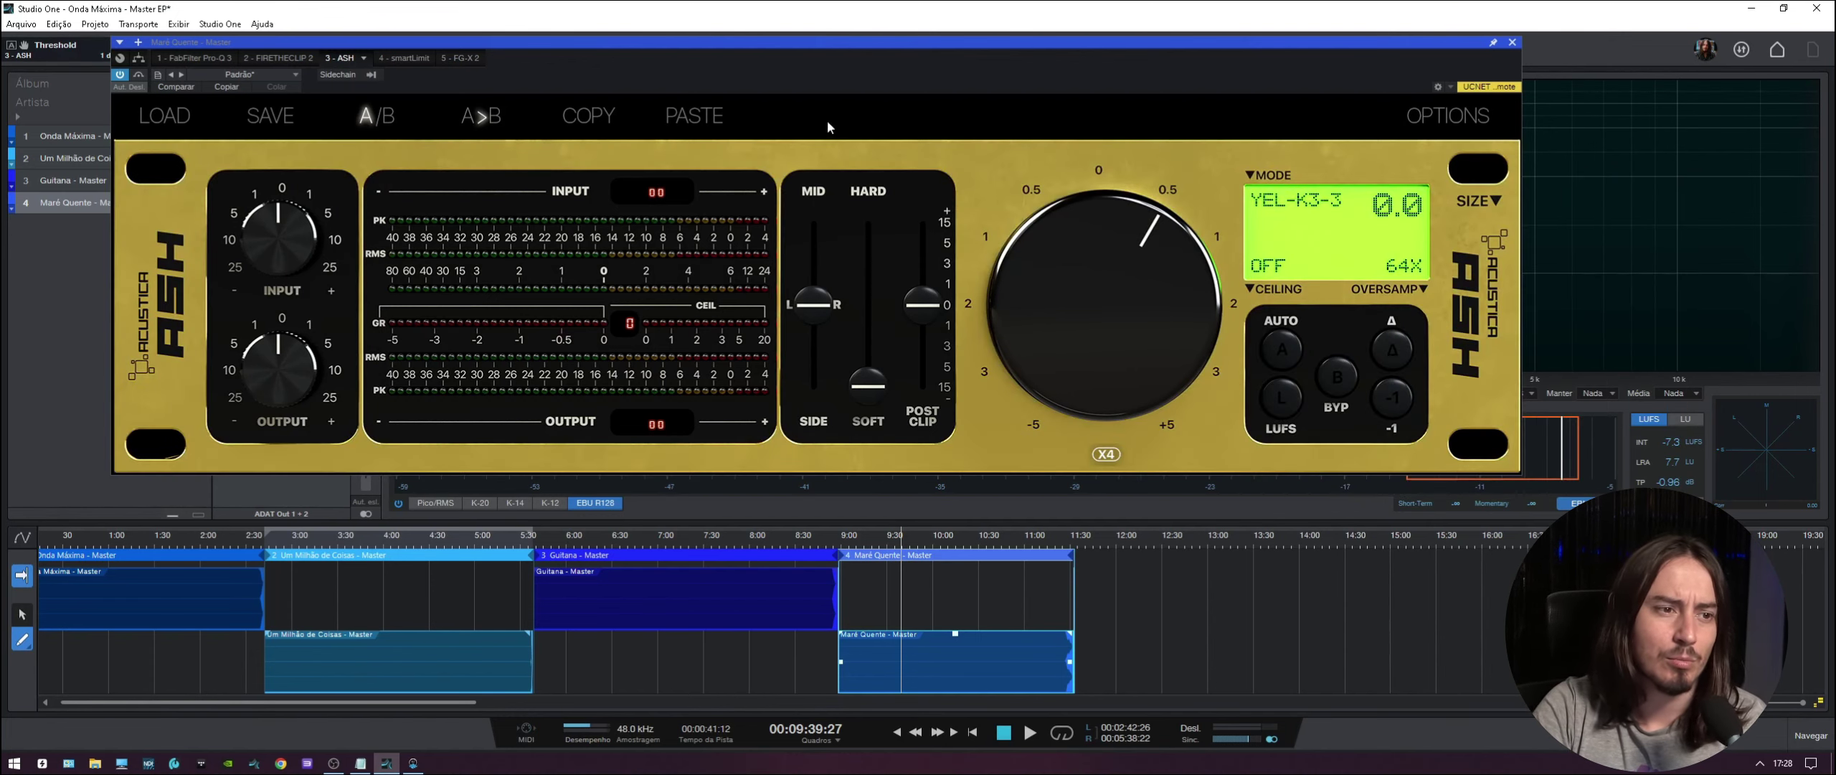
drag(932, 42, 1386, 171)
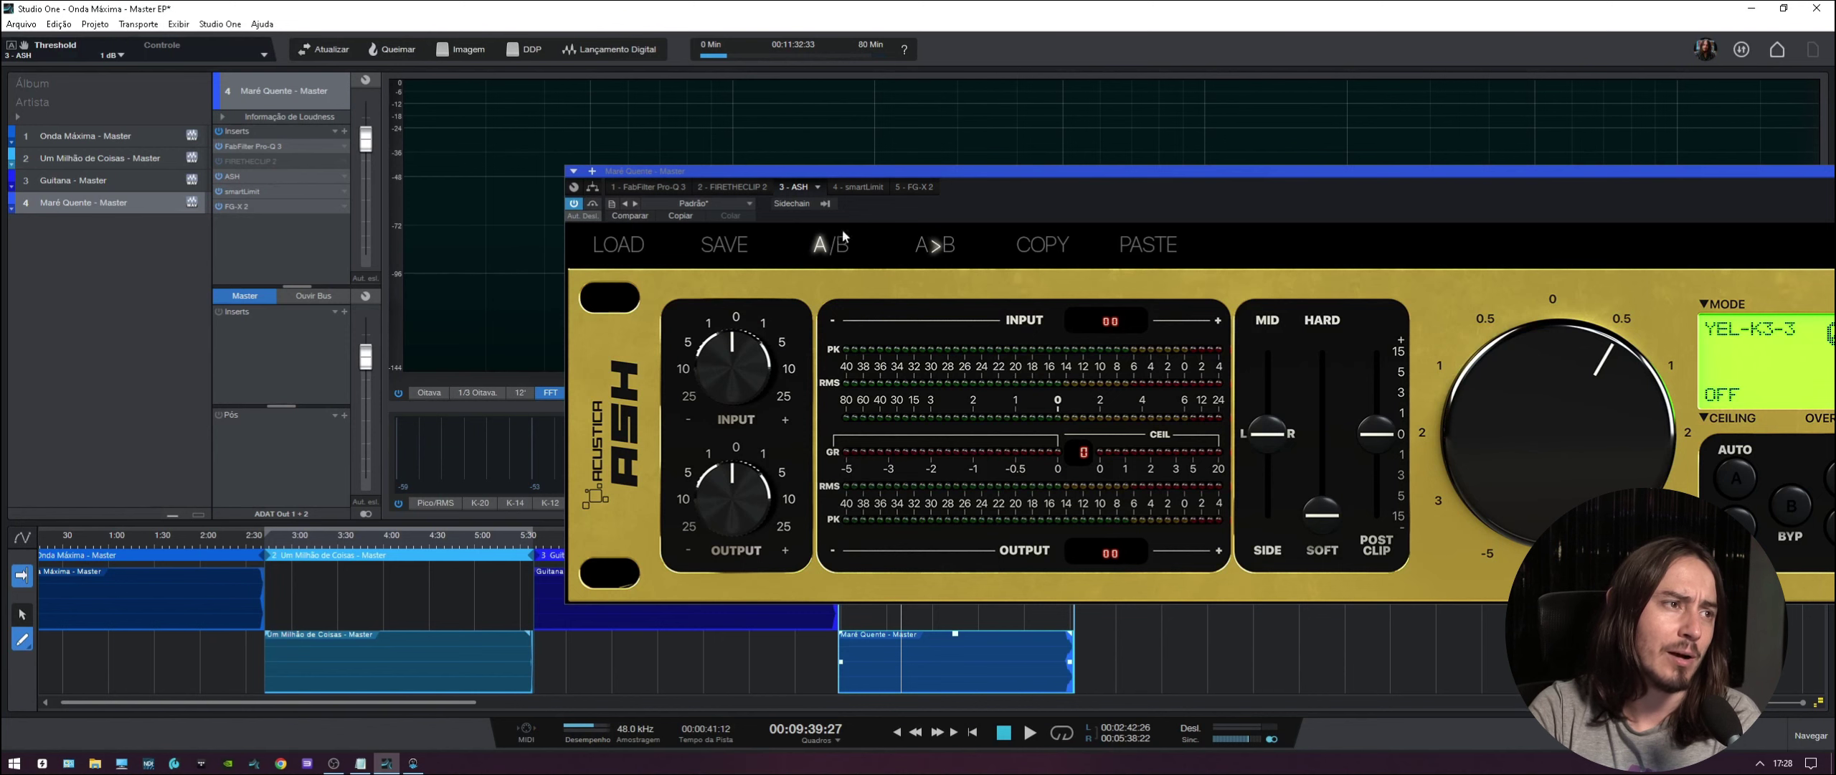
drag(1231, 170, 820, 25)
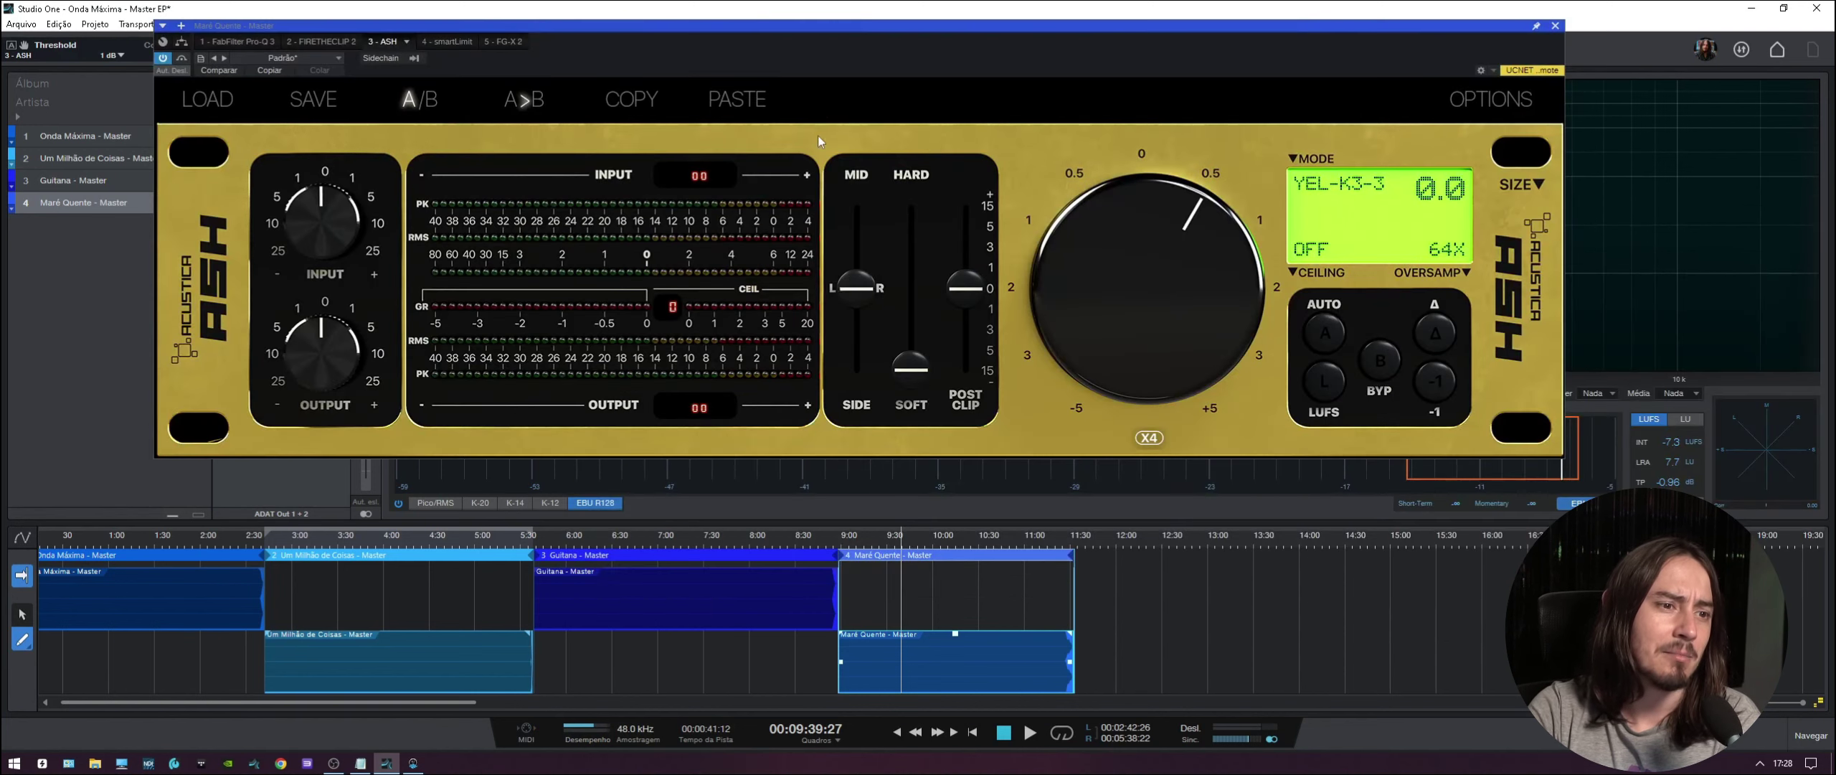
- Start playback from the beginning of the Maré Quente - Master track
click(882, 539)
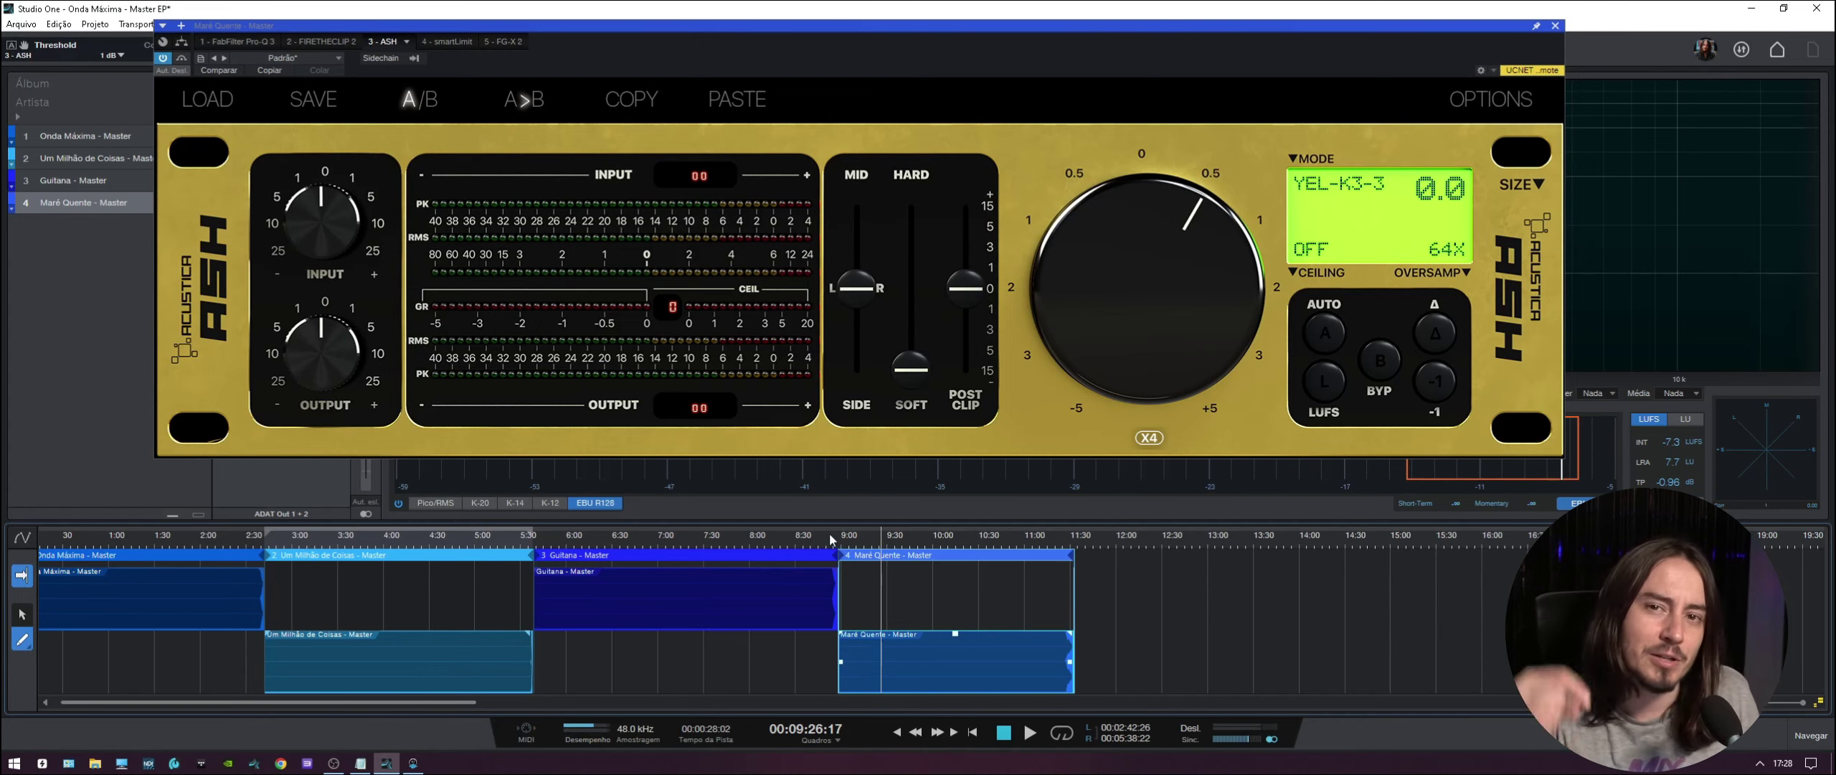
key(e)
key(e)
key(e)
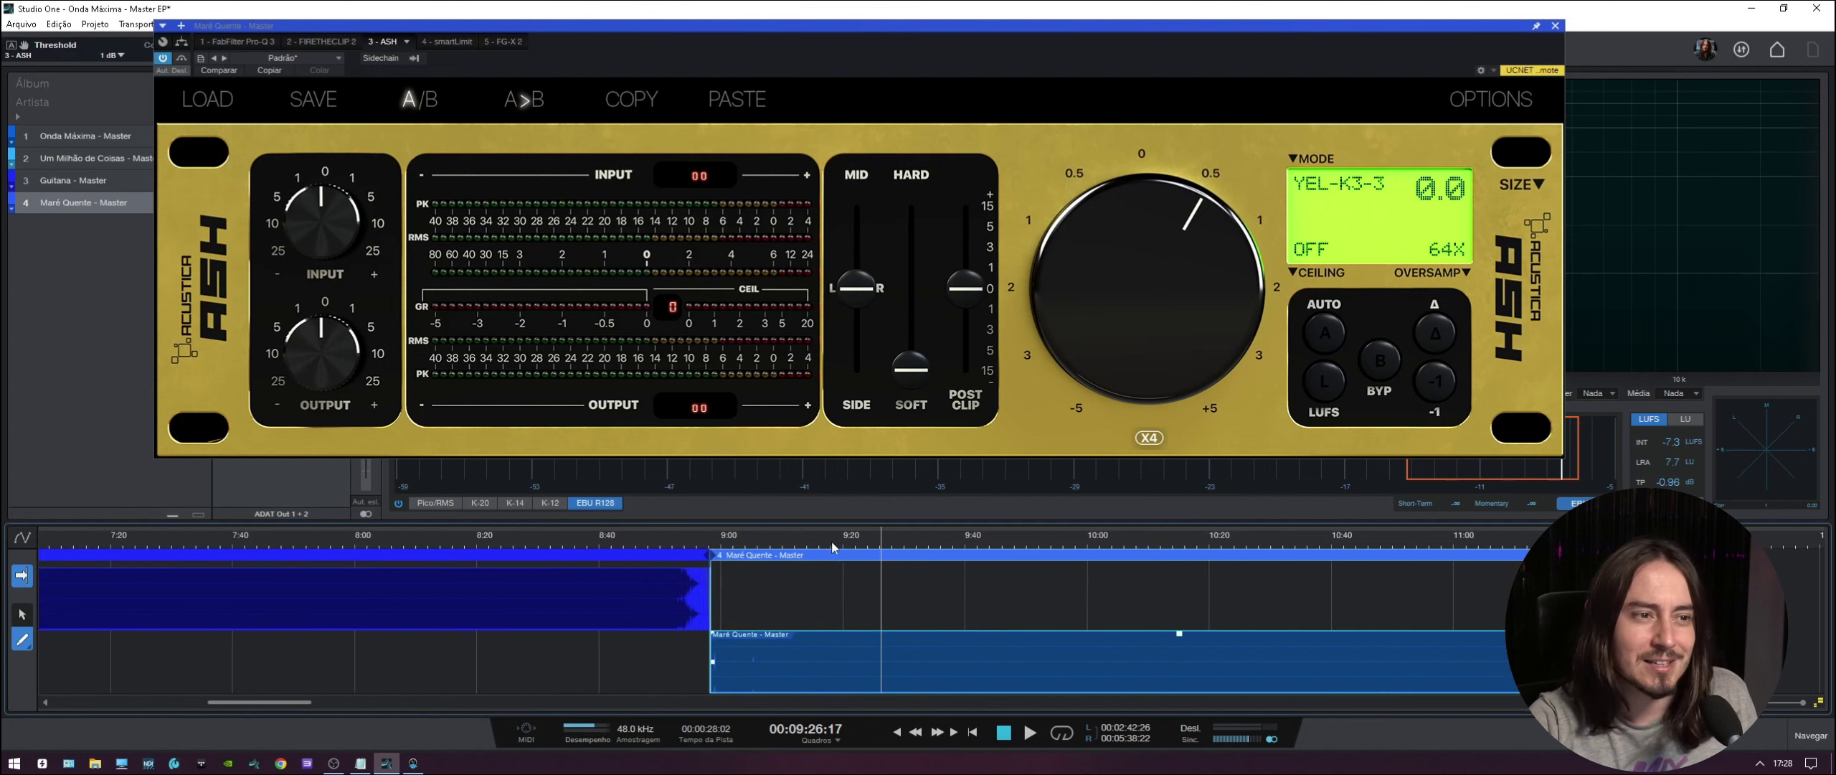
key(space)
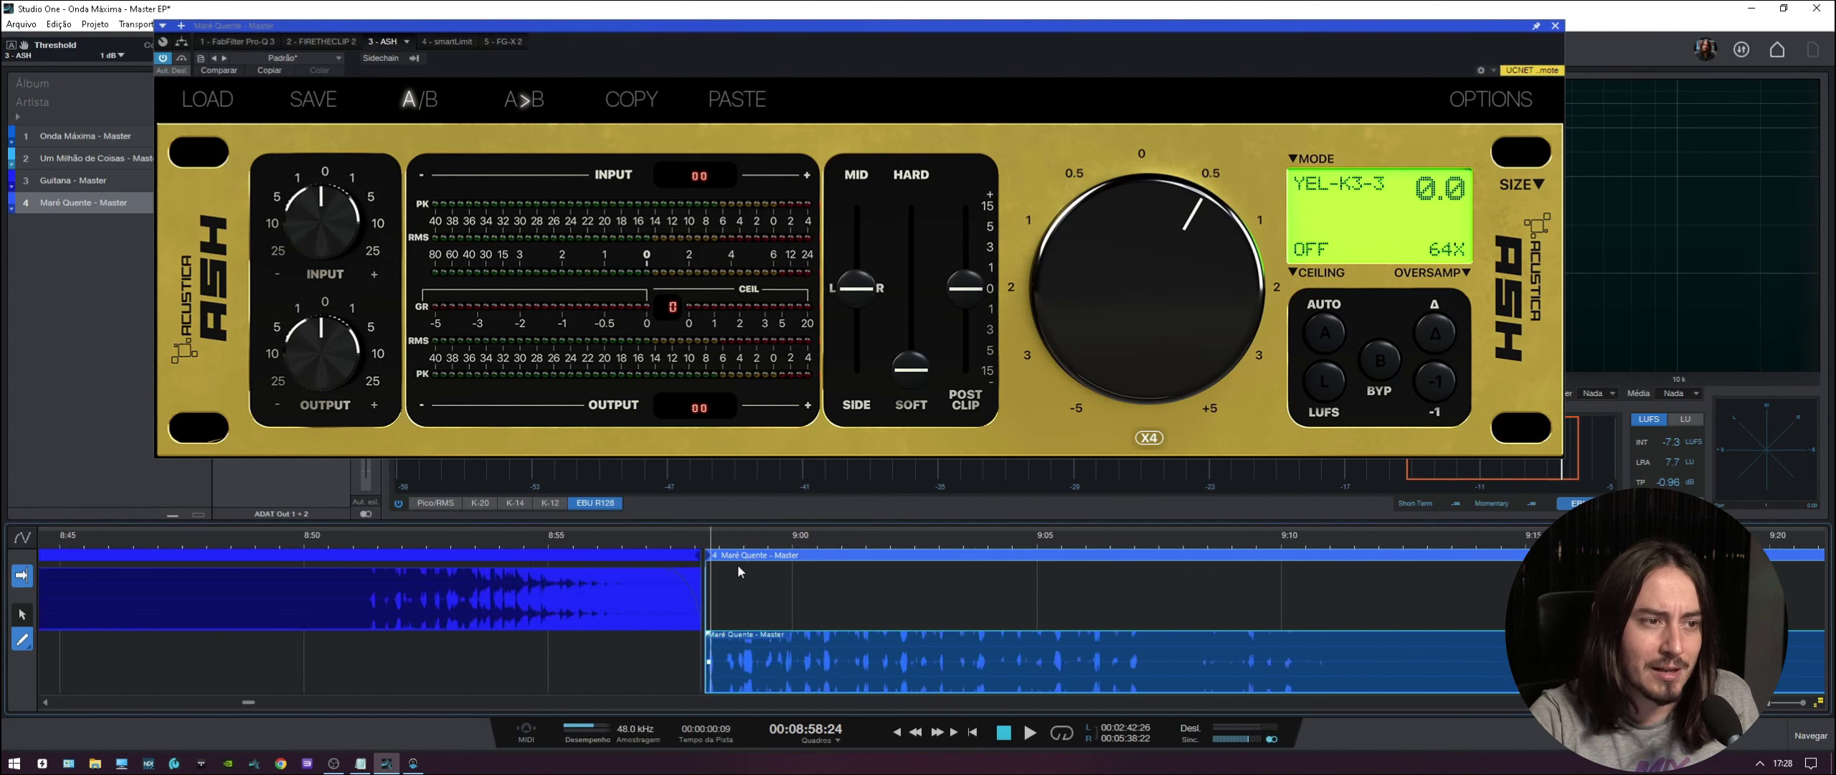
key(e)
- Try threshold values from -0.15 to 4.6 dB during playback, settle on 3.4 dB, and compare the sound with the plugin bypassed
drag(1109, 293, 1133, 255)
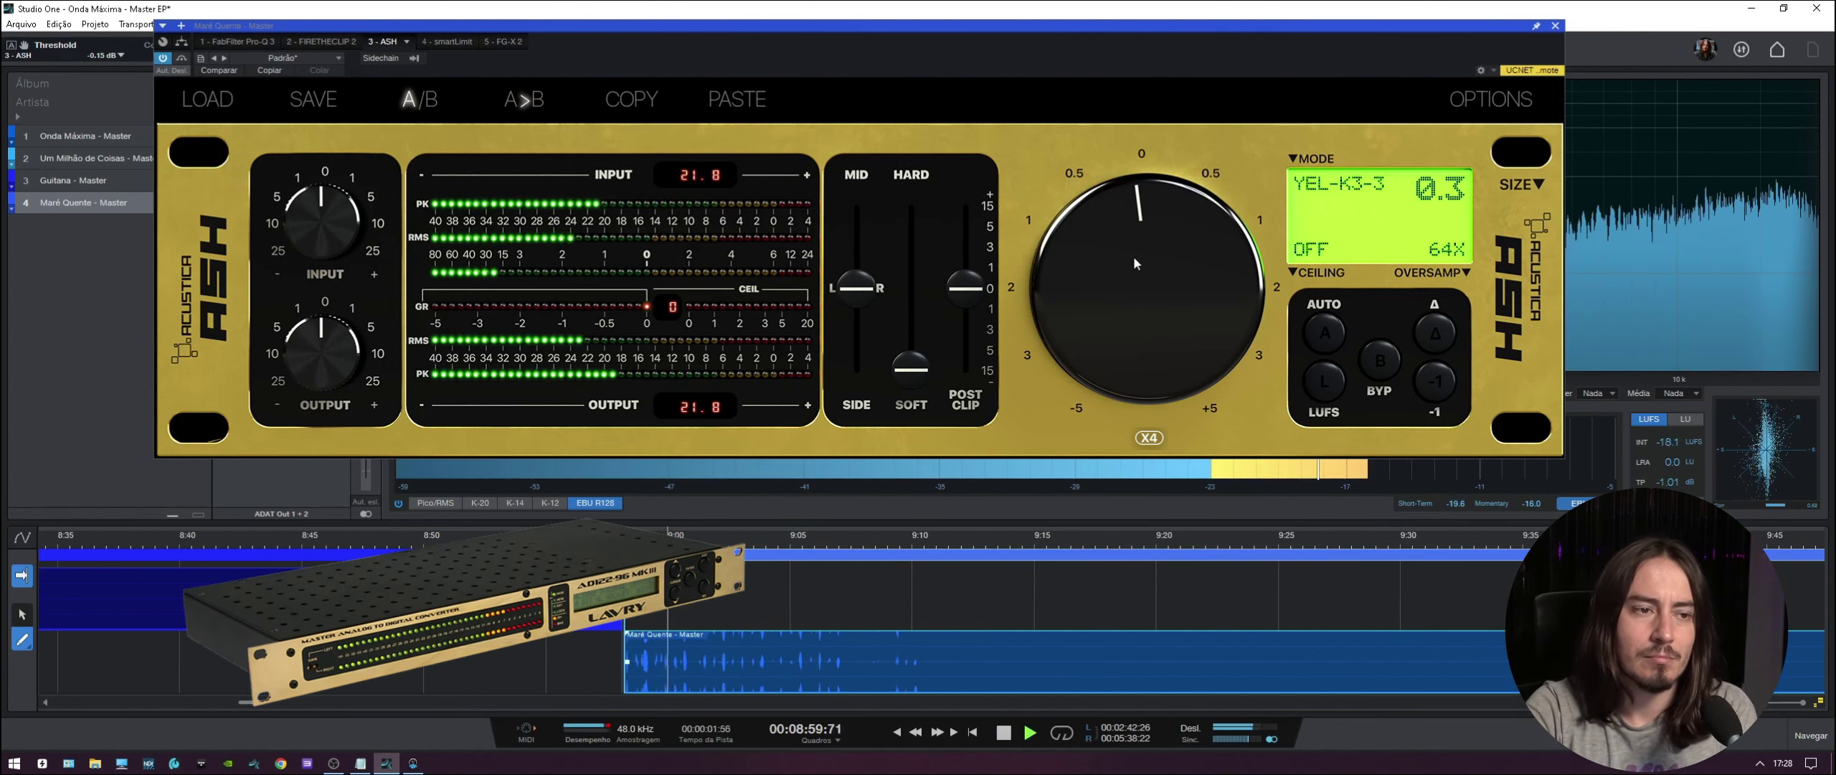
drag(1150, 270, 1171, 230)
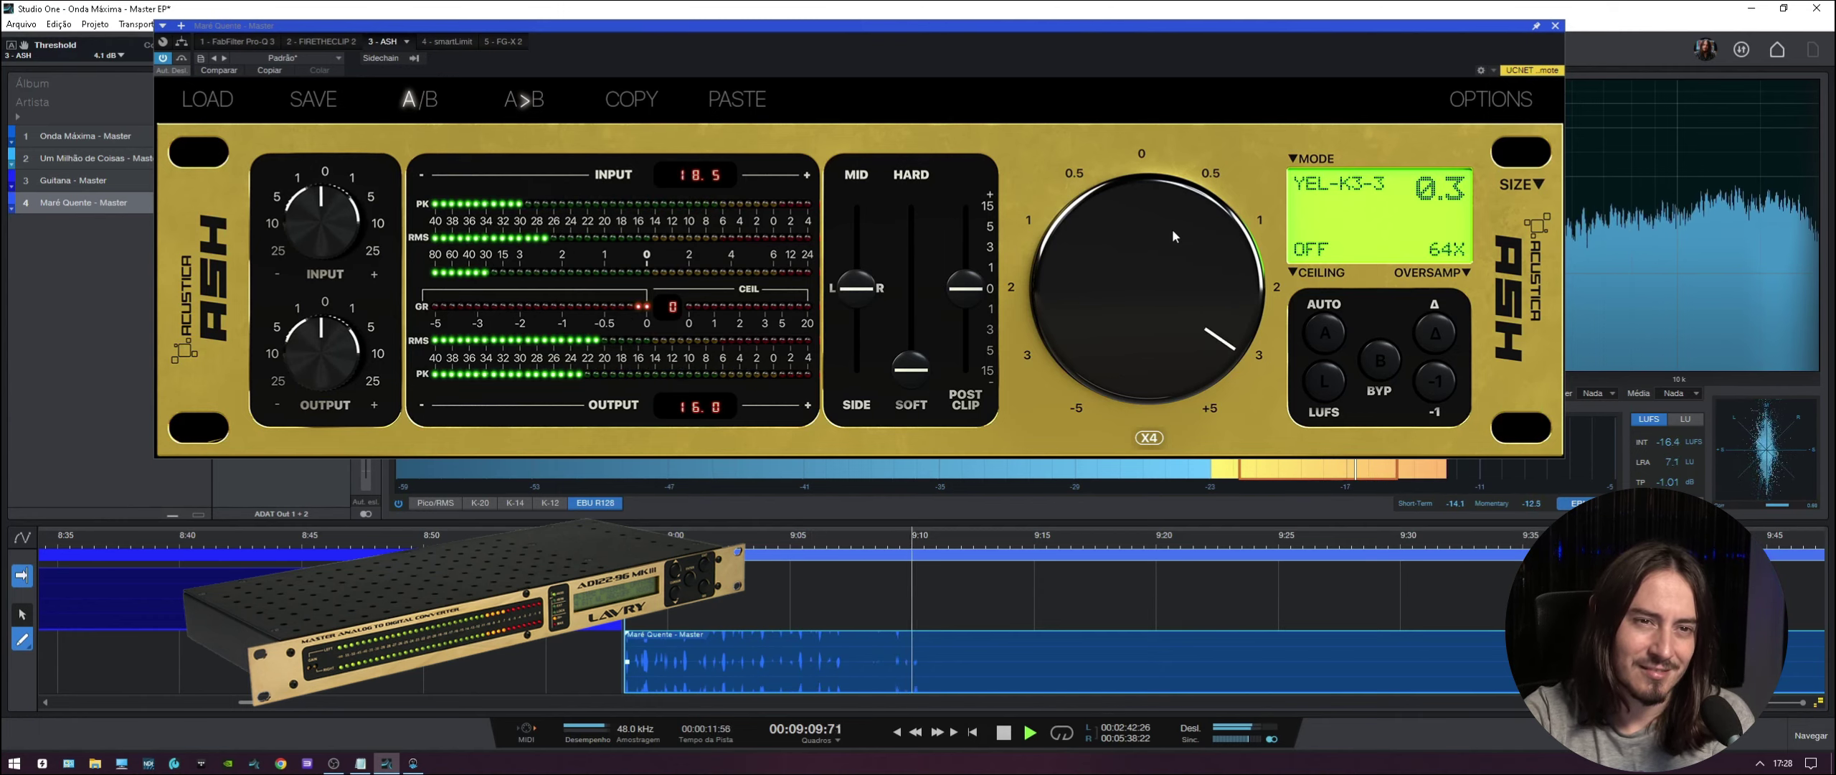
drag(1172, 229, 1166, 239)
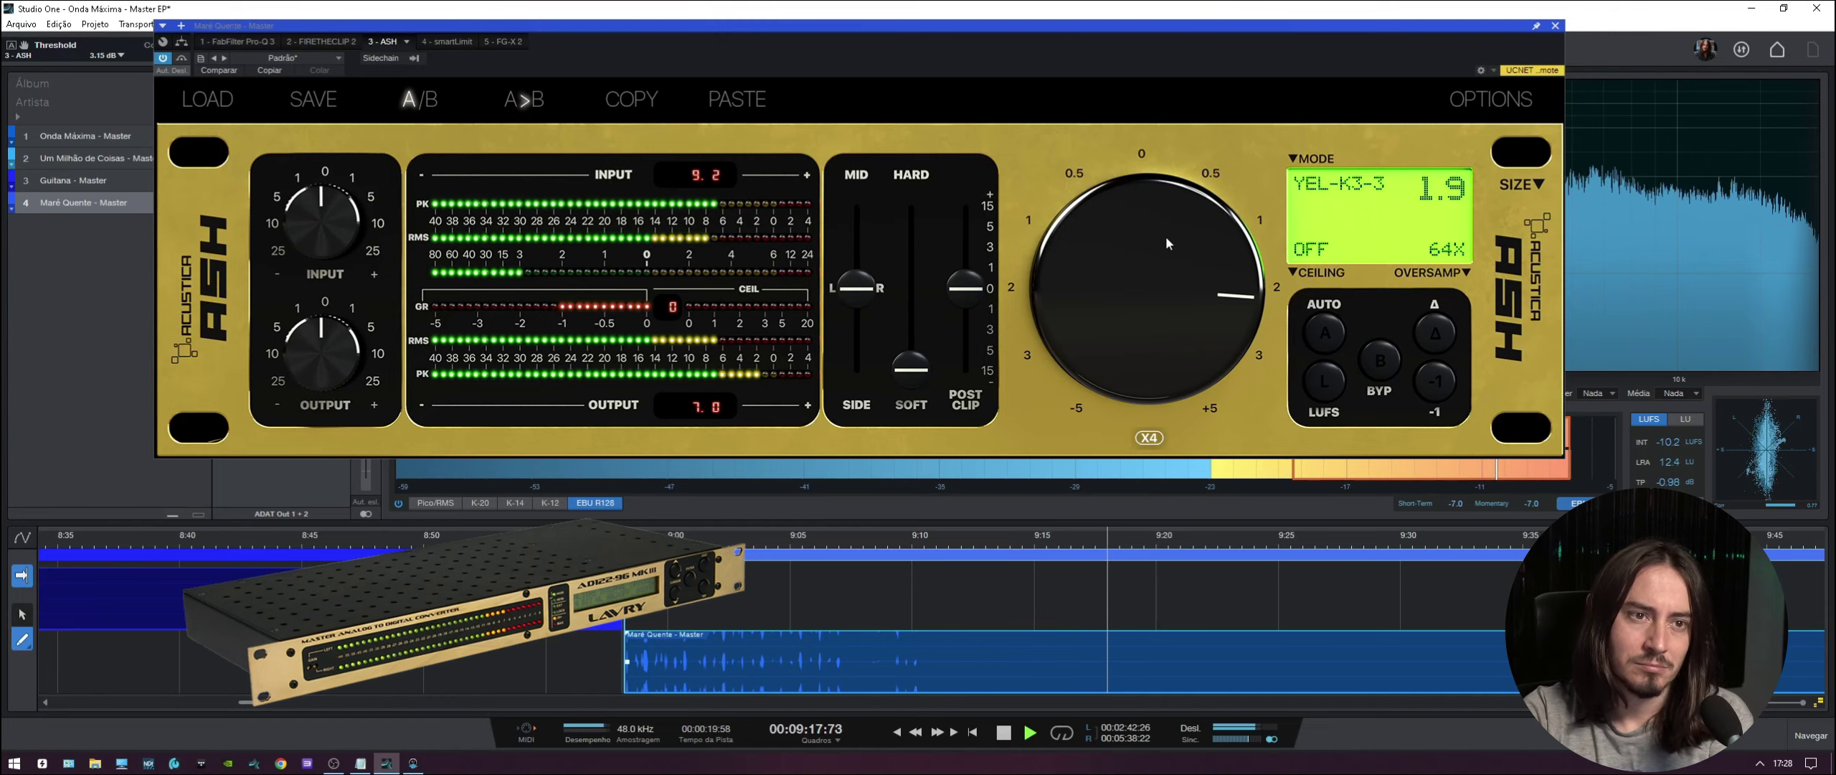
drag(1164, 235, 1169, 224)
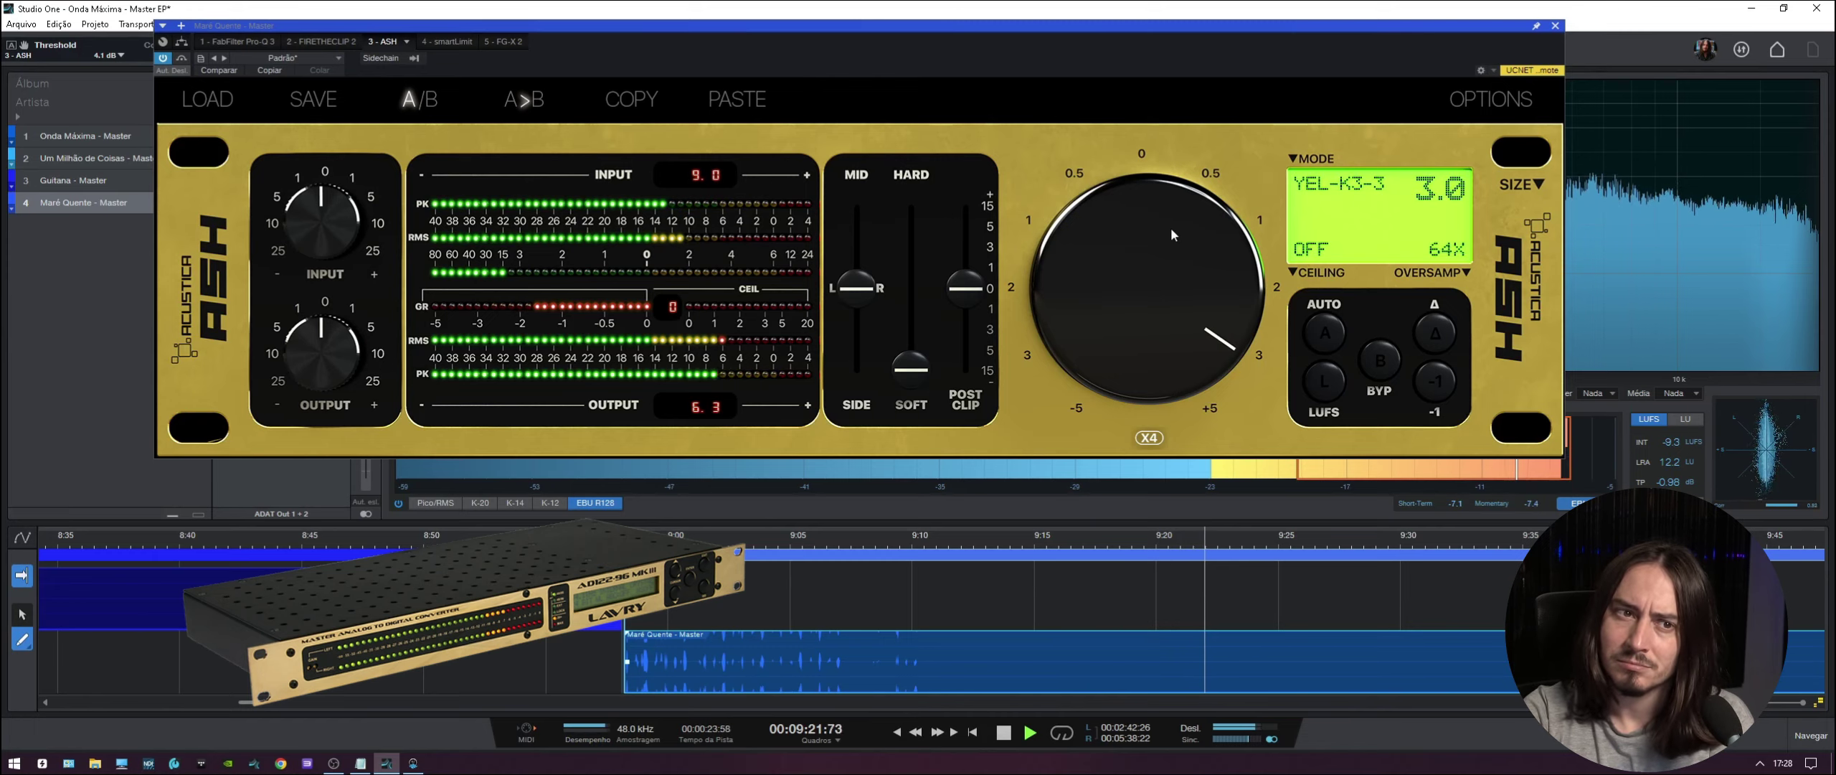
drag(1170, 227, 1172, 218)
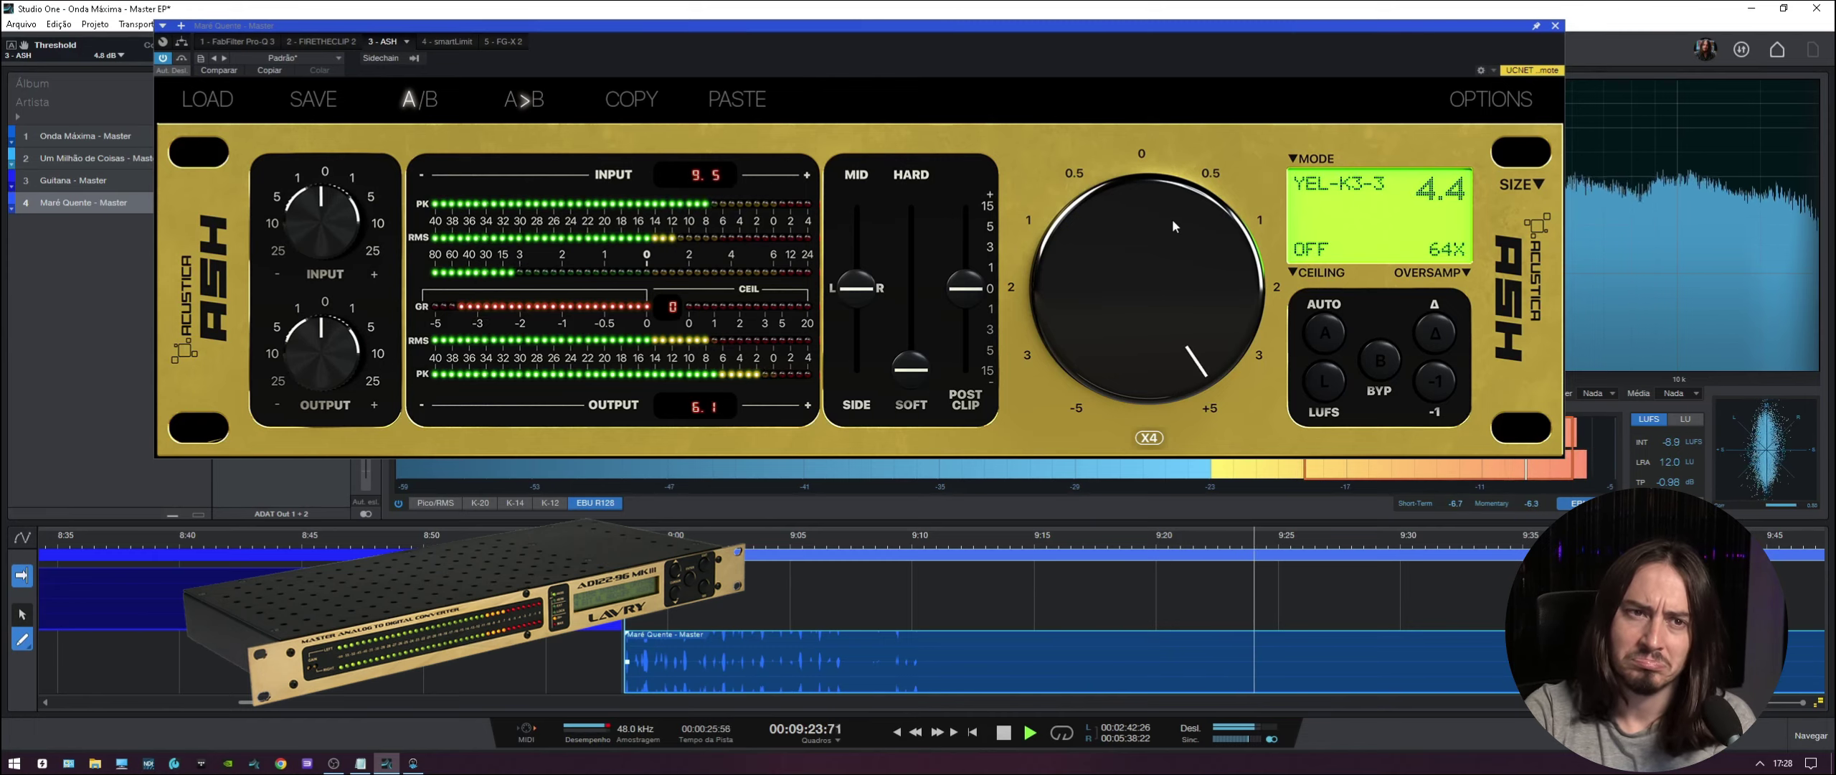
drag(1172, 218, 1170, 236)
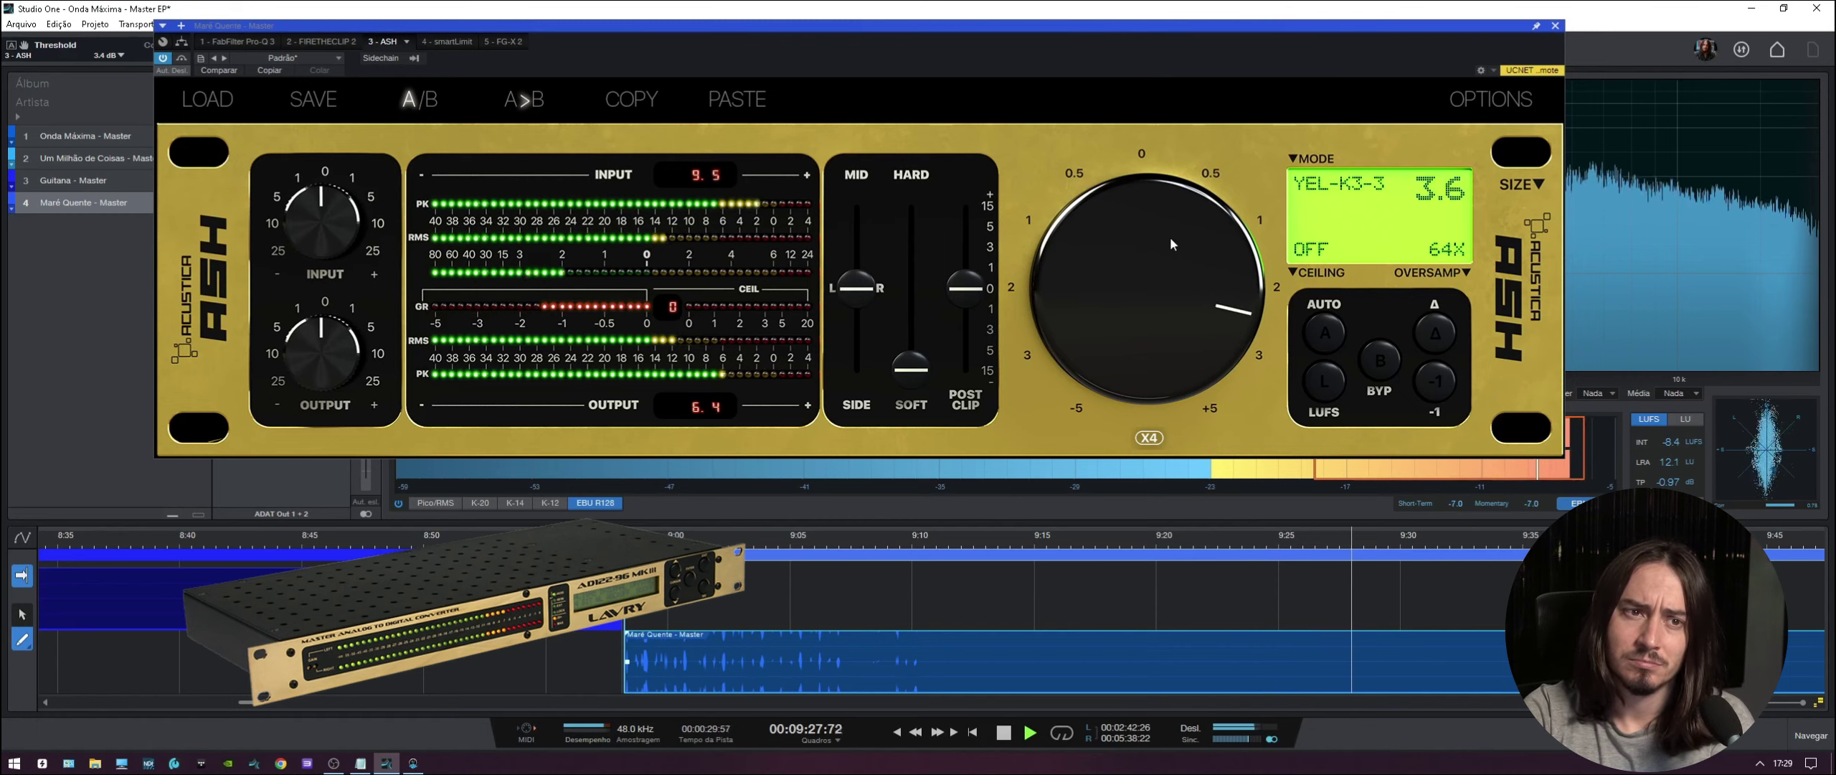
click(180, 61)
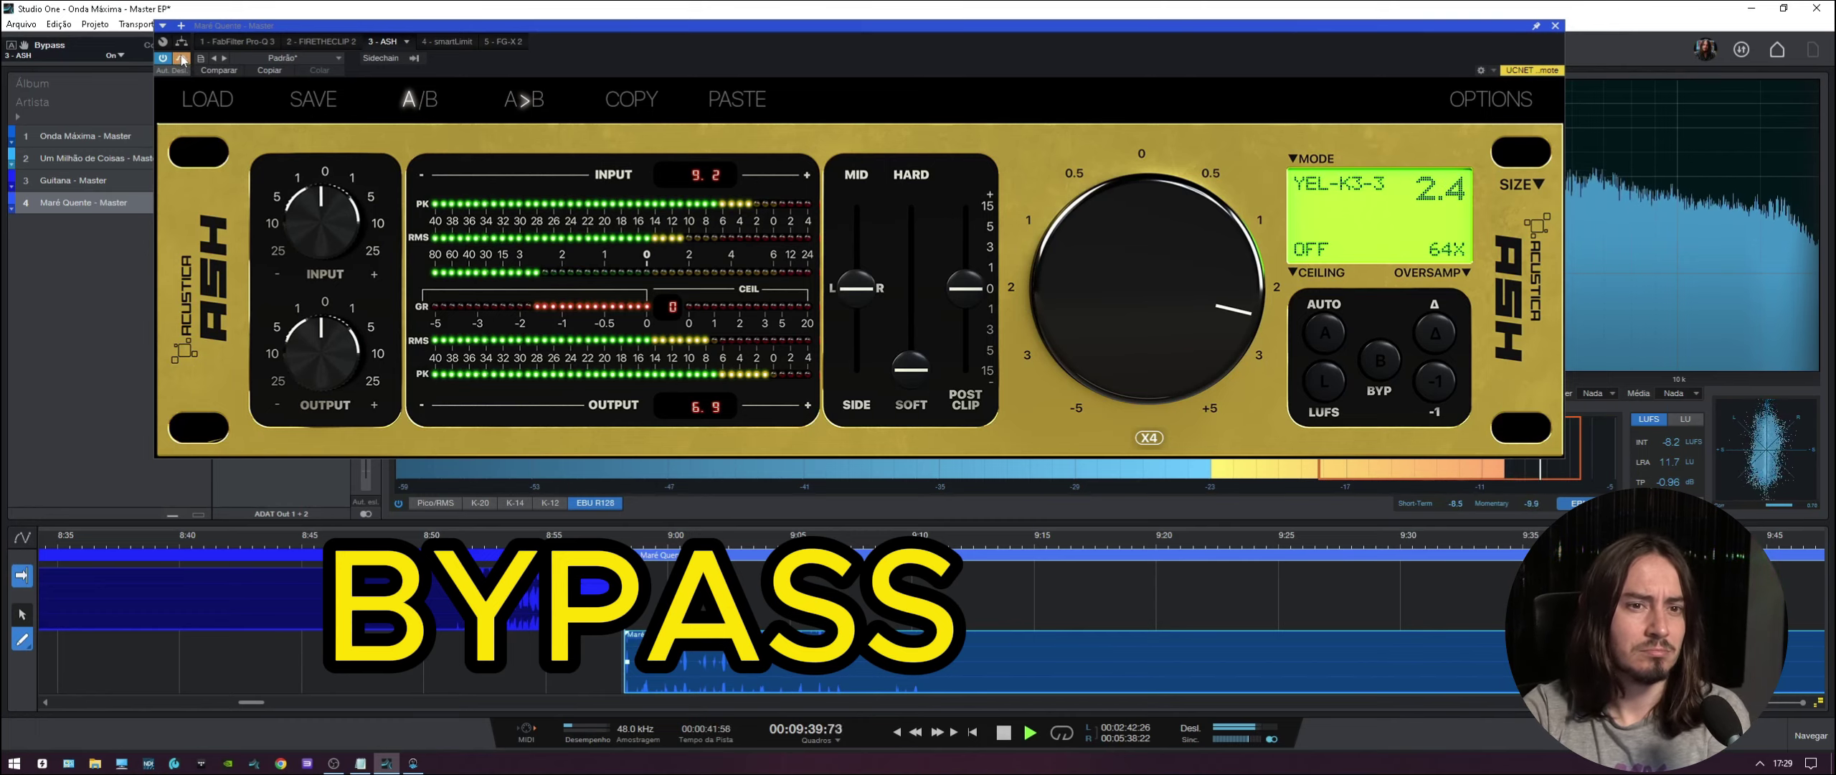
click(181, 60)
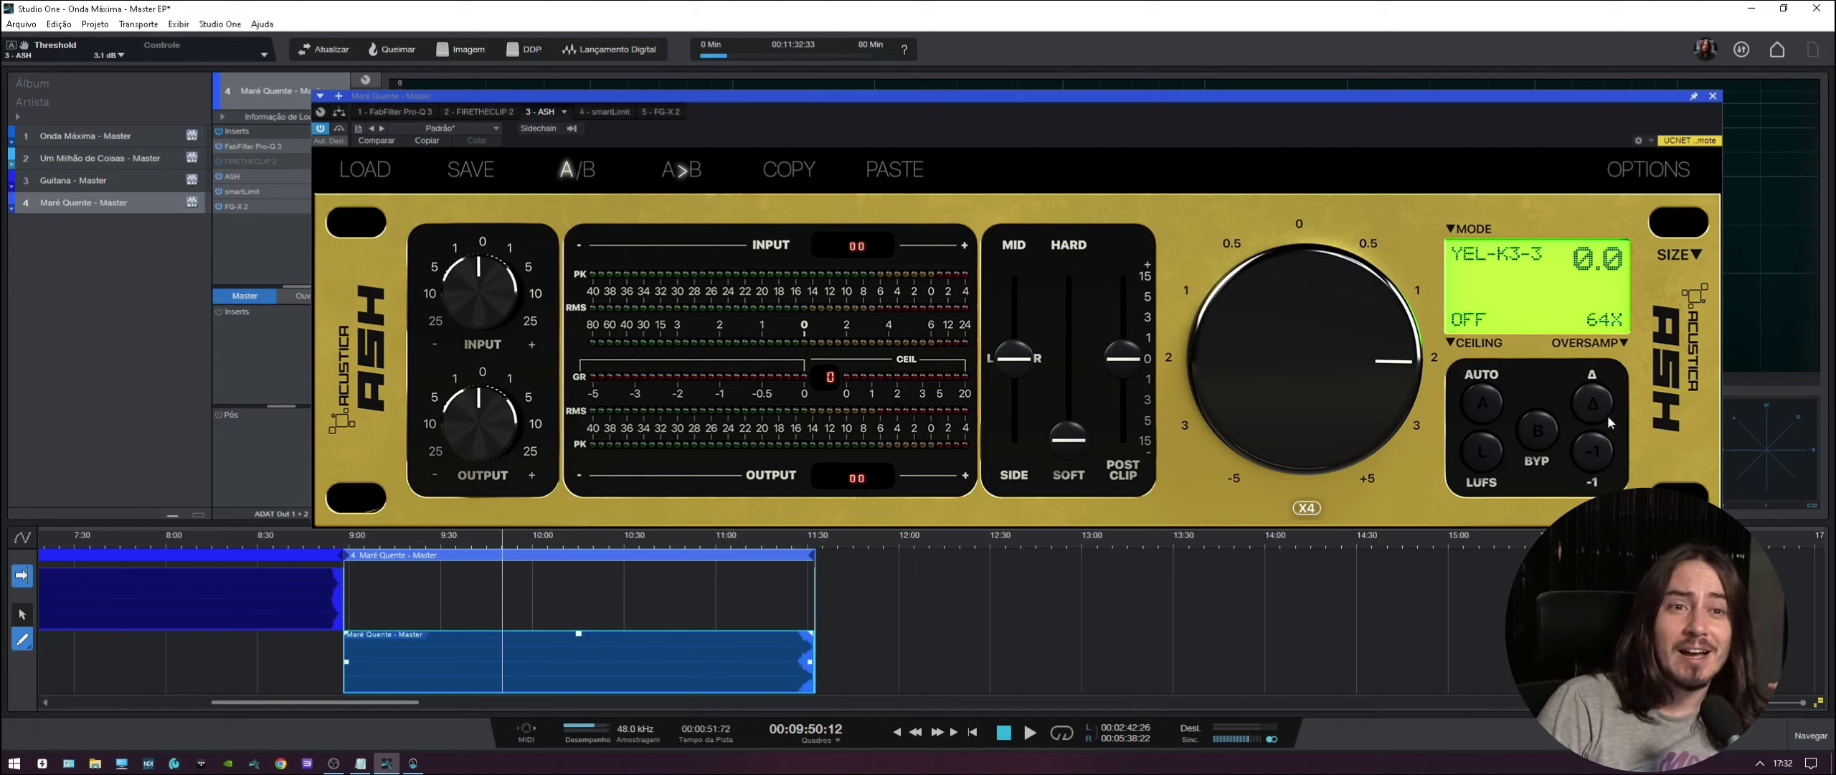
- Try the plugin's Auto and Bypass switches, turning each on and back off
click(1491, 403)
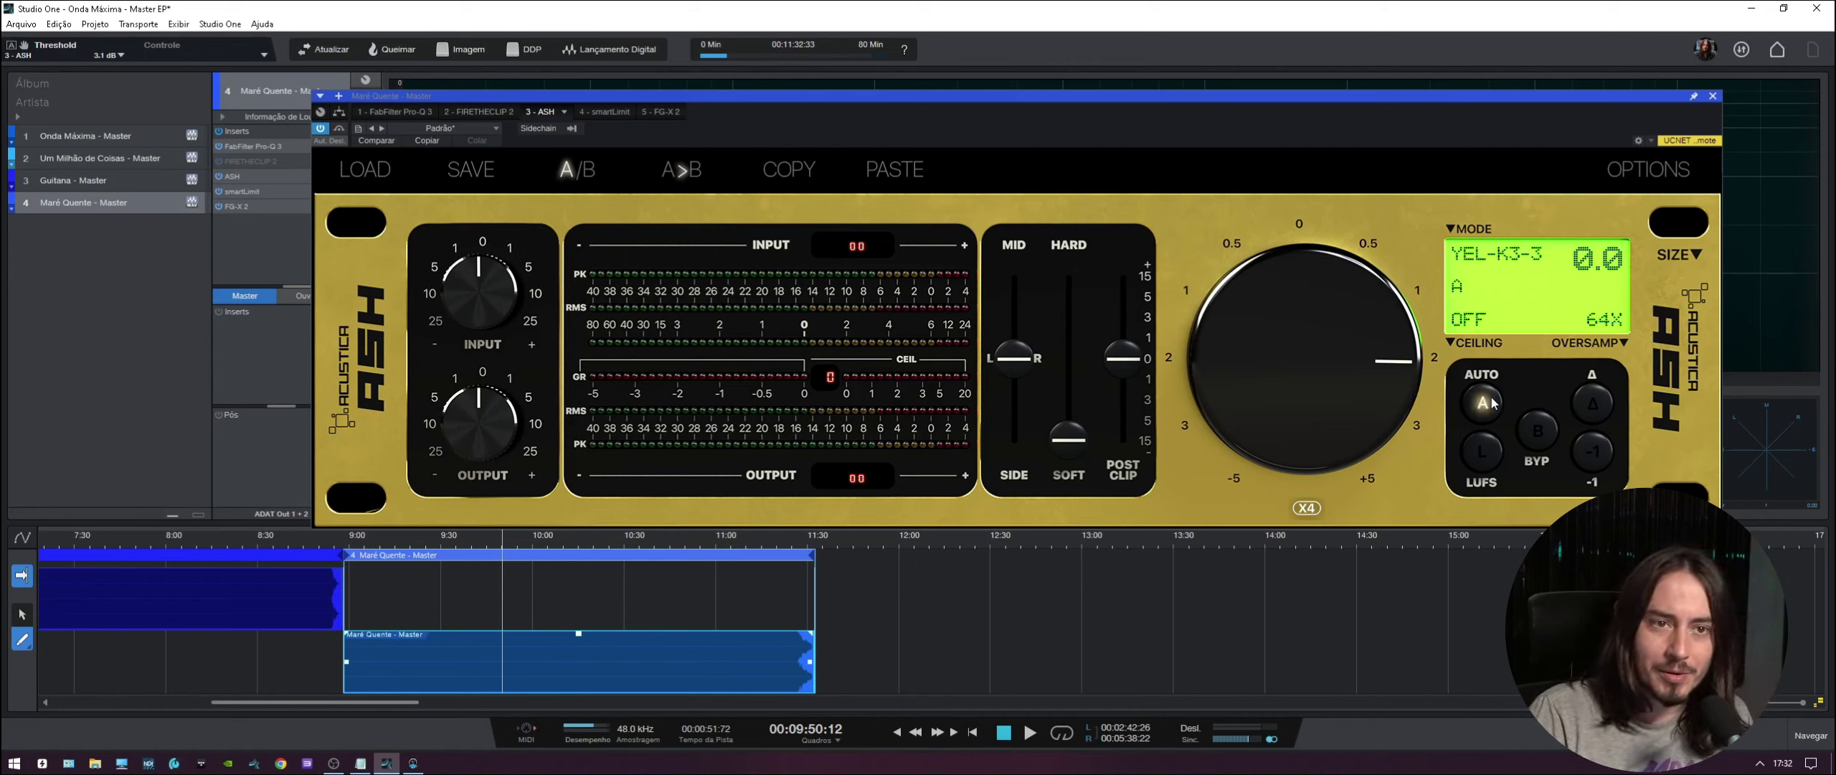
click(1484, 403)
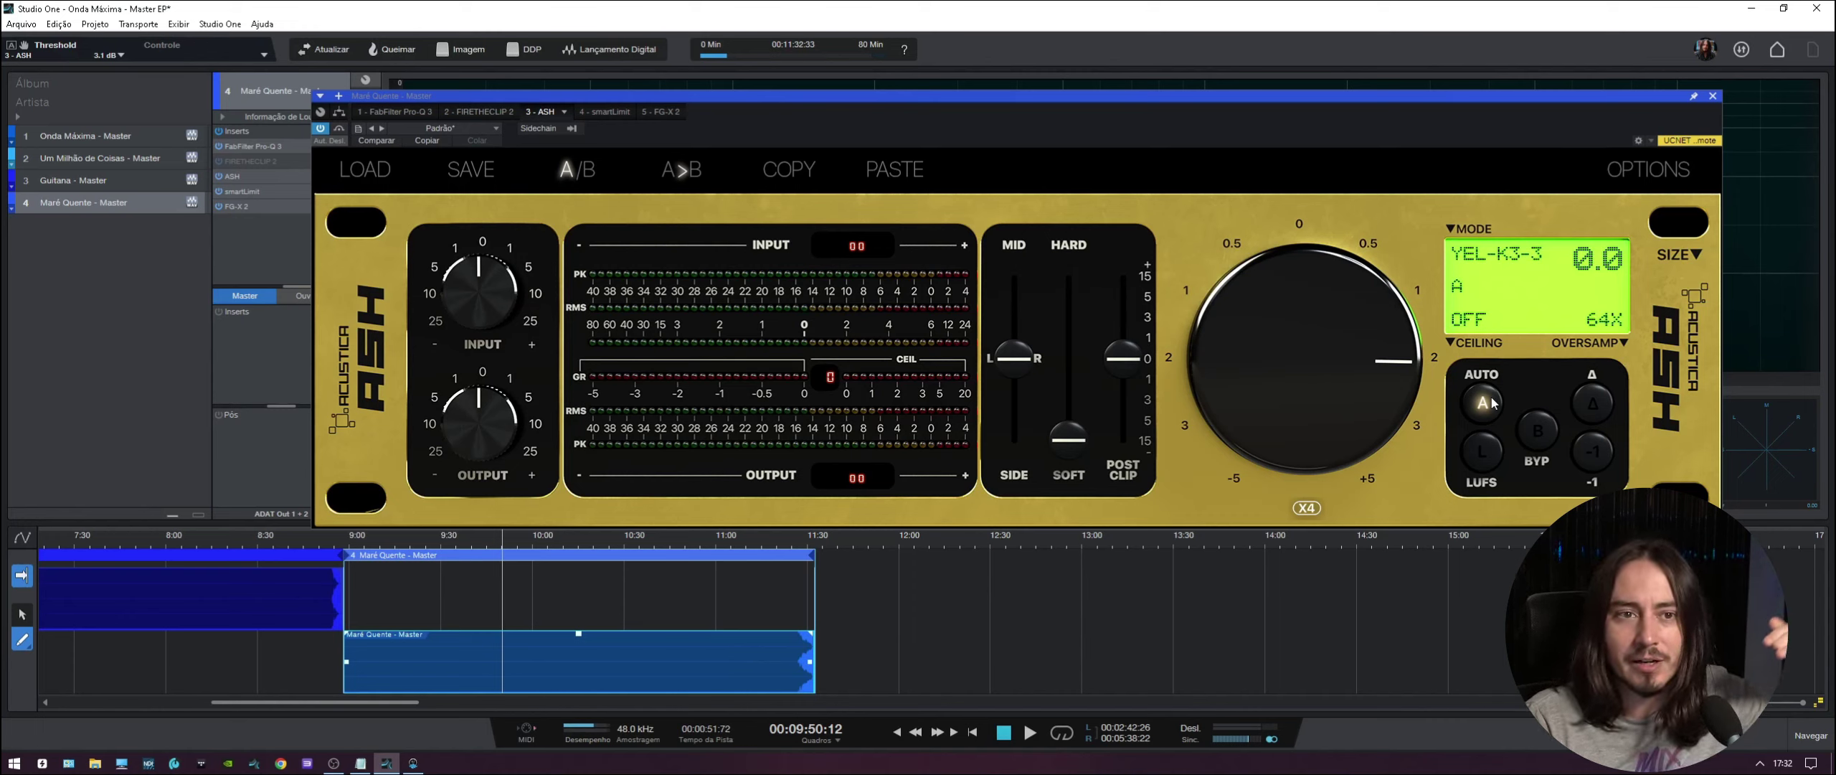
click(1548, 439)
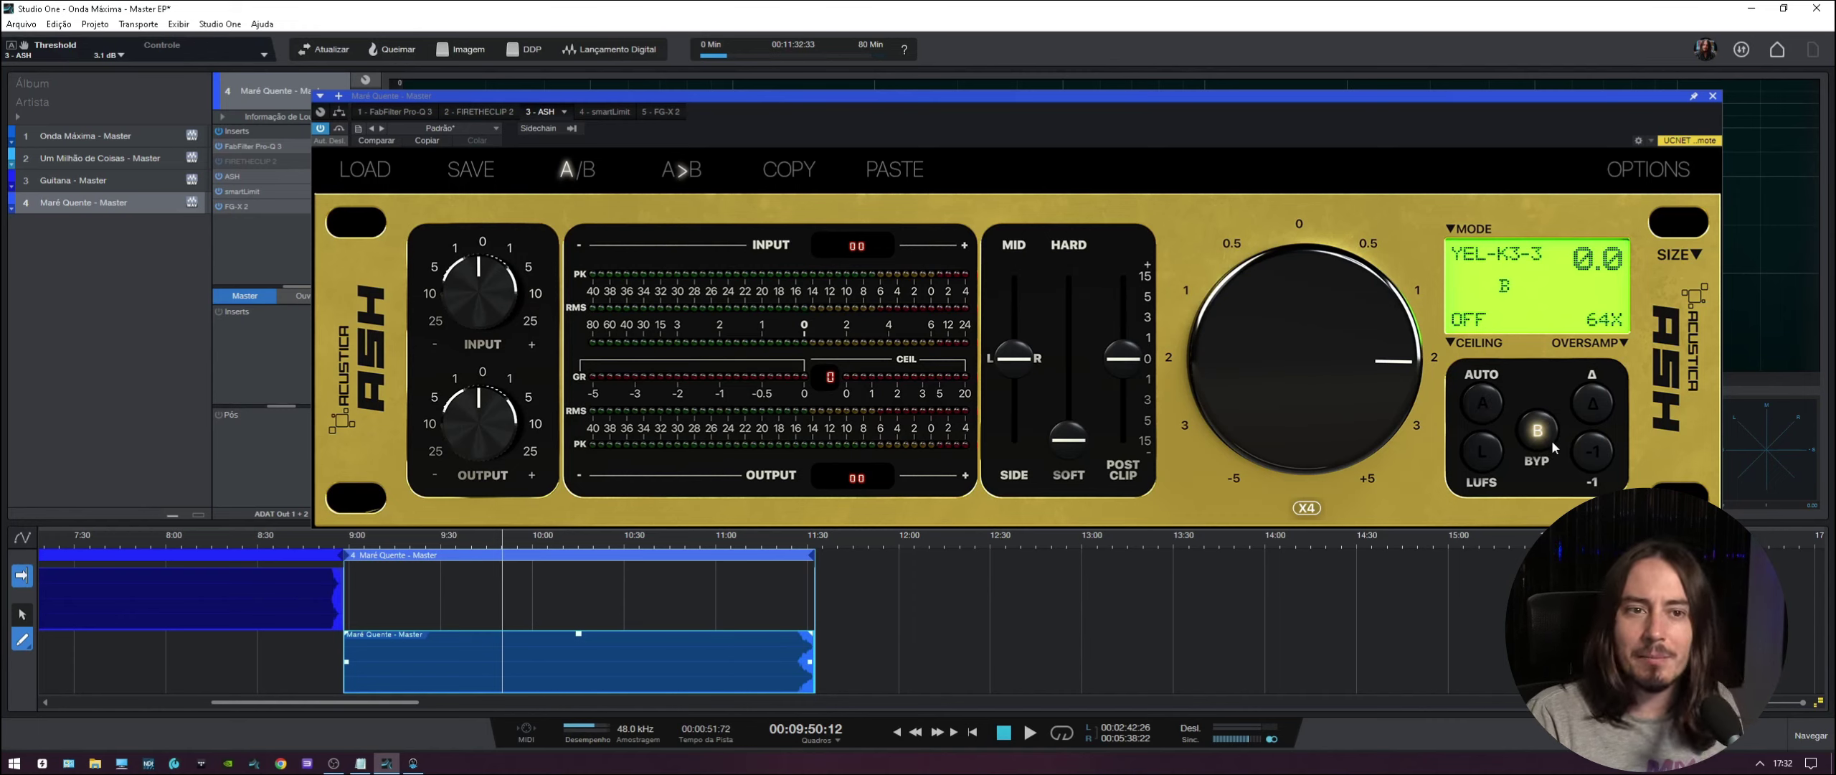
click(1549, 441)
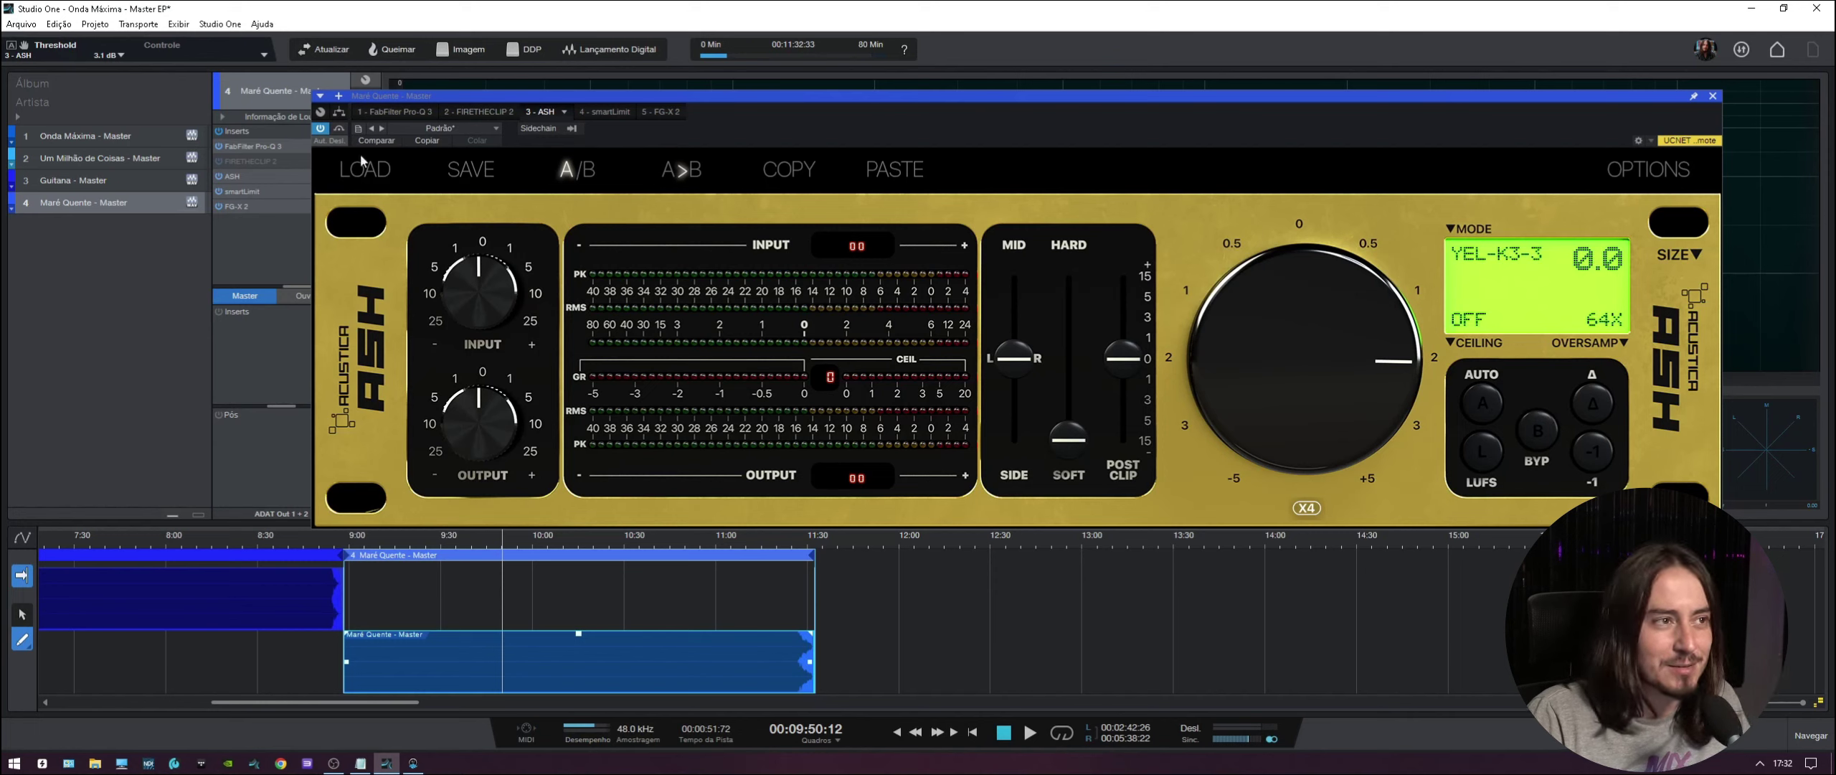
click(340, 130)
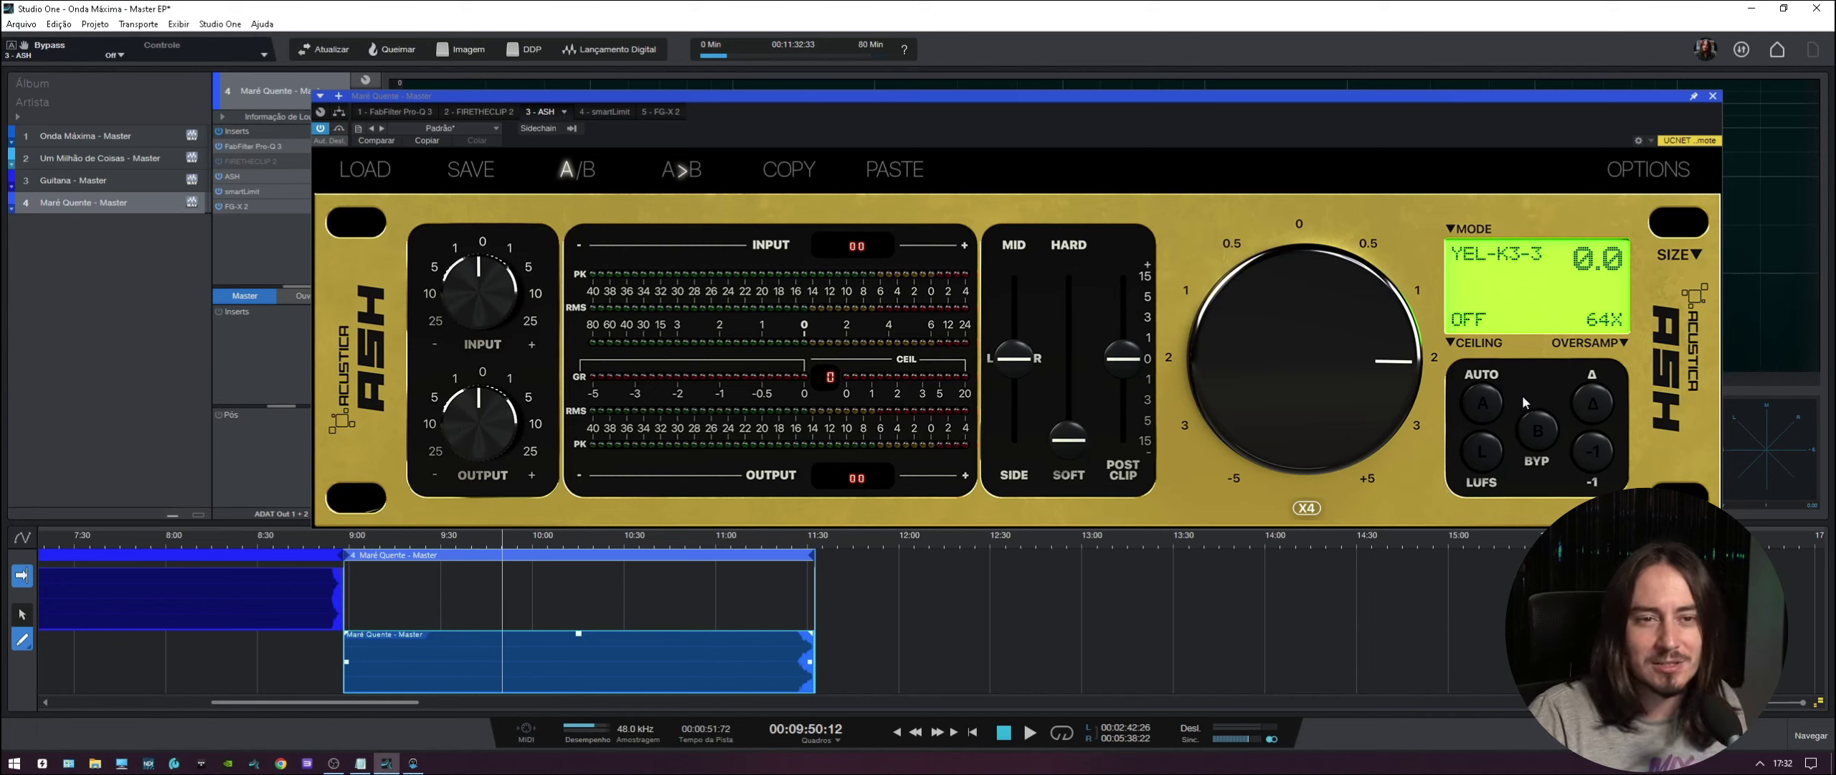
- Try the Delta and LUFS switches and turn on the -1 switch
click(1591, 419)
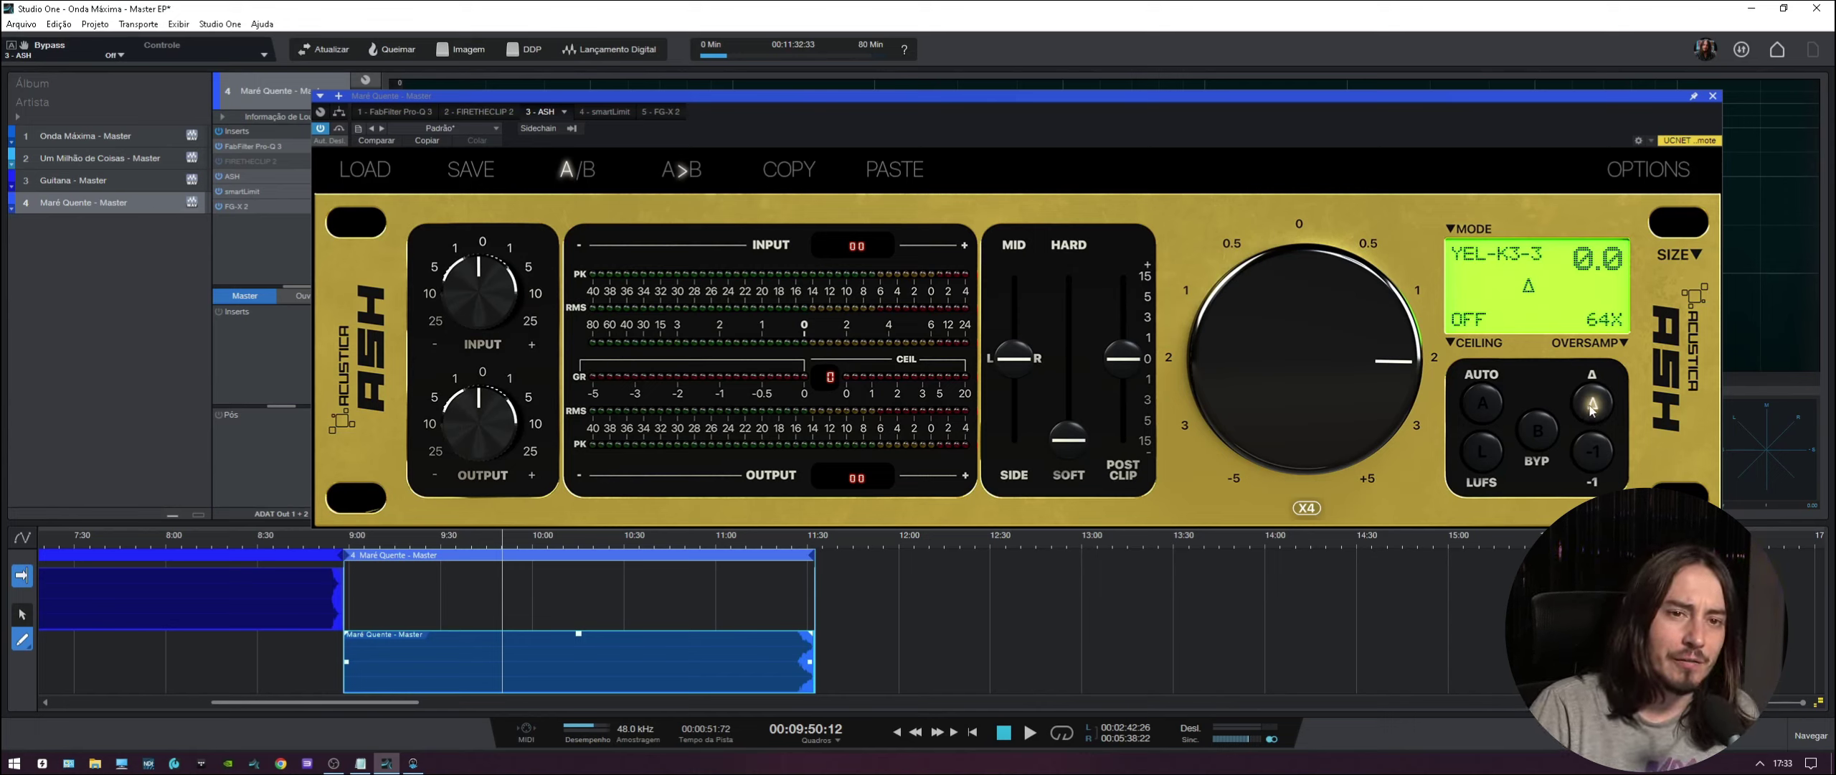
click(1595, 403)
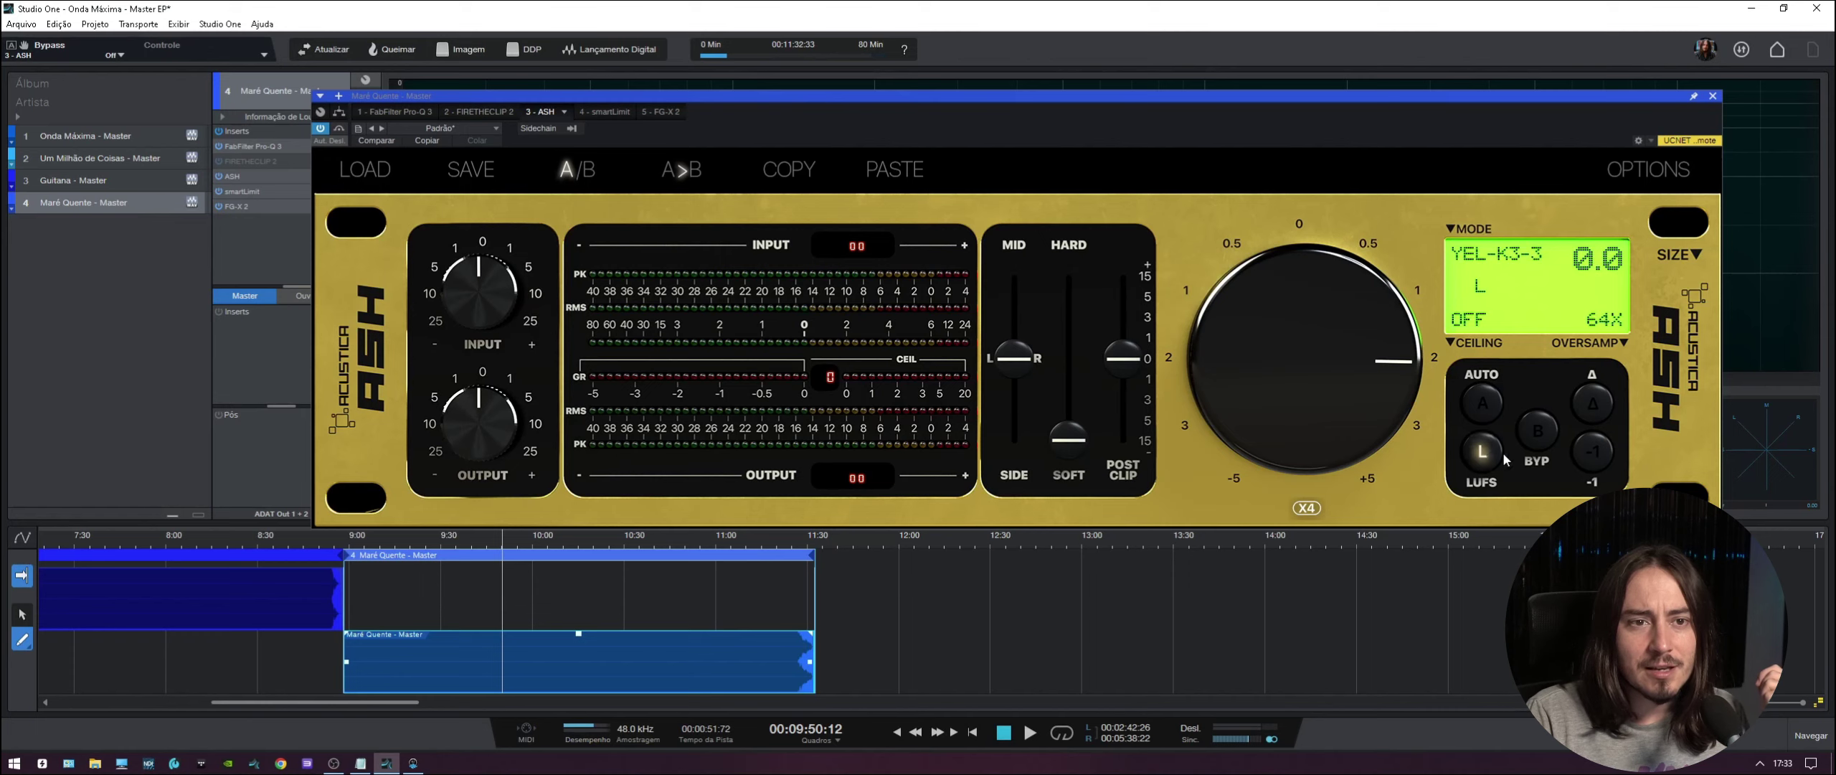
click(1596, 452)
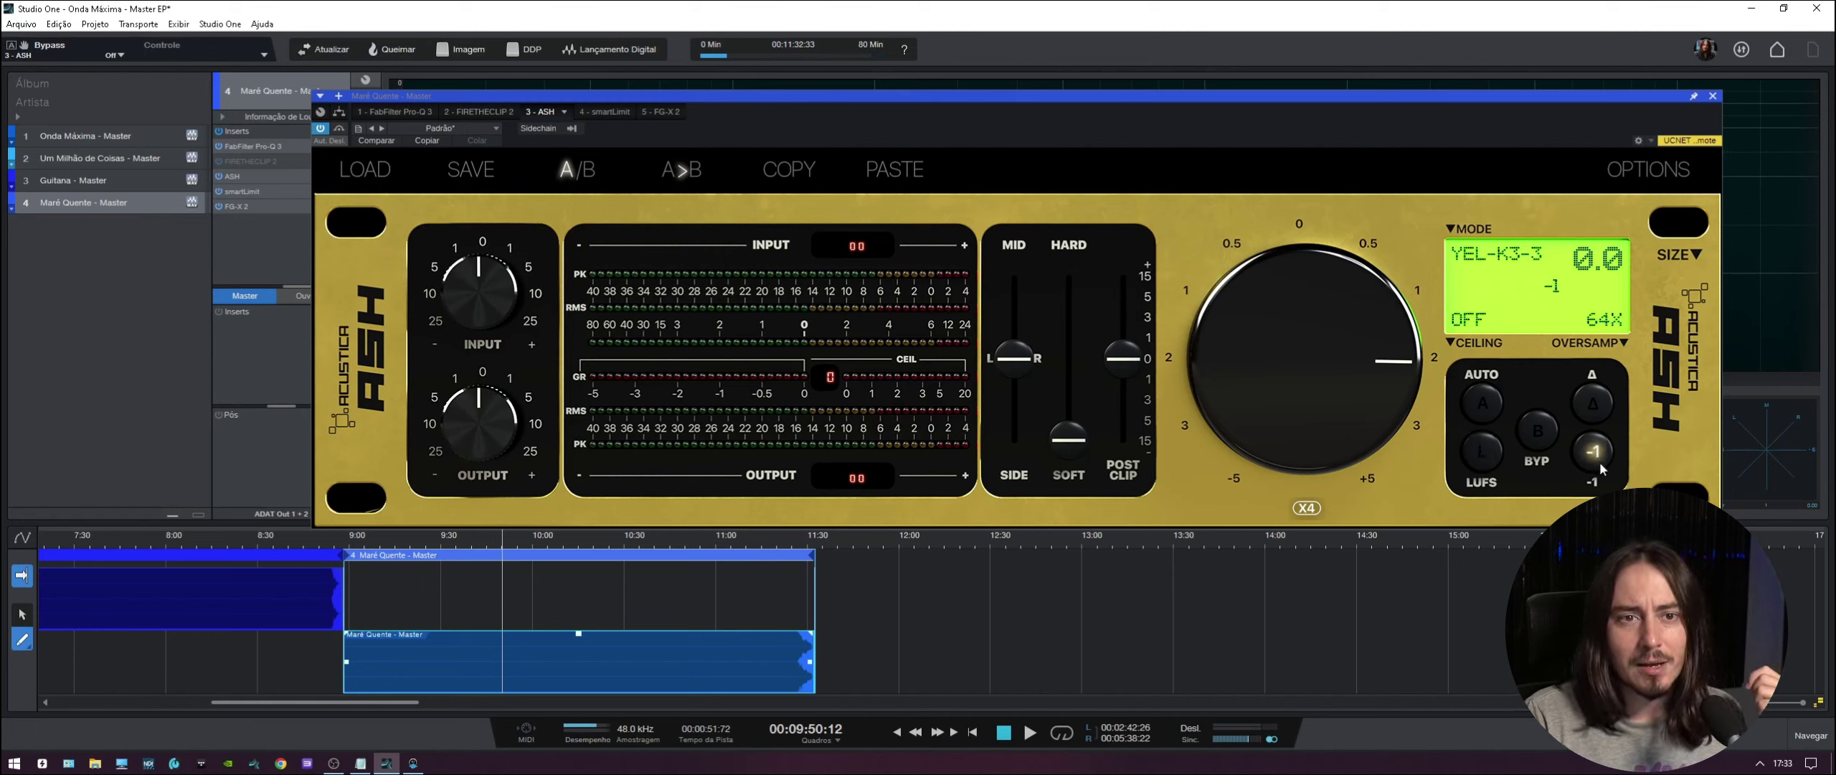
- Turn off the -1 switch and turn on the Auto switch of the ASH plugin
click(1593, 463)
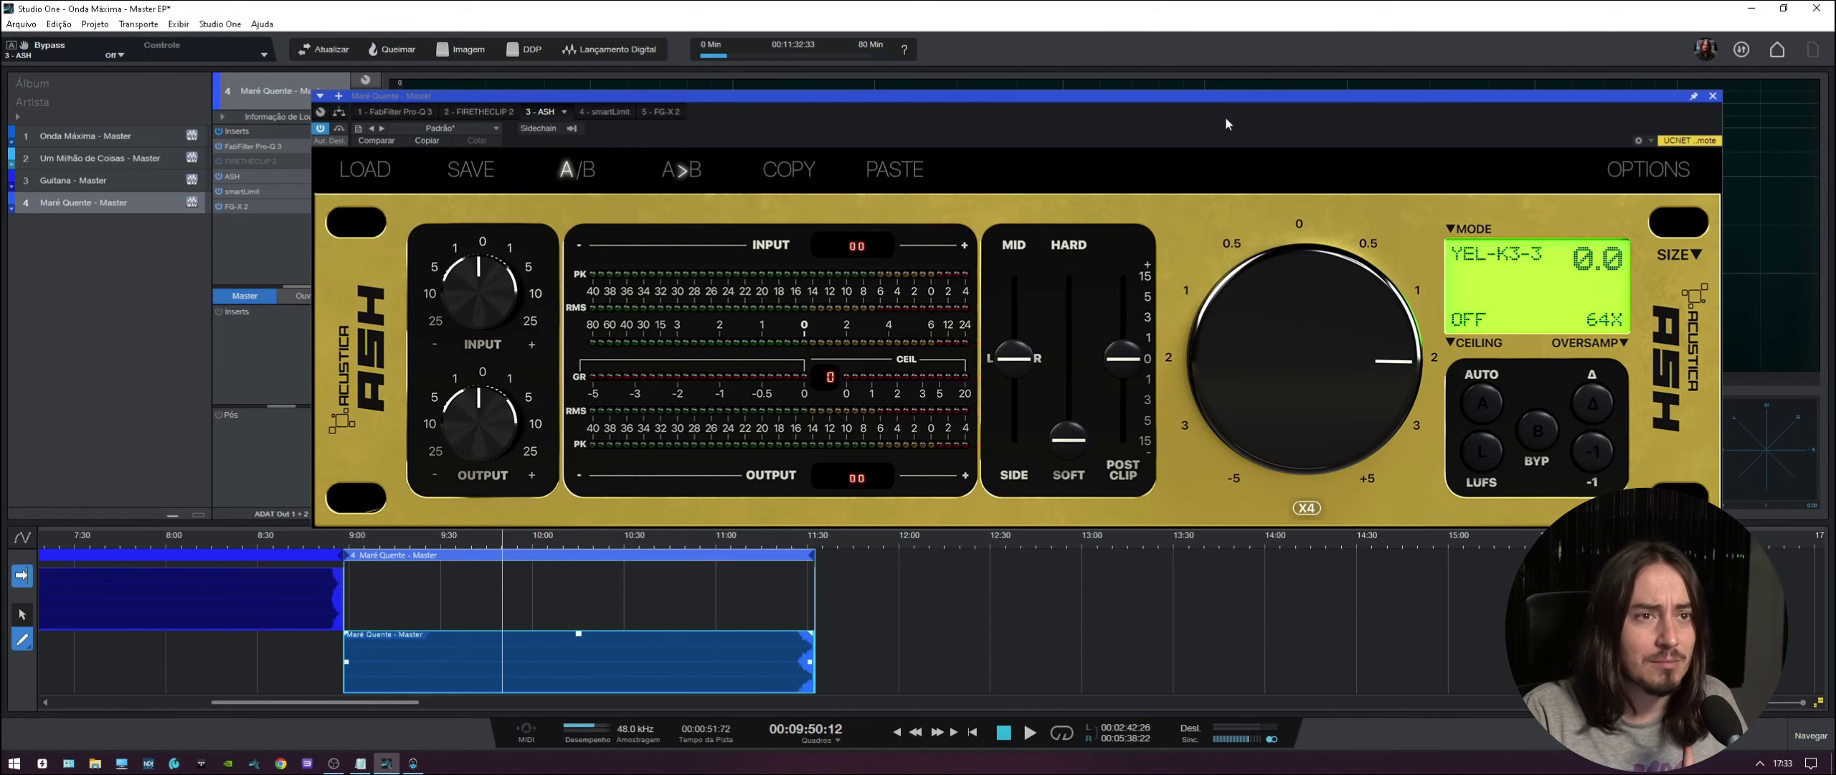
mouse_move(1082, 156)
mouse_down()
mouse_move(1036, 123)
mouse_move(1082, 131)
mouse_up()
click(1556, 384)
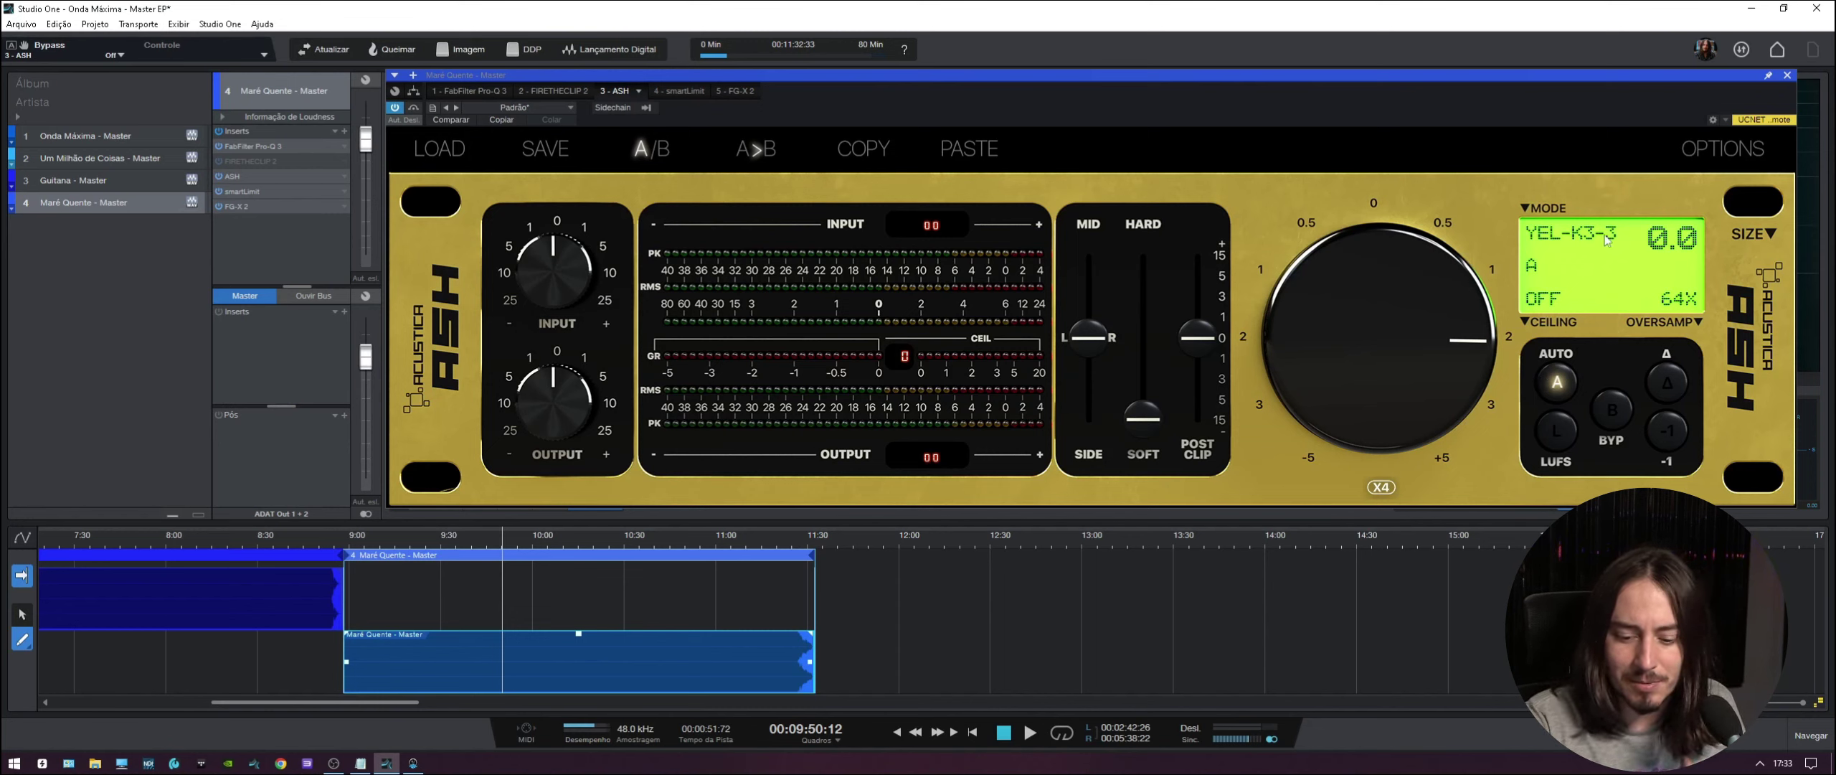
- Start playback and raise the ASH threshold to 4.2 dB in the YEL-K3-3 mode
key(space)
drag(1417, 333, 1416, 352)
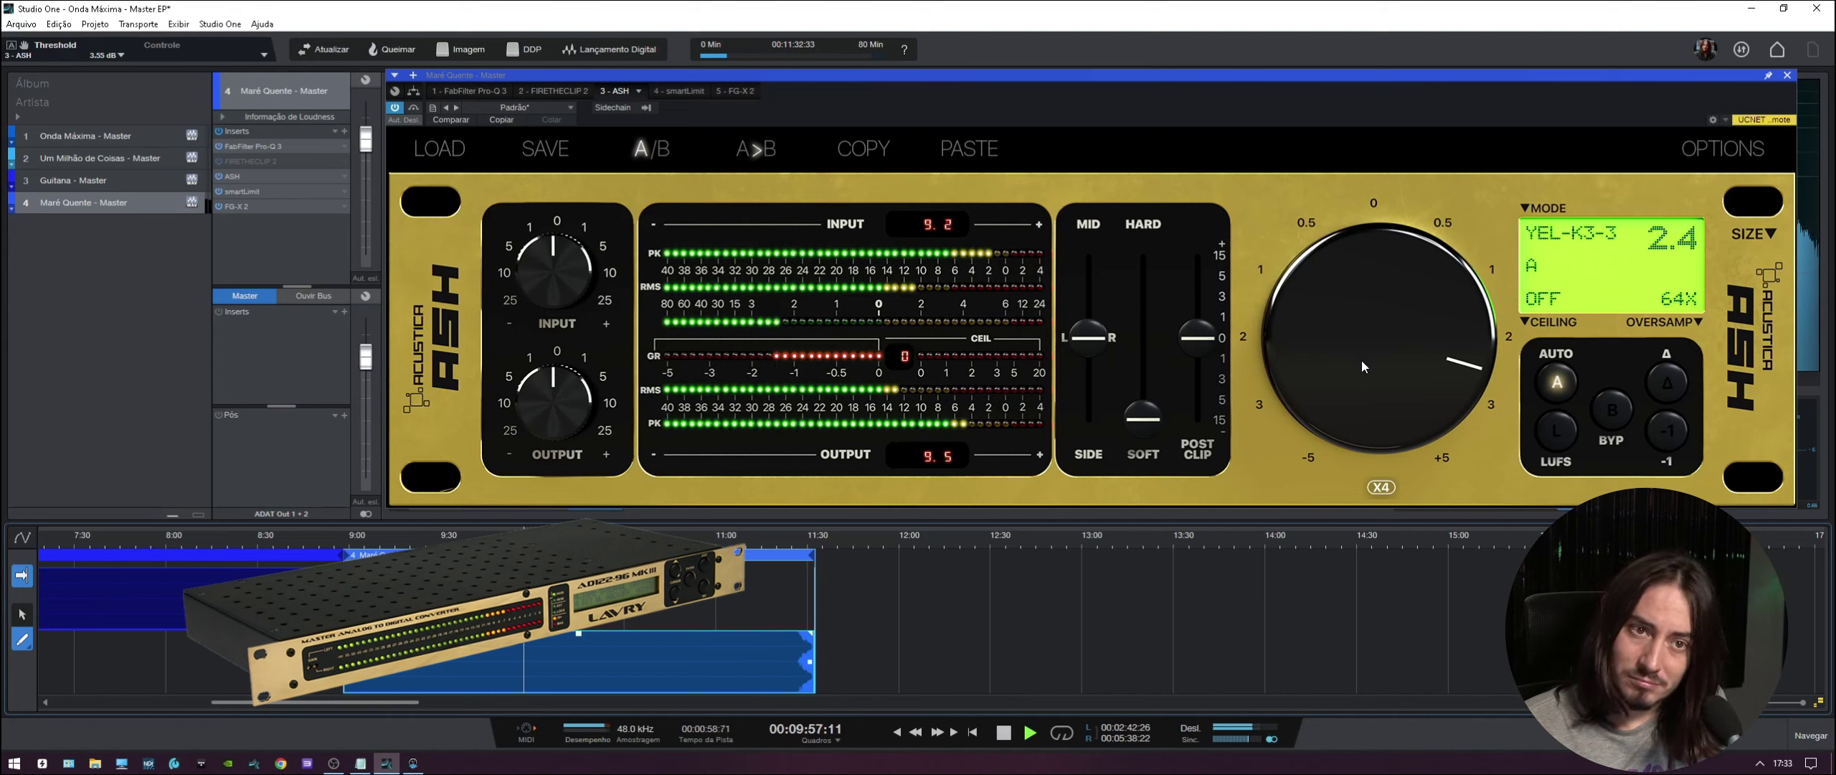
scroll(1361, 360, up, 2)
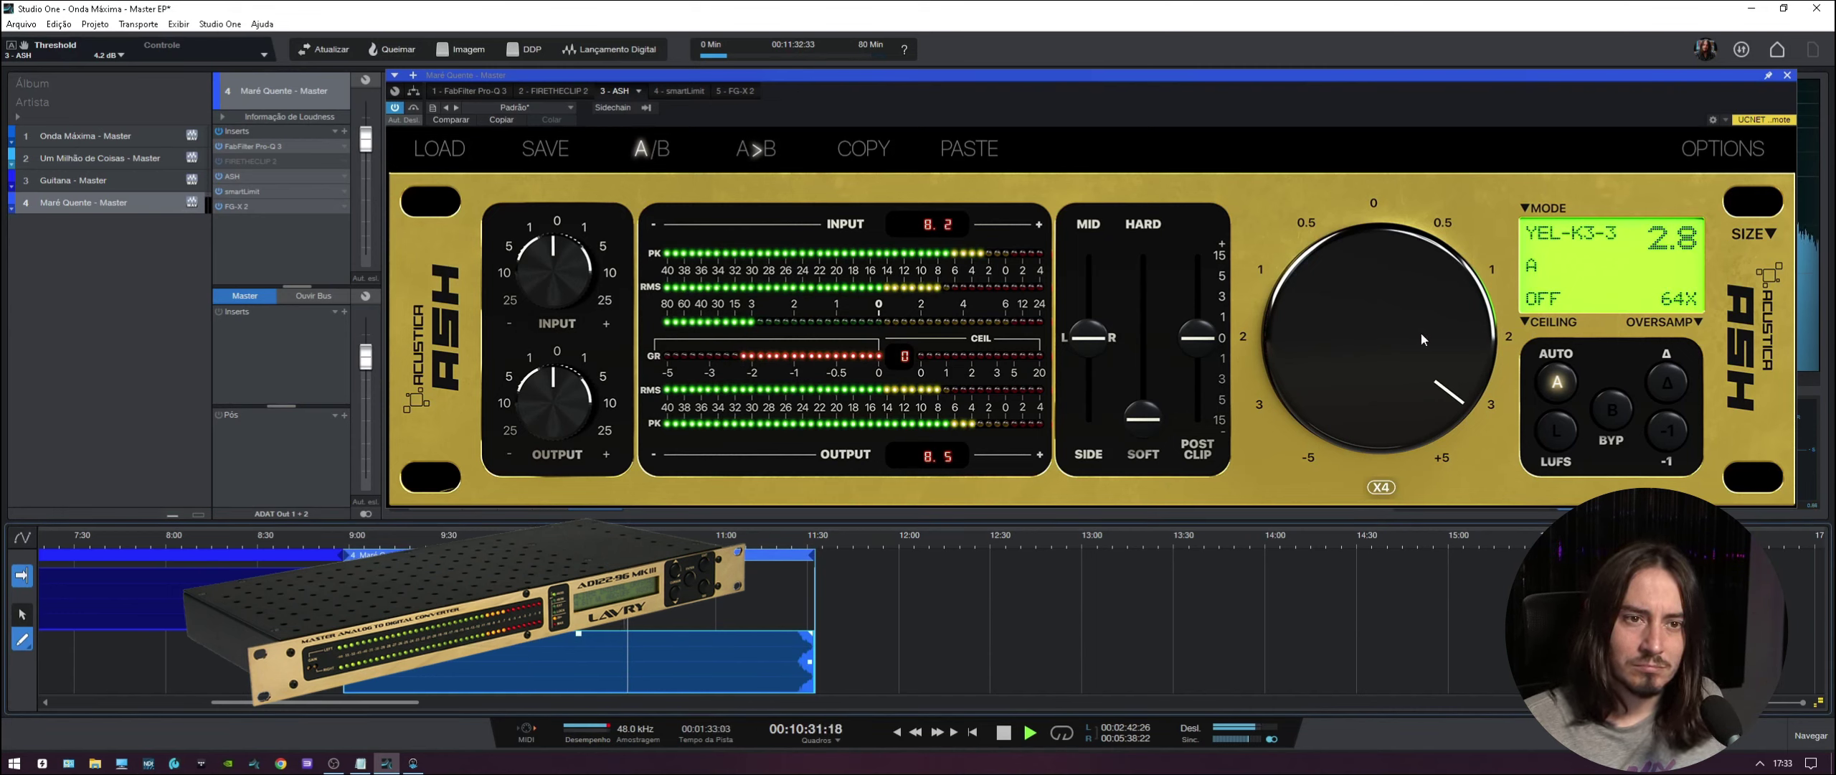
- Compare the sound with Auto switched off and back on, and with the plugin's own BYP switch on and off
click(1565, 391)
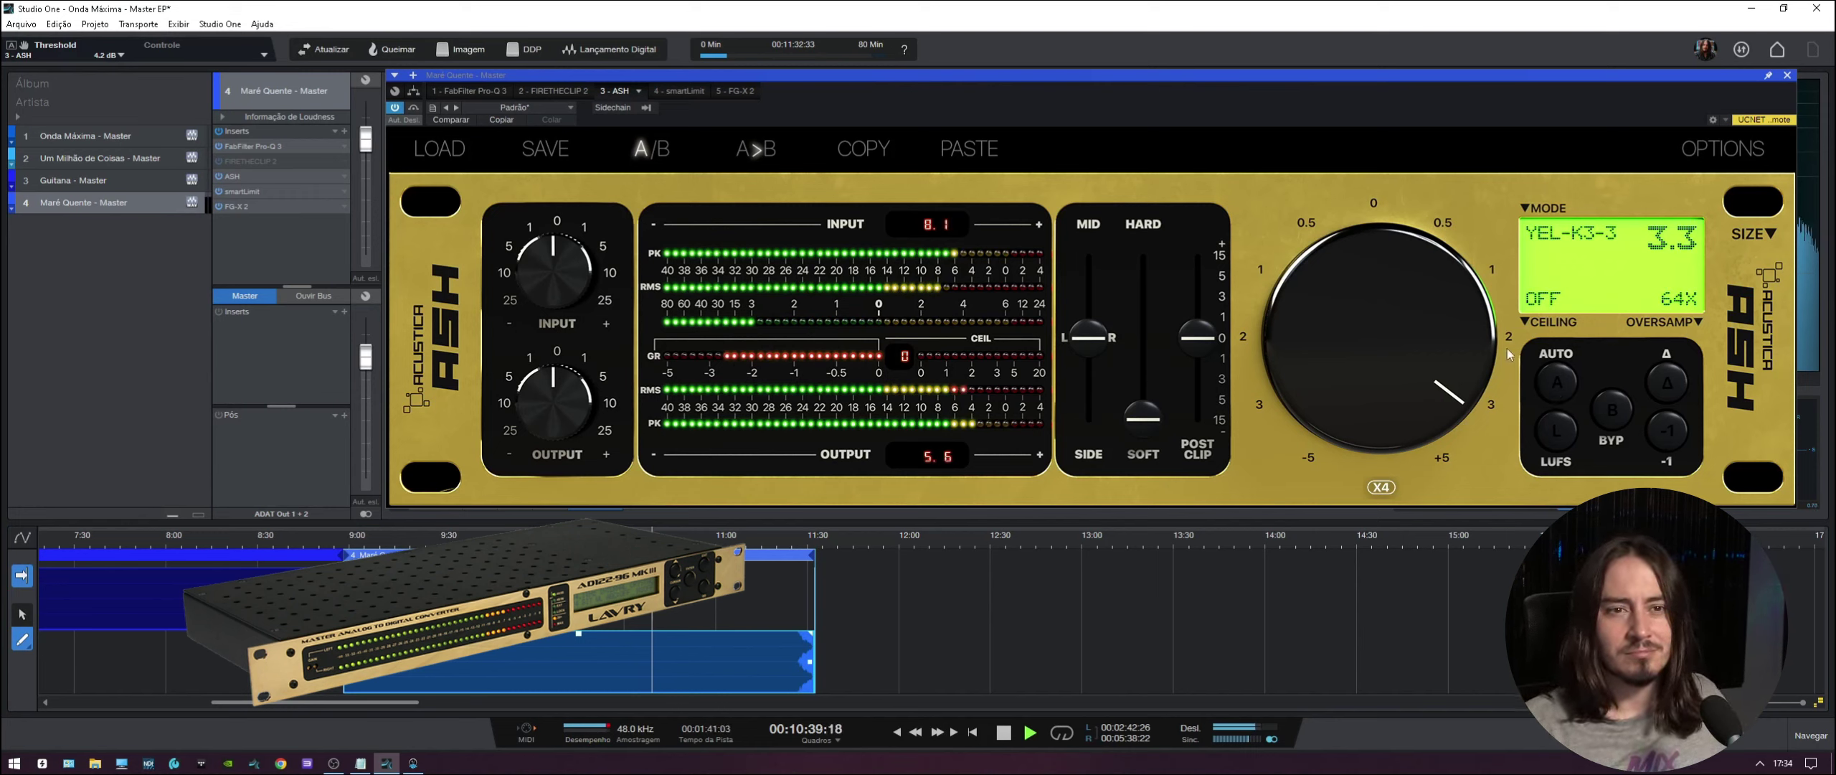
click(1554, 387)
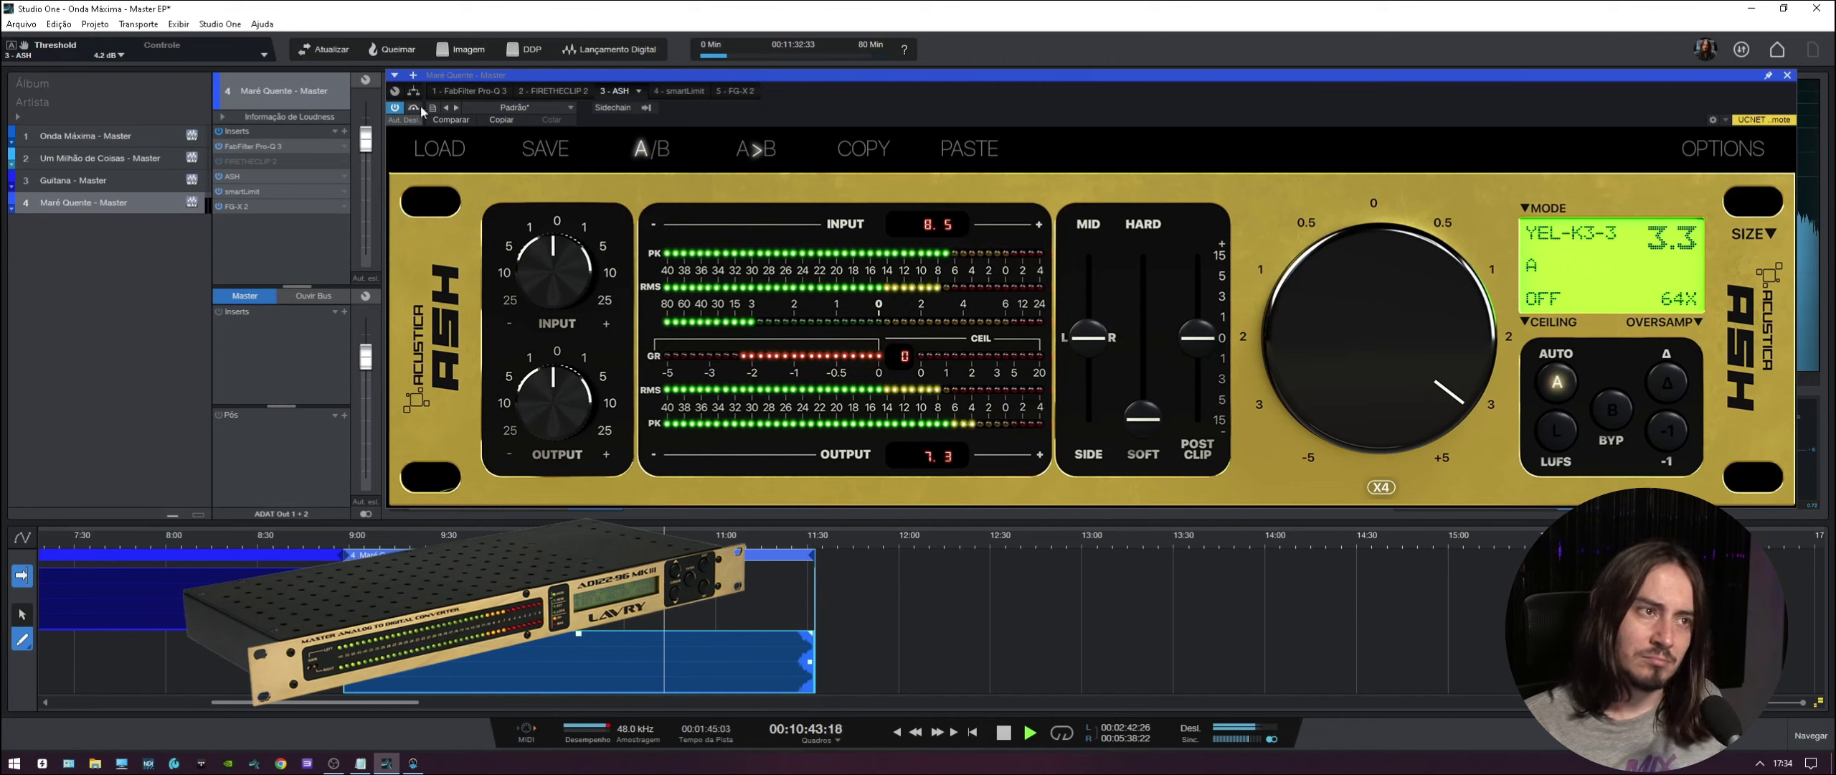
click(1615, 414)
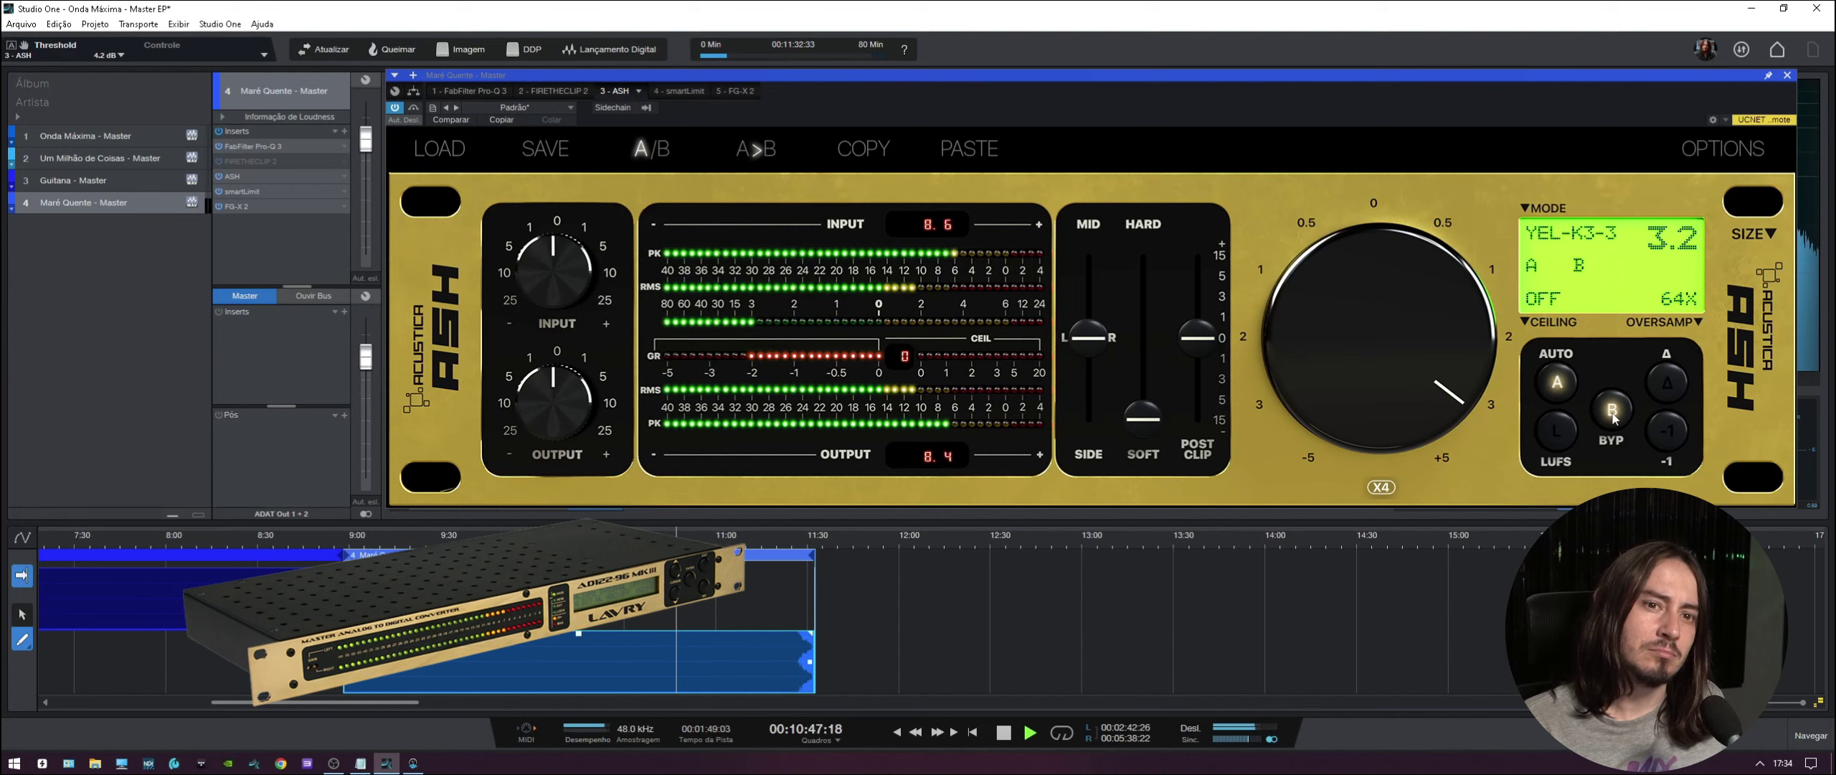
click(1613, 413)
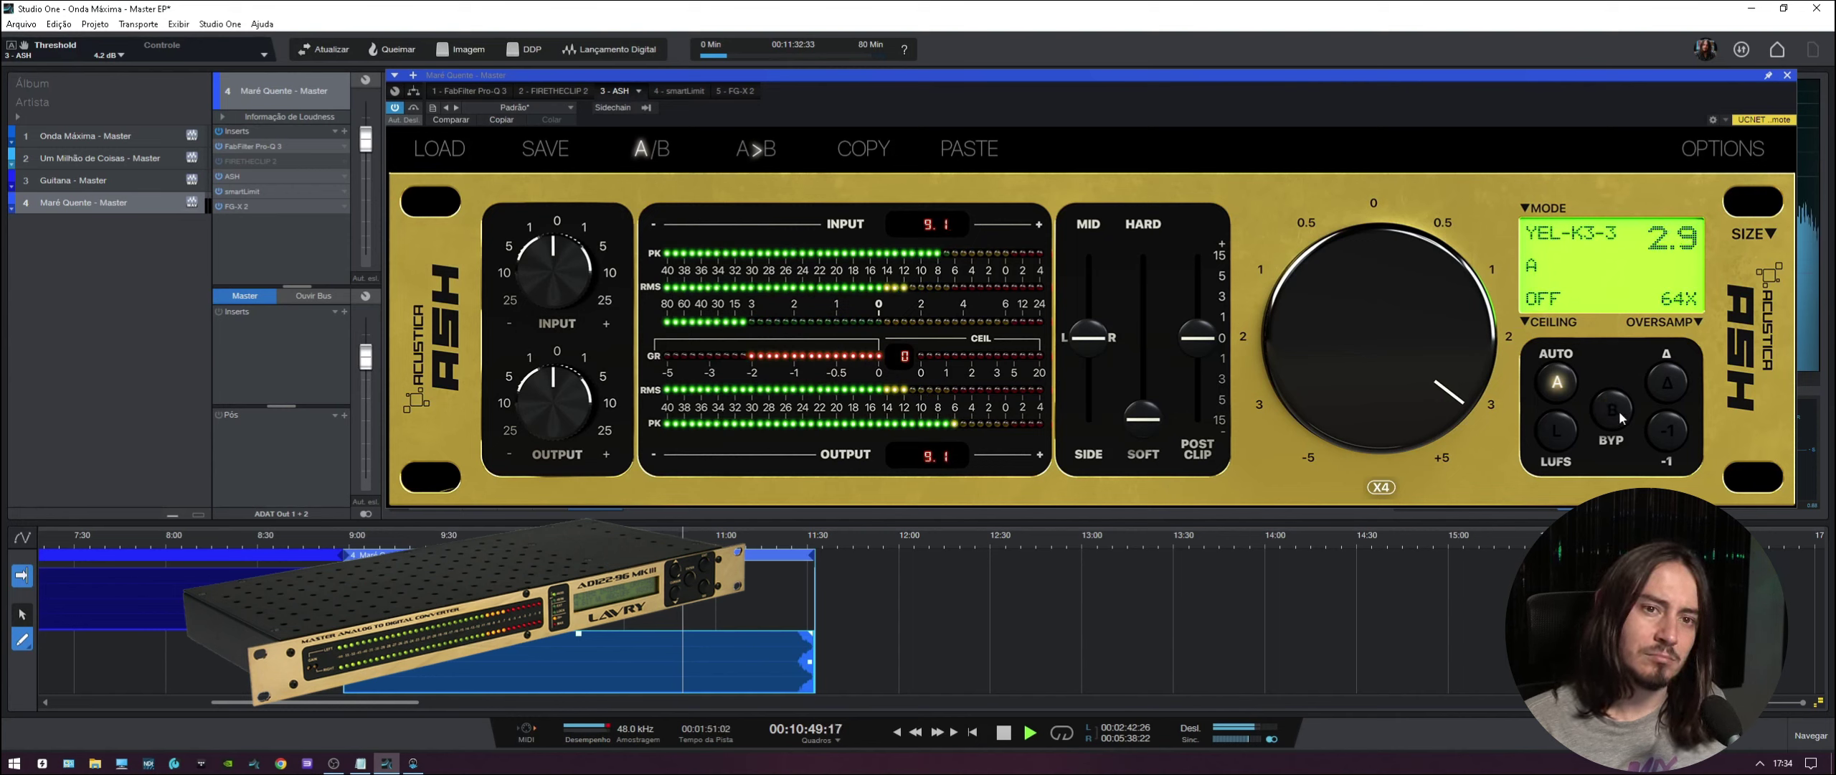
- Compare the YEL-K3-3 sound with ASH bypassed in the insert header, re-enable it, and stop playback
click(414, 109)
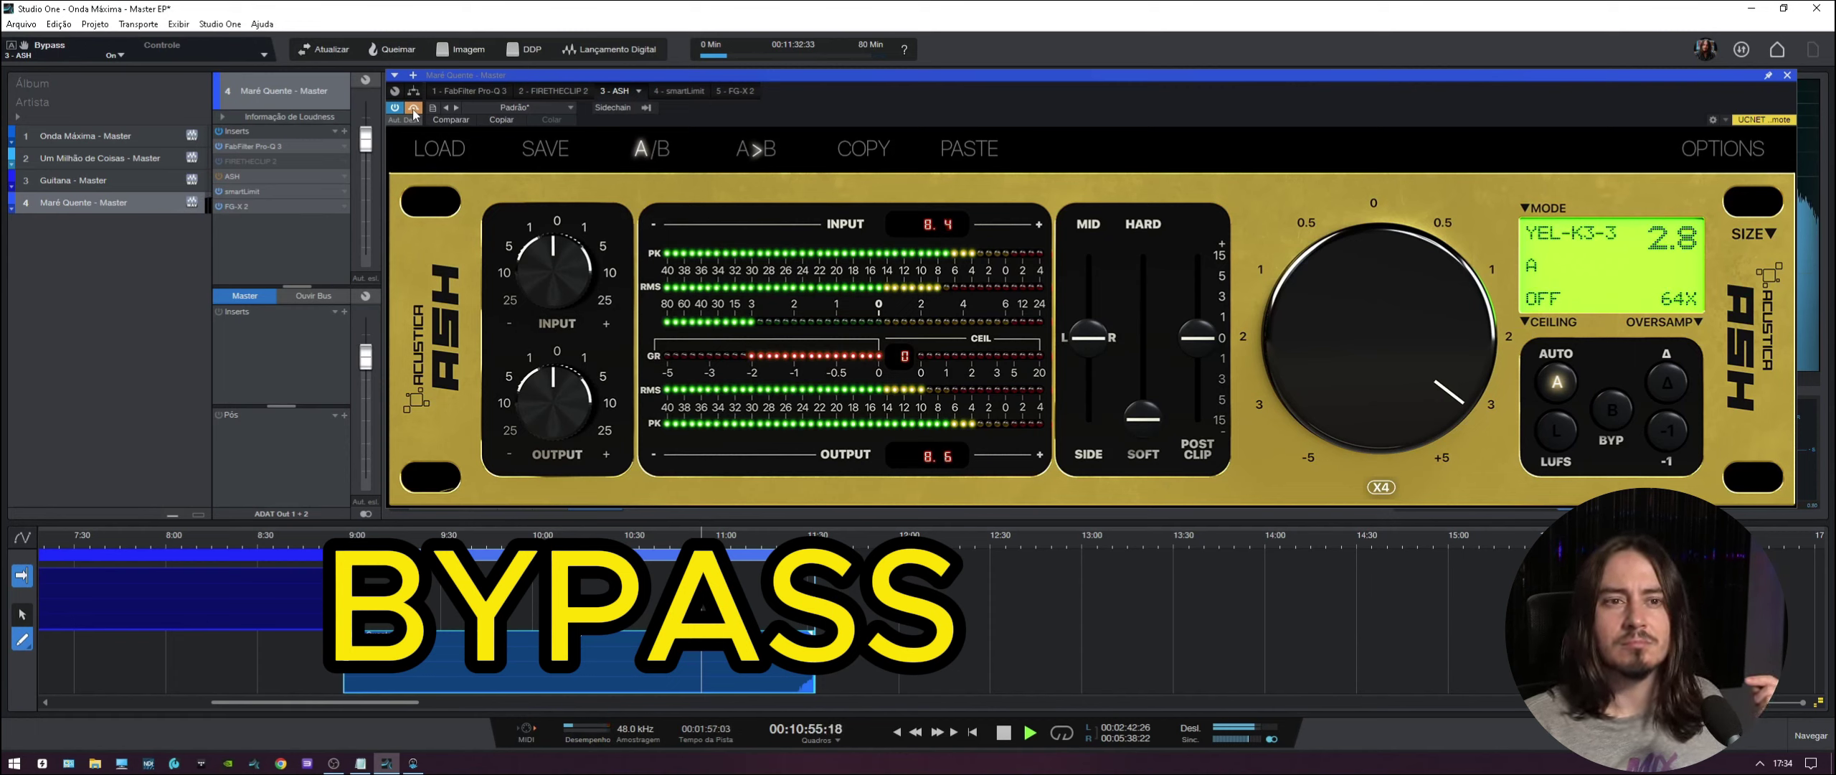
click(413, 109)
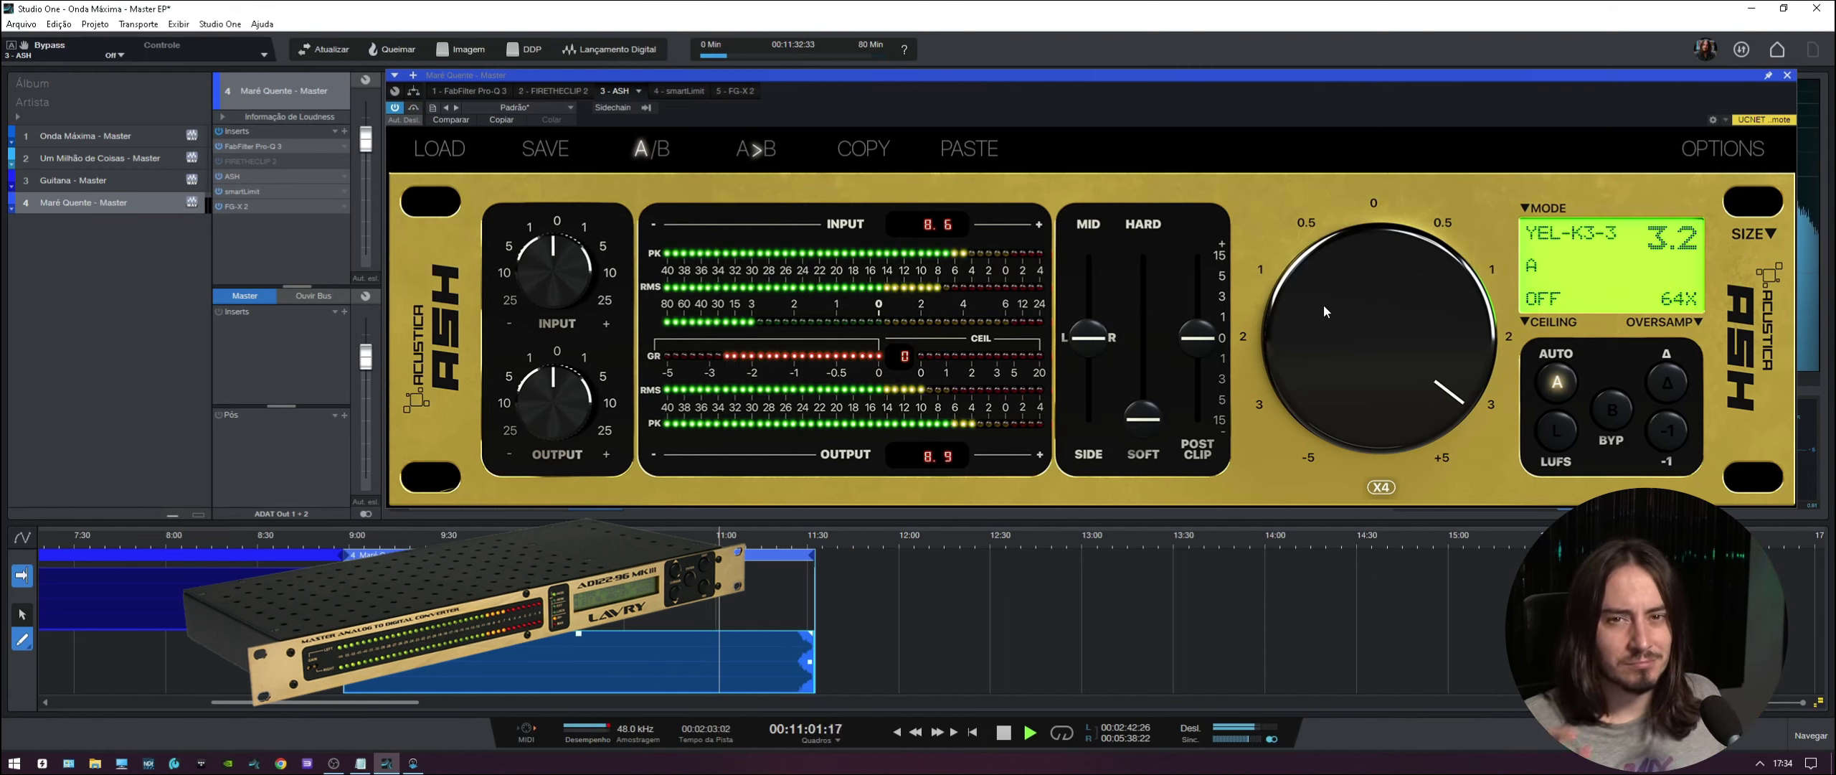
key(space)
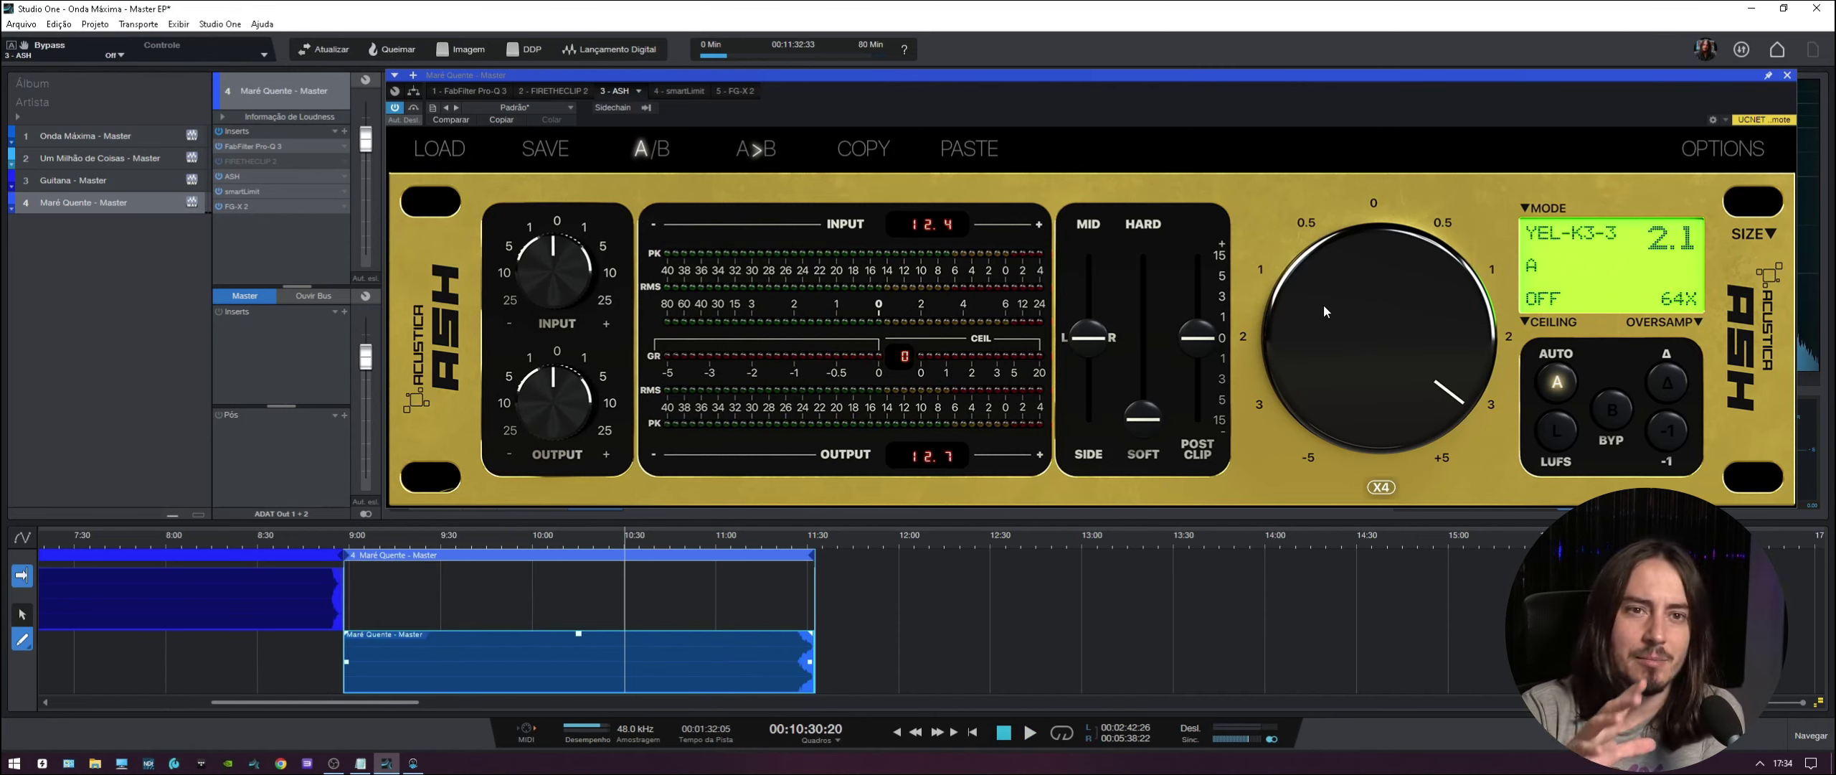
- Change the ASH mode to Gray D2 and try threshold values of 5 dB and 0.75 dB
click(1544, 228)
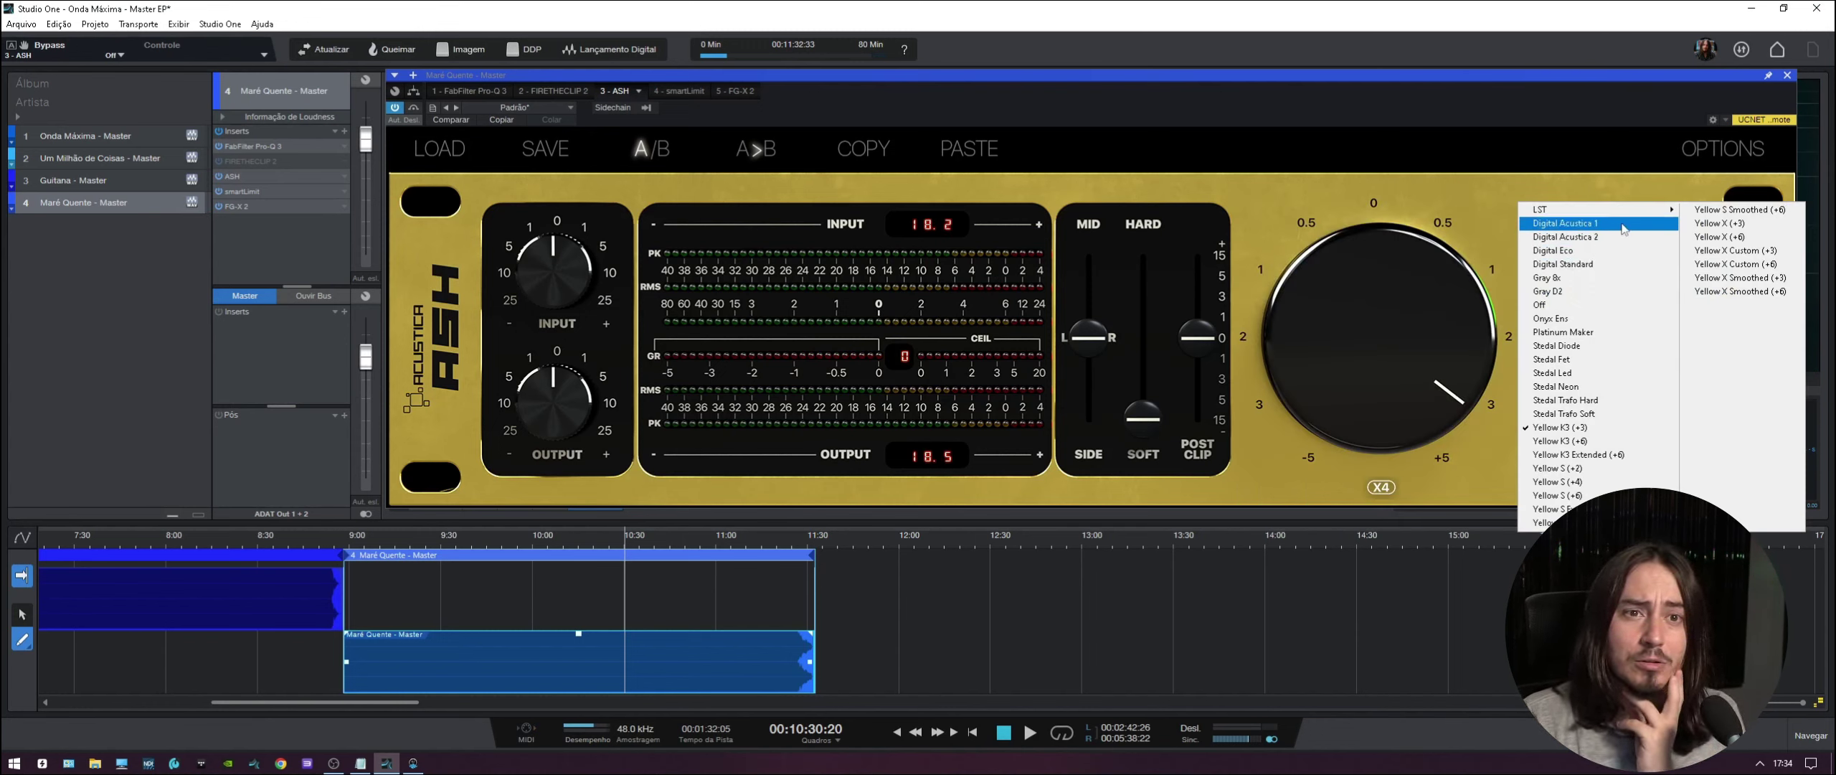
click(1584, 292)
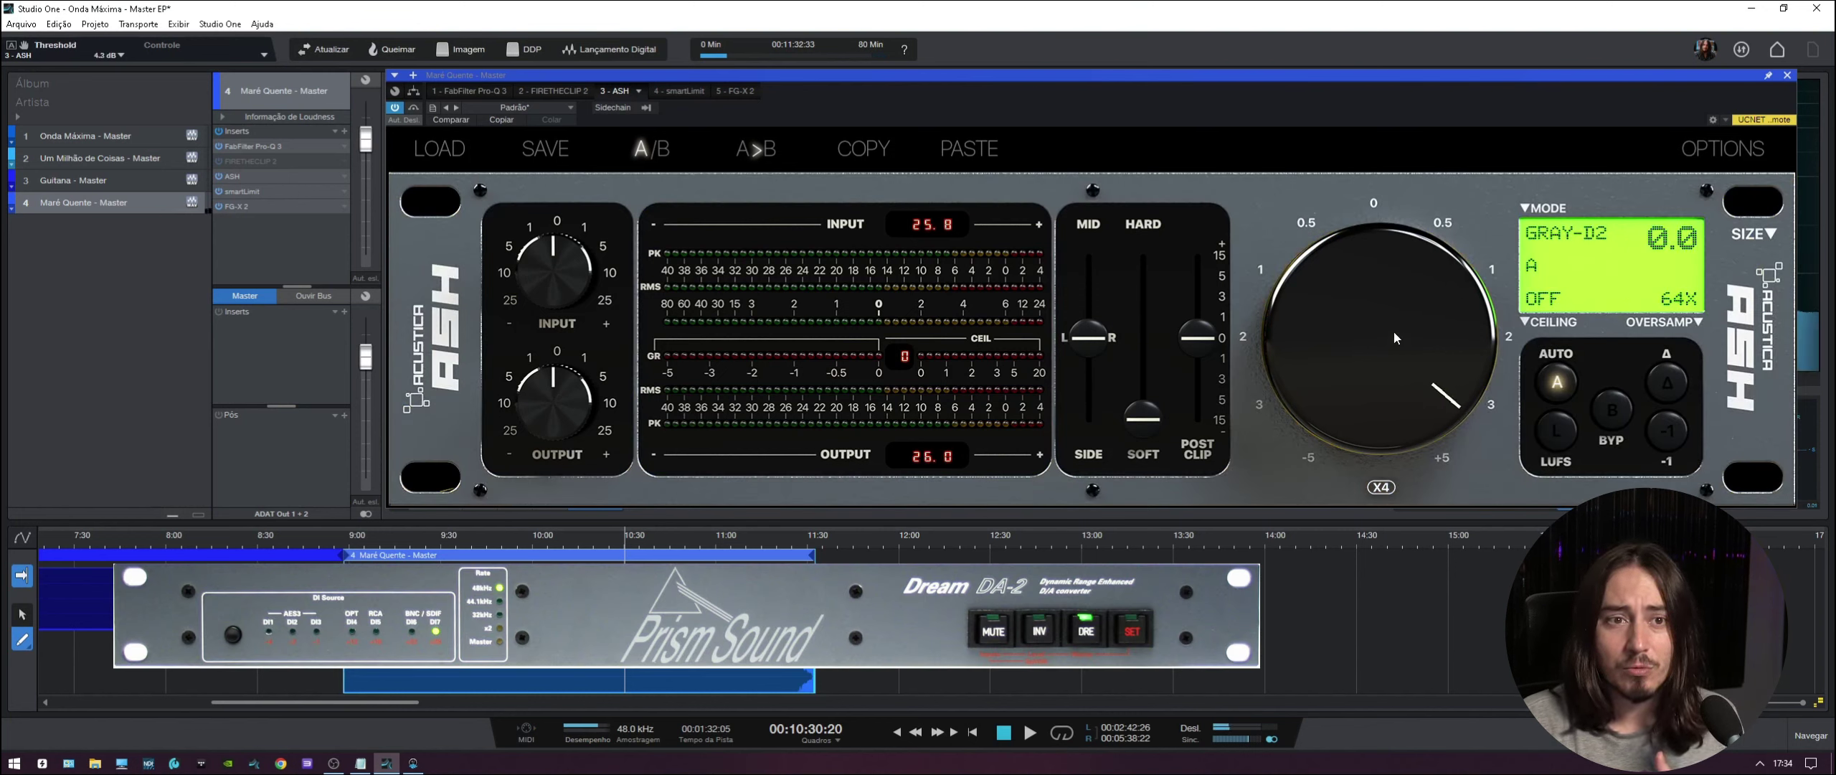
drag(1394, 332, 1412, 301)
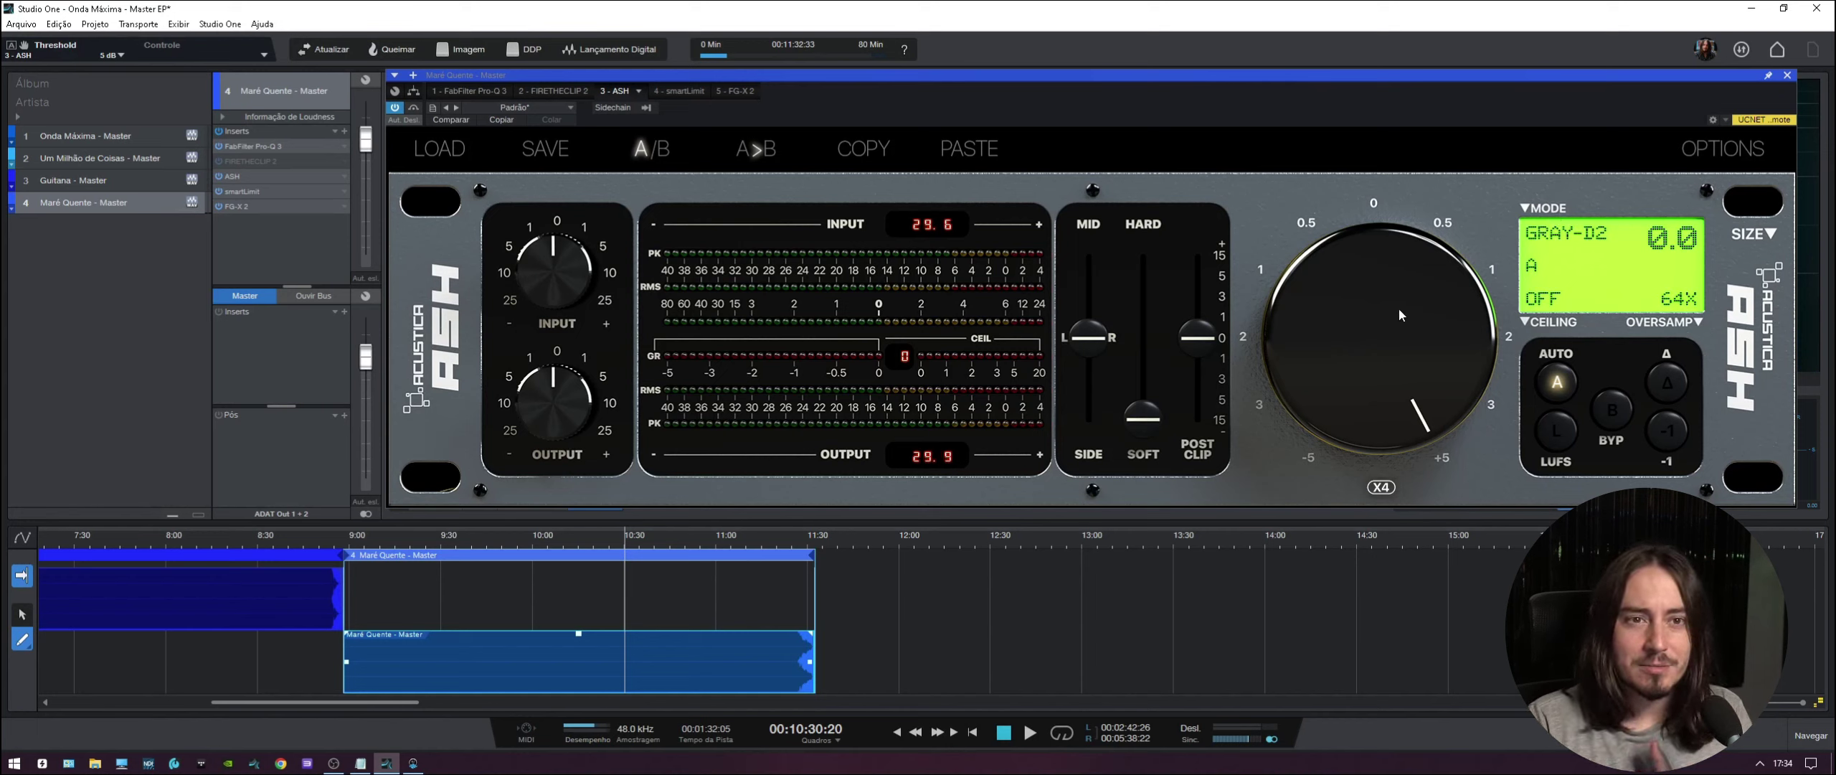
drag(1406, 358, 1408, 358)
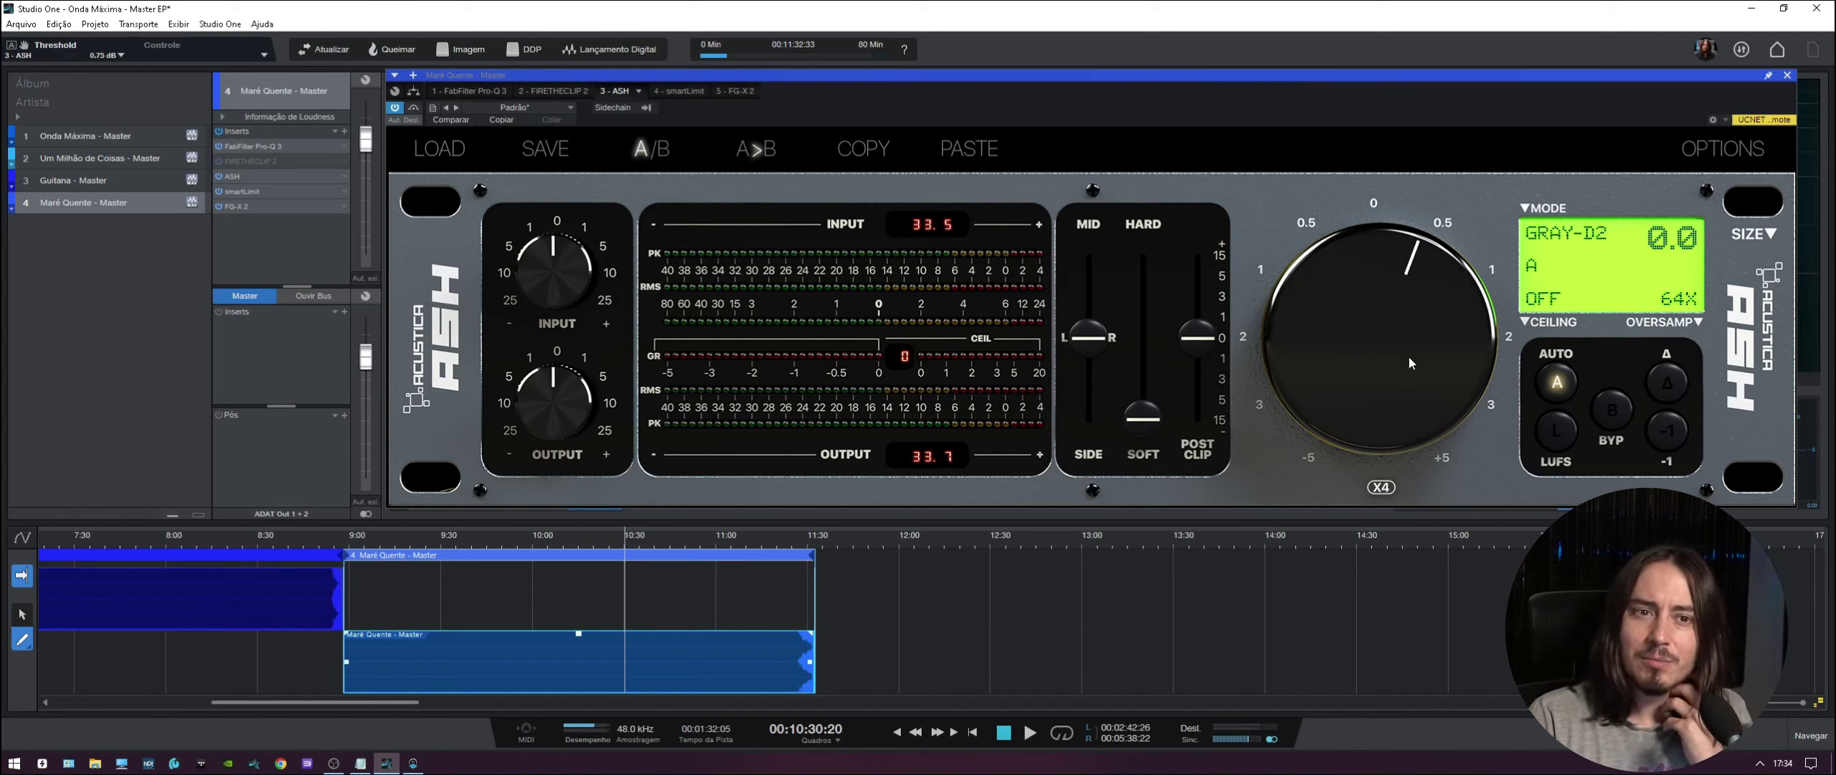
- Switch Auto off and back on, and play the track with the threshold at 4.45 dB
click(1565, 384)
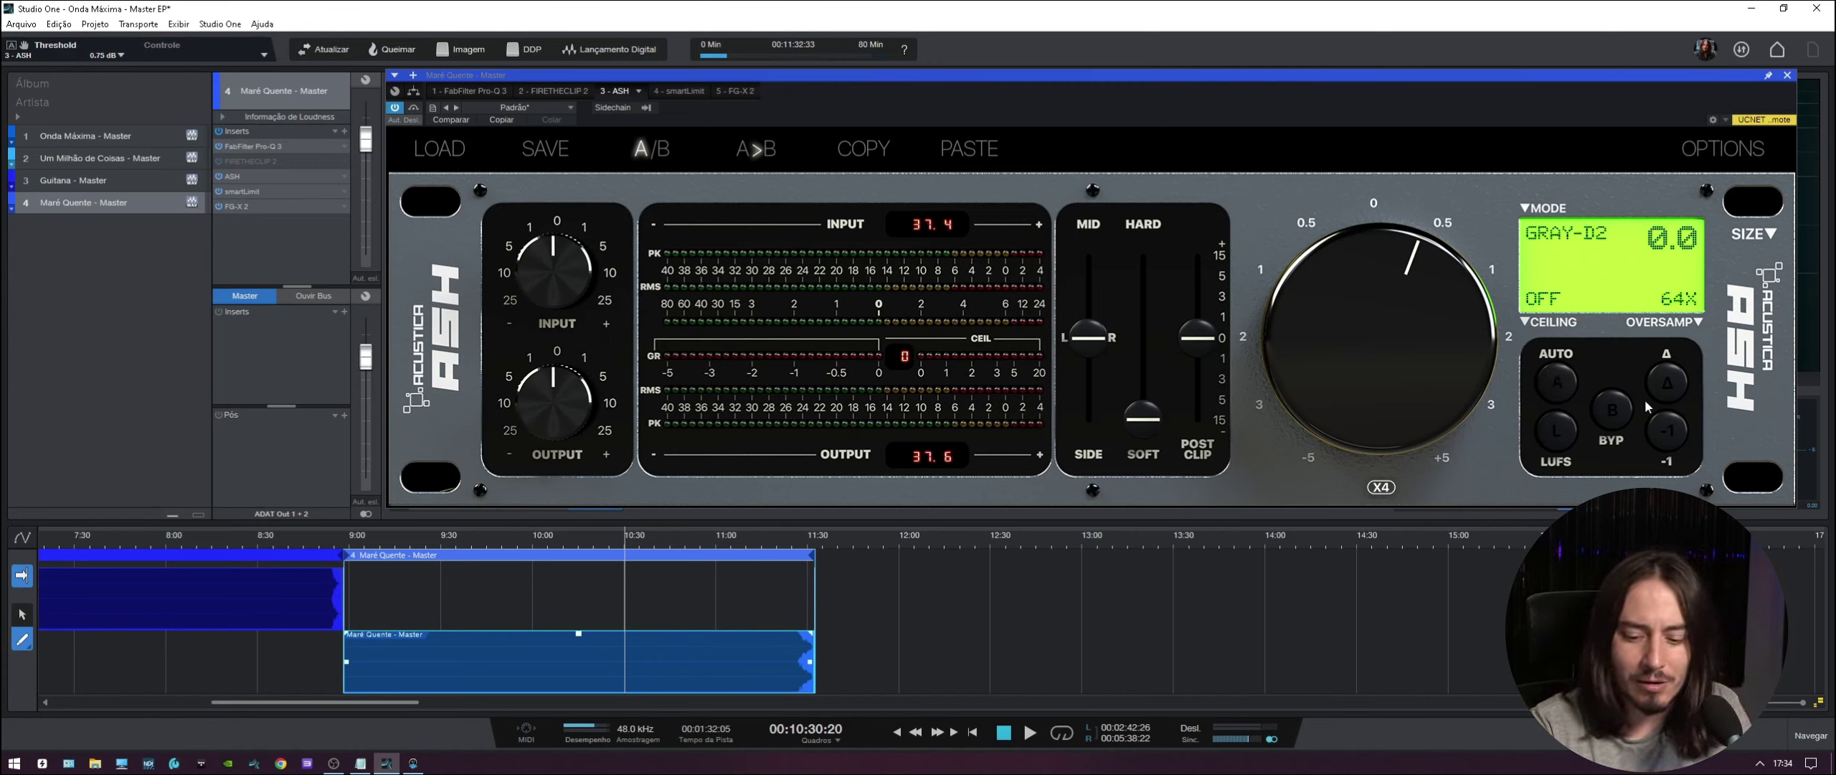
click(1555, 390)
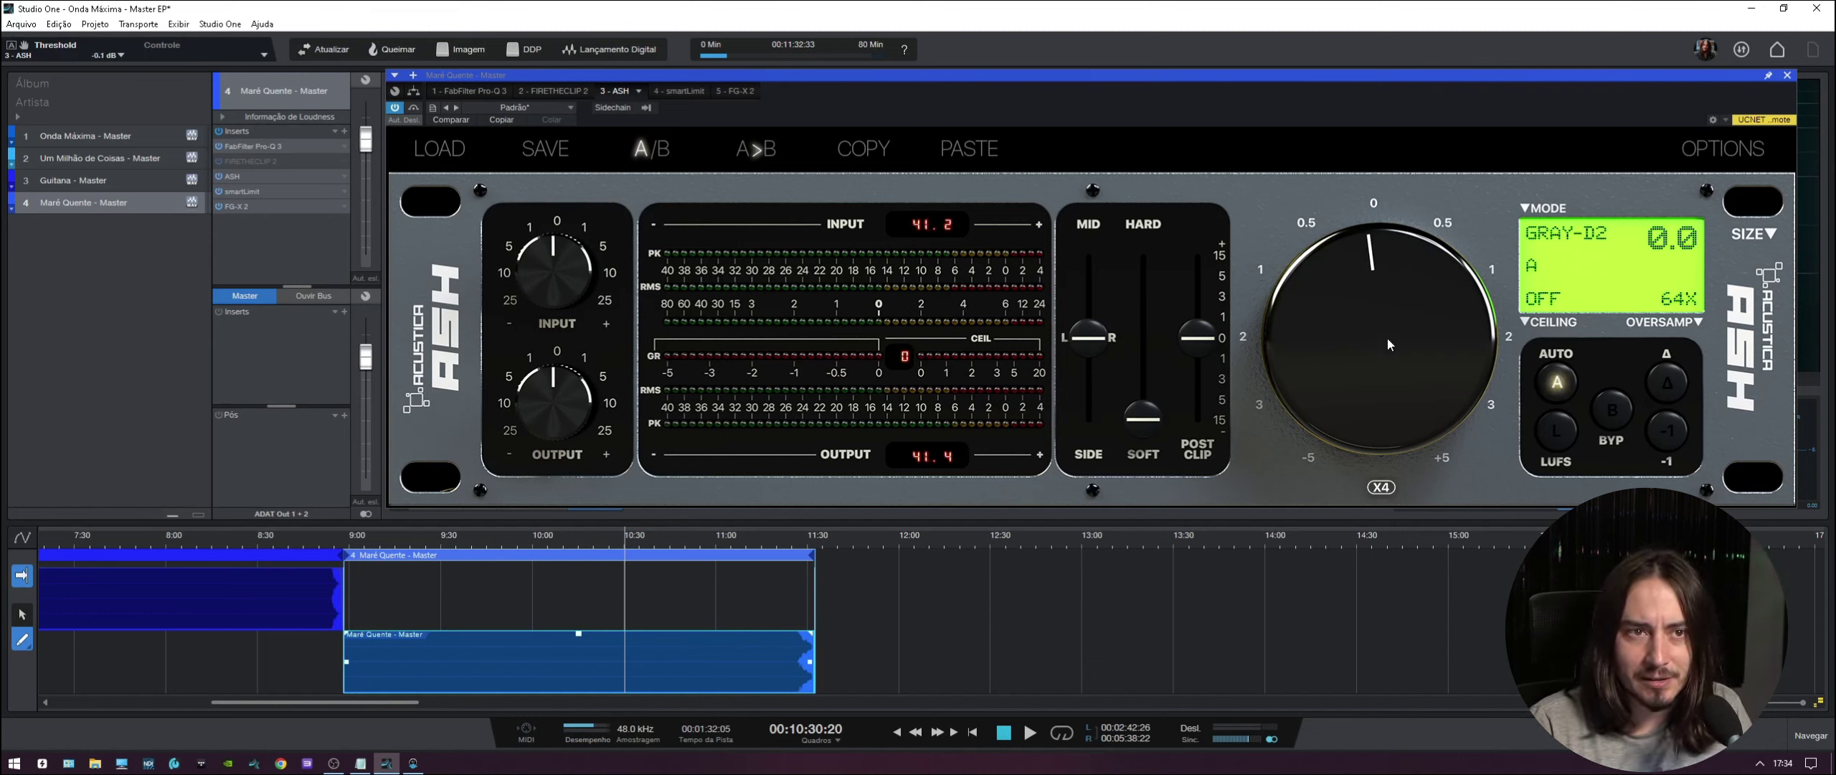
key(space)
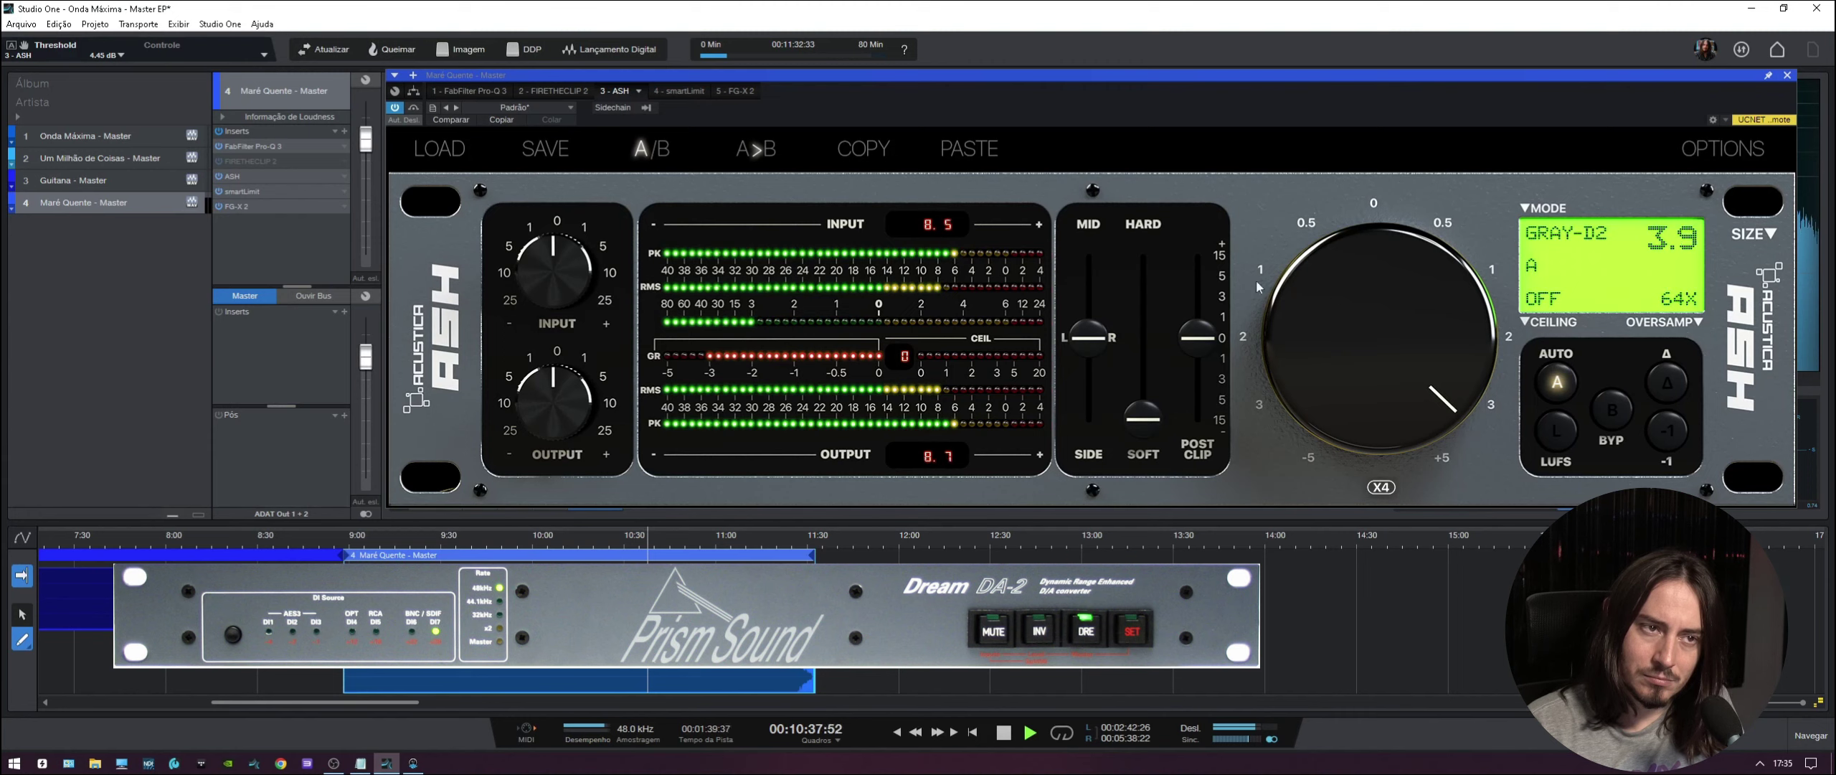
- Compare the Gray D2 clipping with the bypassed sound twice, leaving the plugin active
click(413, 108)
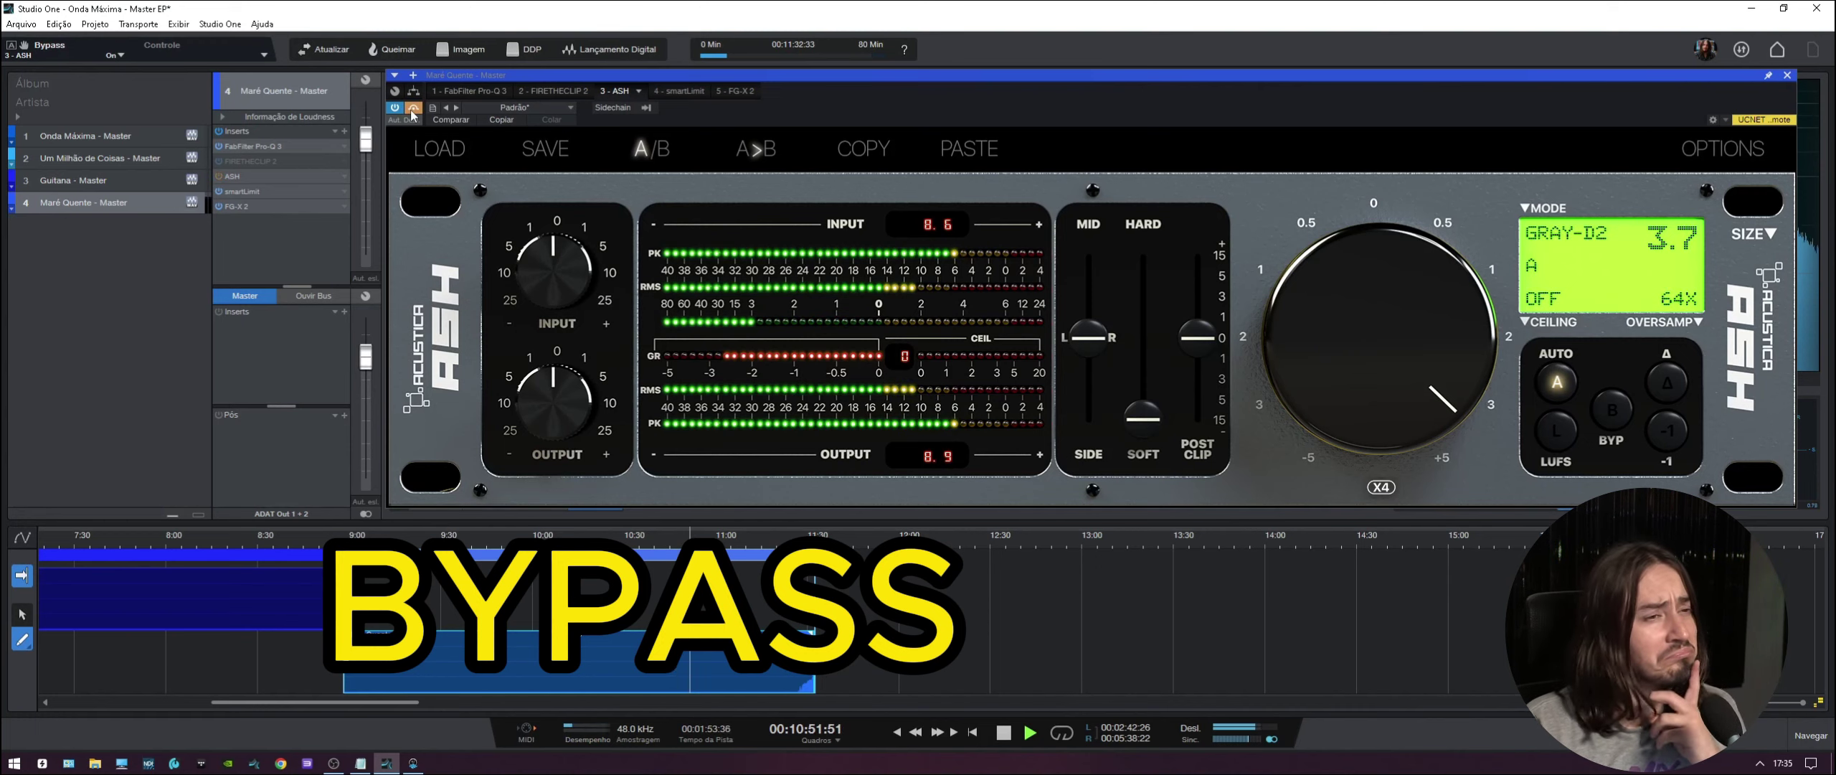
click(413, 109)
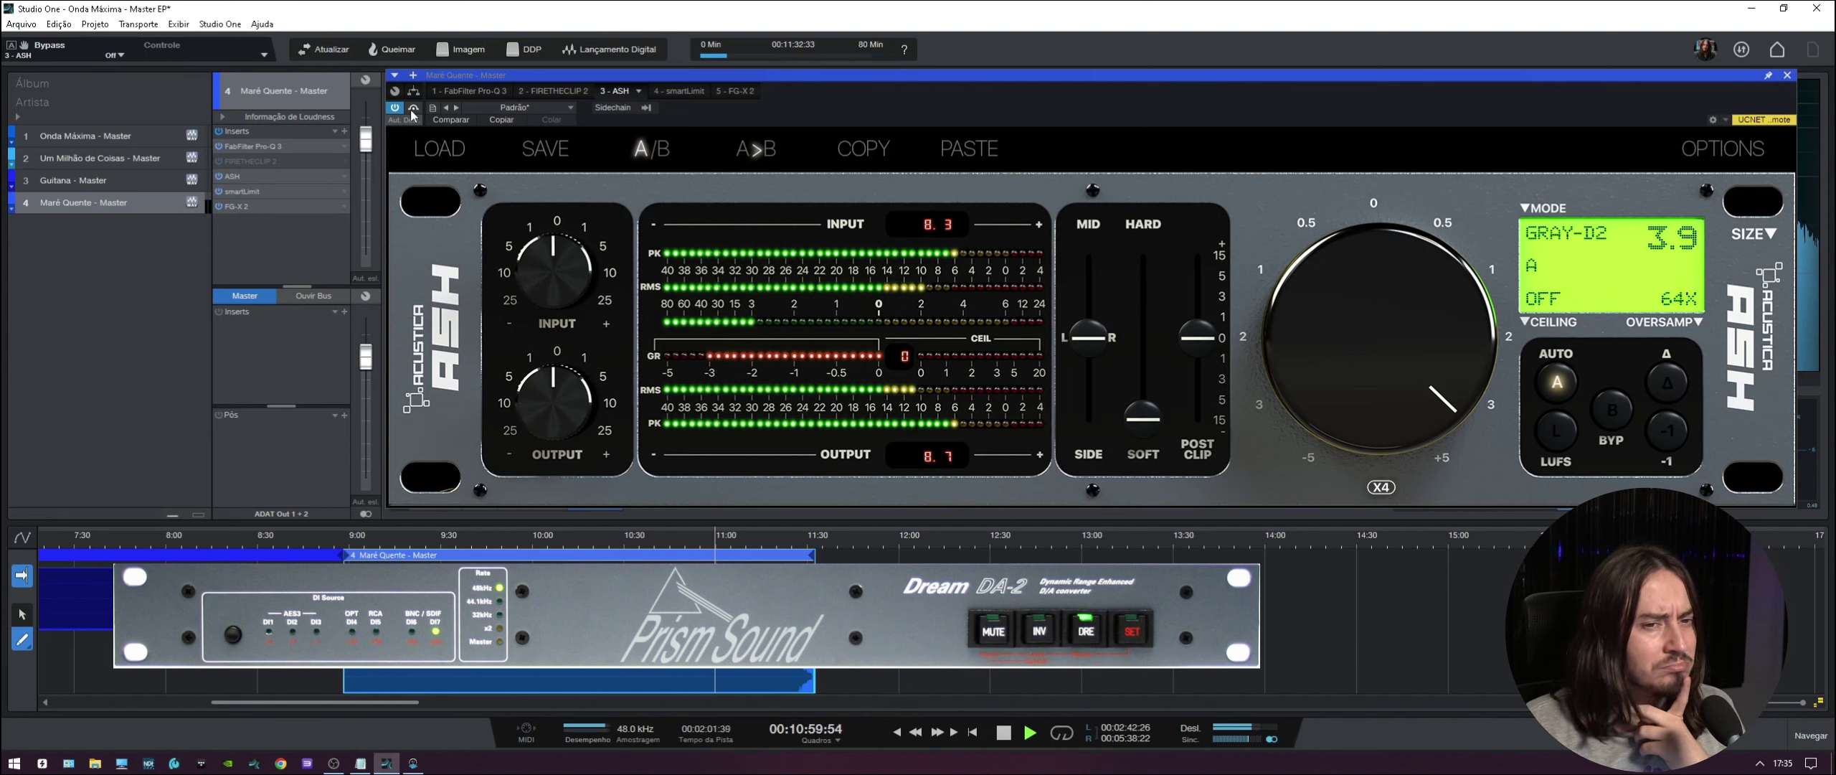
click(412, 111)
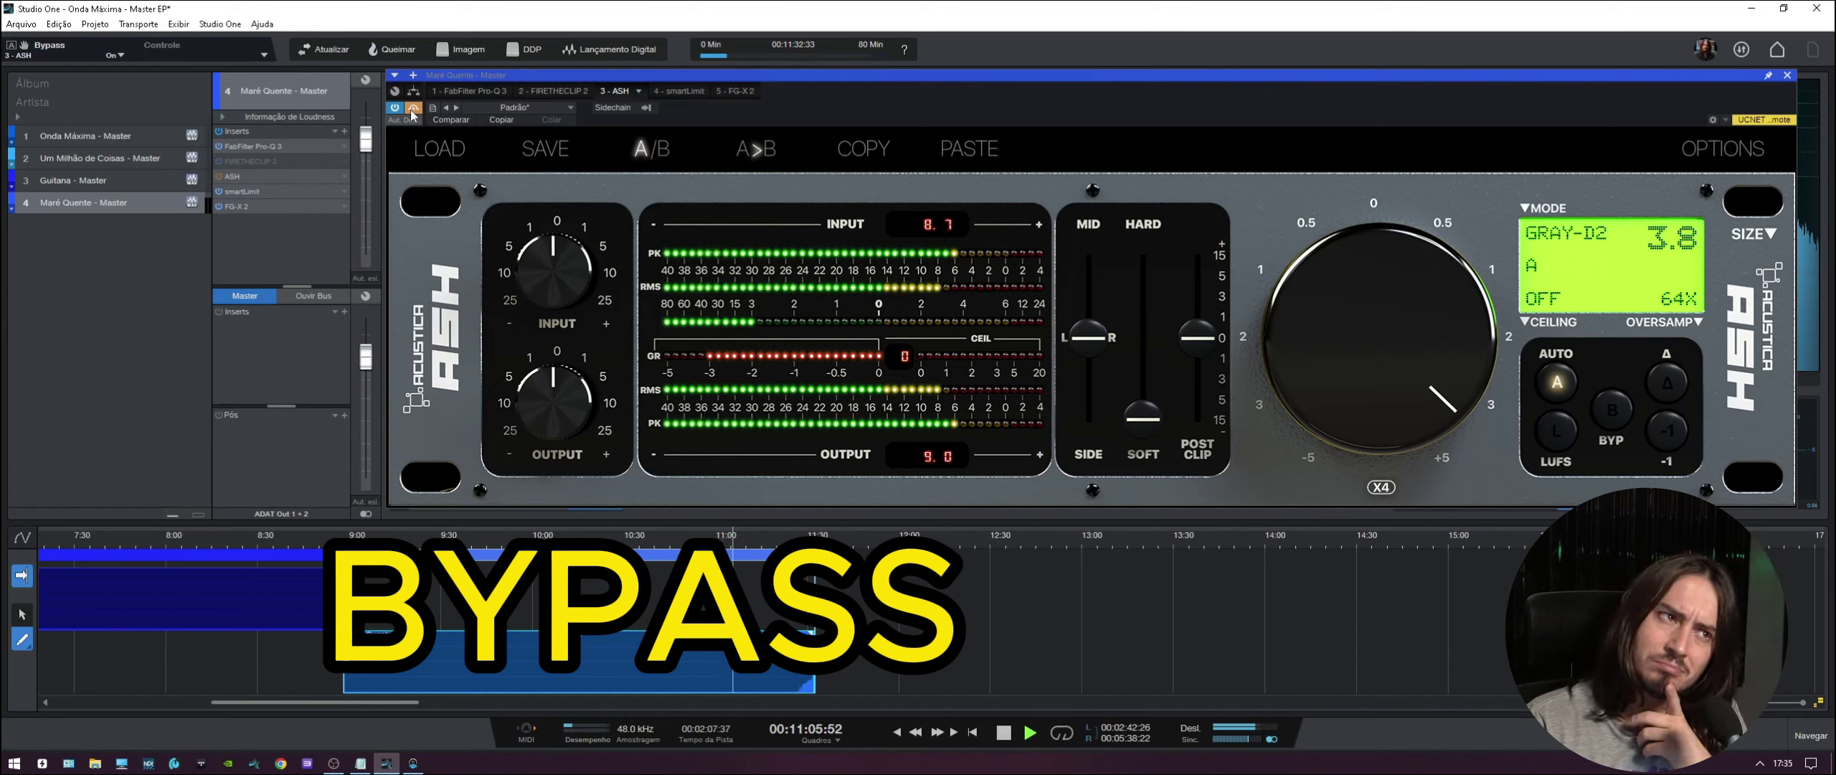
click(412, 109)
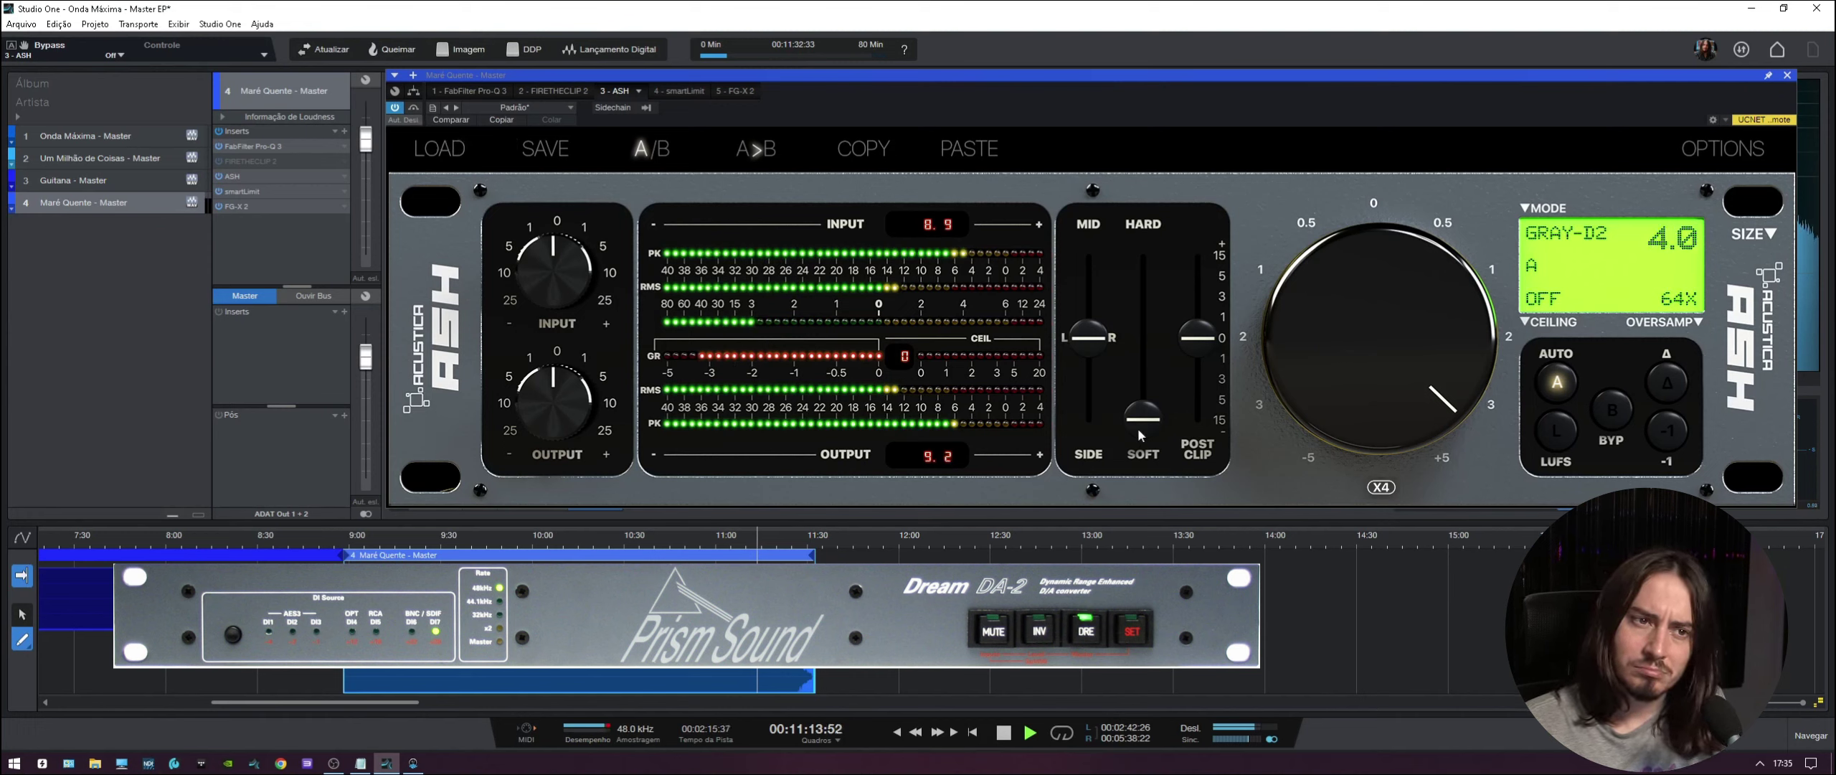
- Try the knee slider at the Hard end and compare the result with the plugin bypassed
drag(1139, 434, 1142, 265)
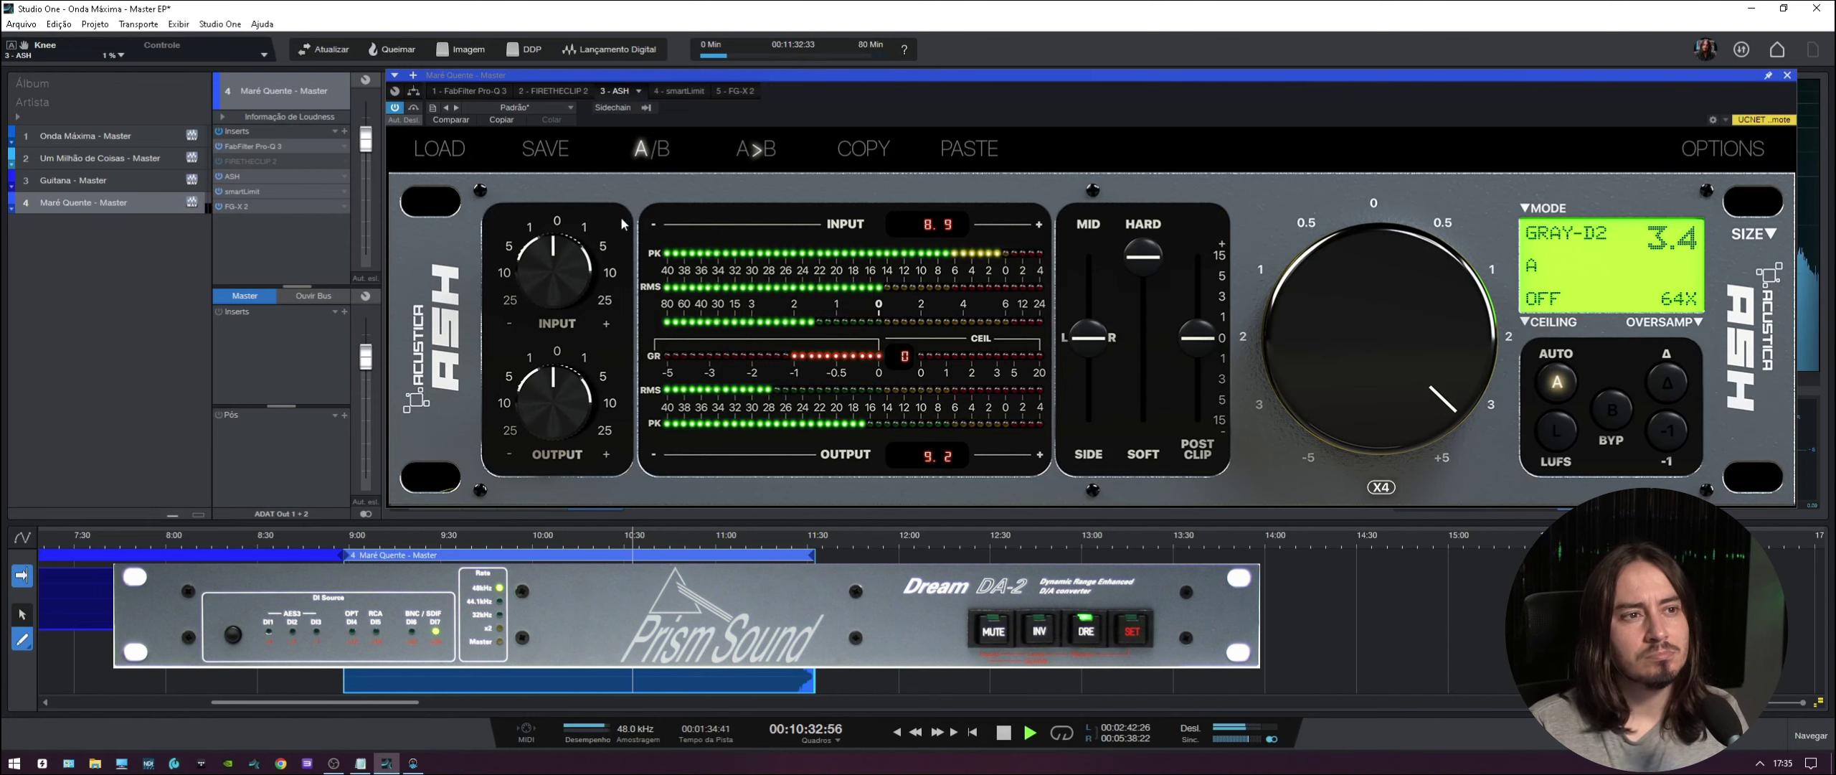
click(414, 109)
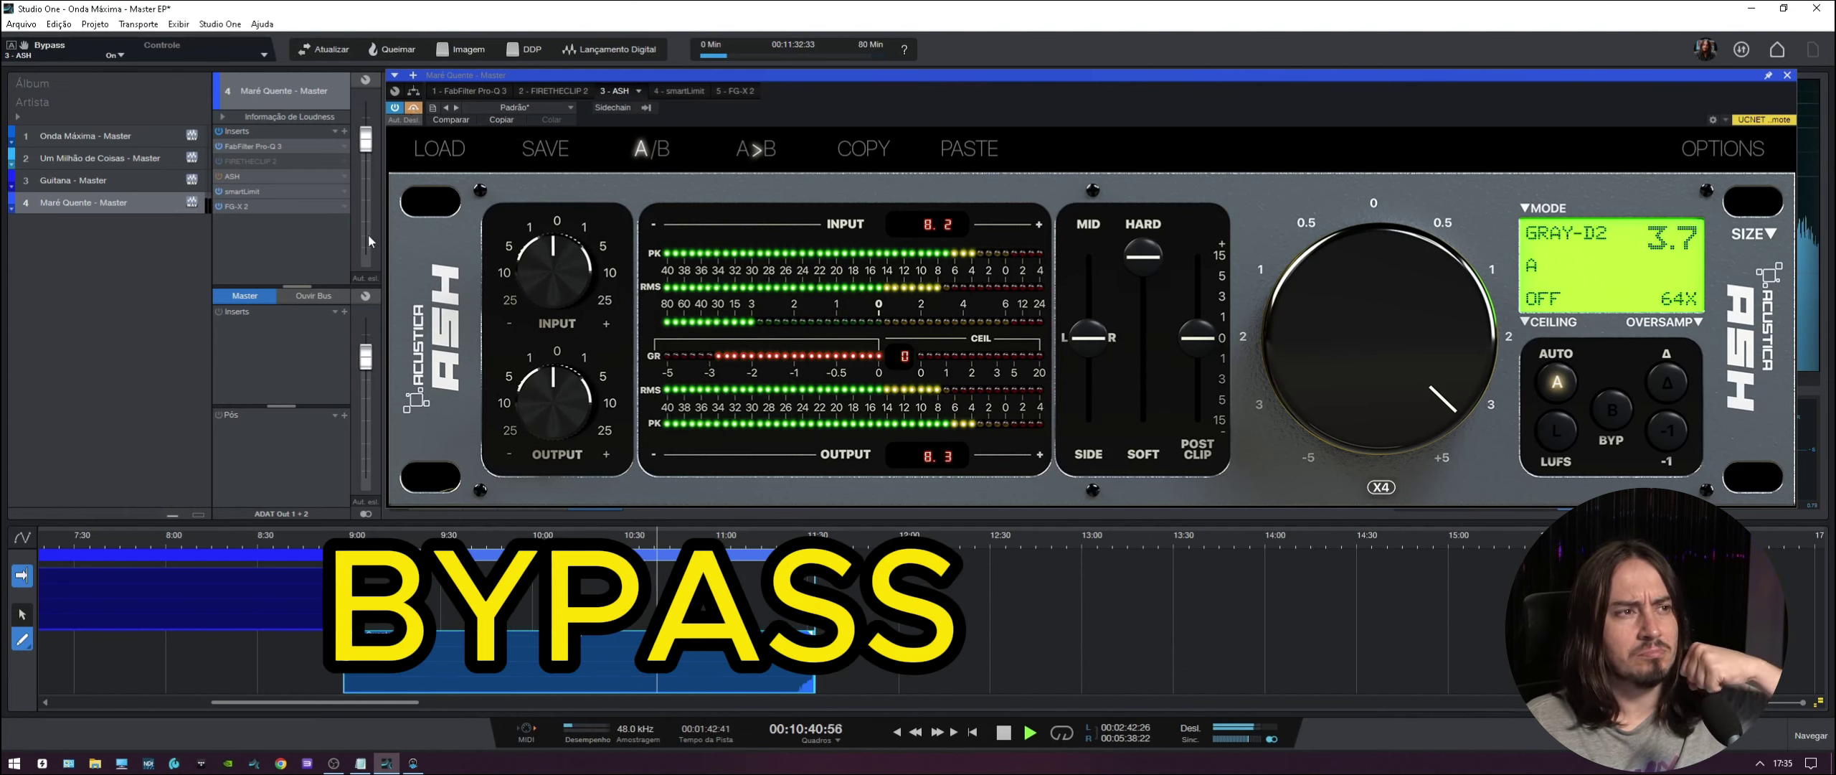
click(414, 109)
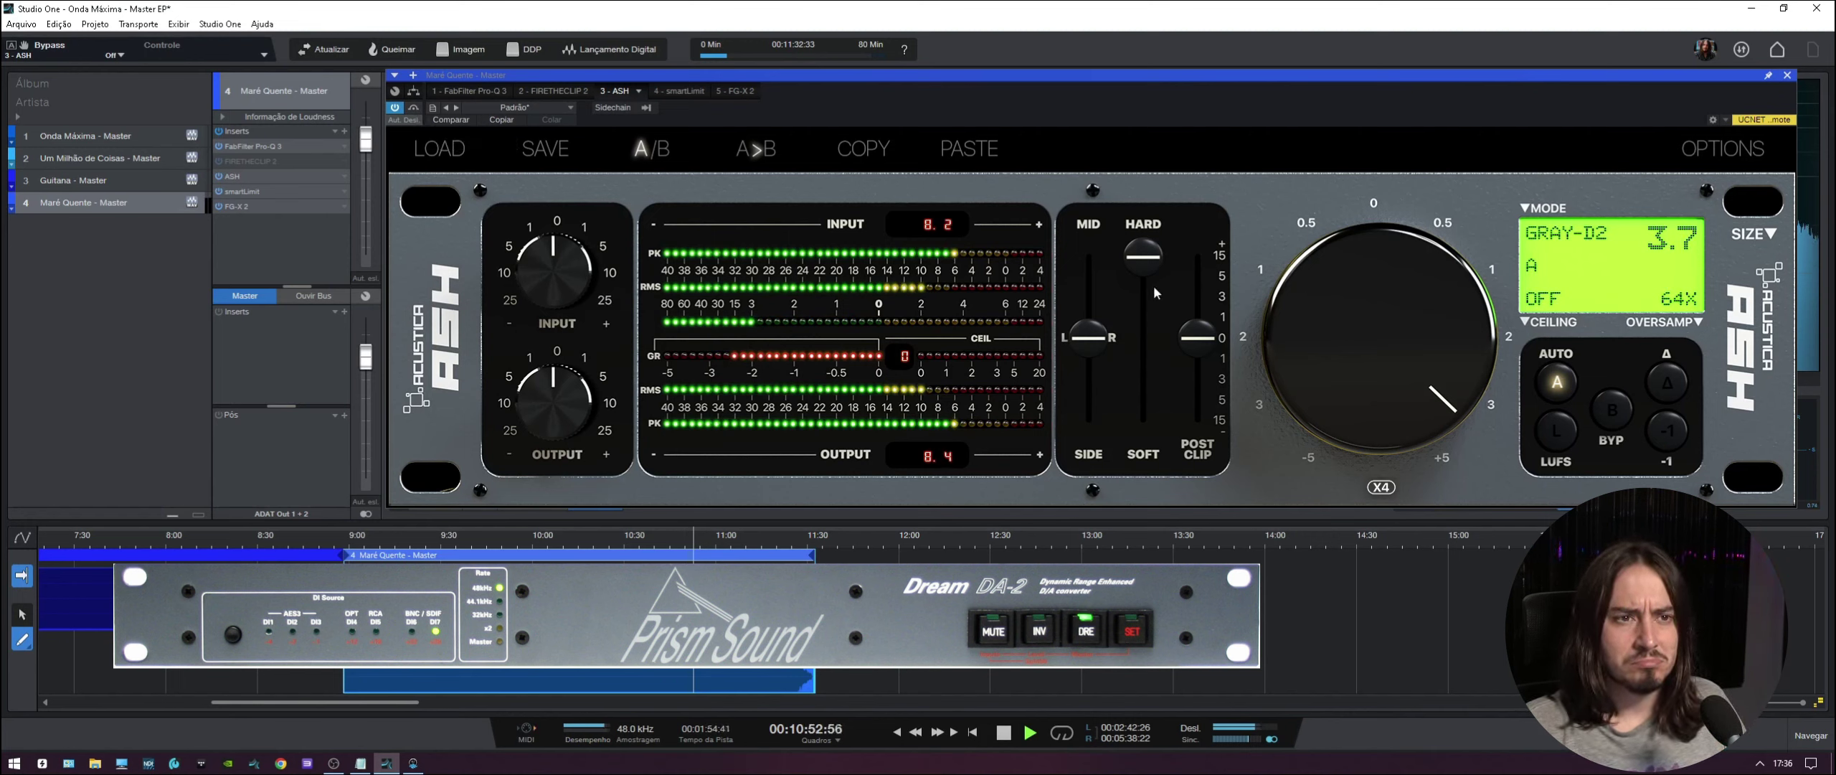
- Return the knee slider to the Soft end and stop playback
drag(1156, 293, 1108, 436)
key(space)
key(space)
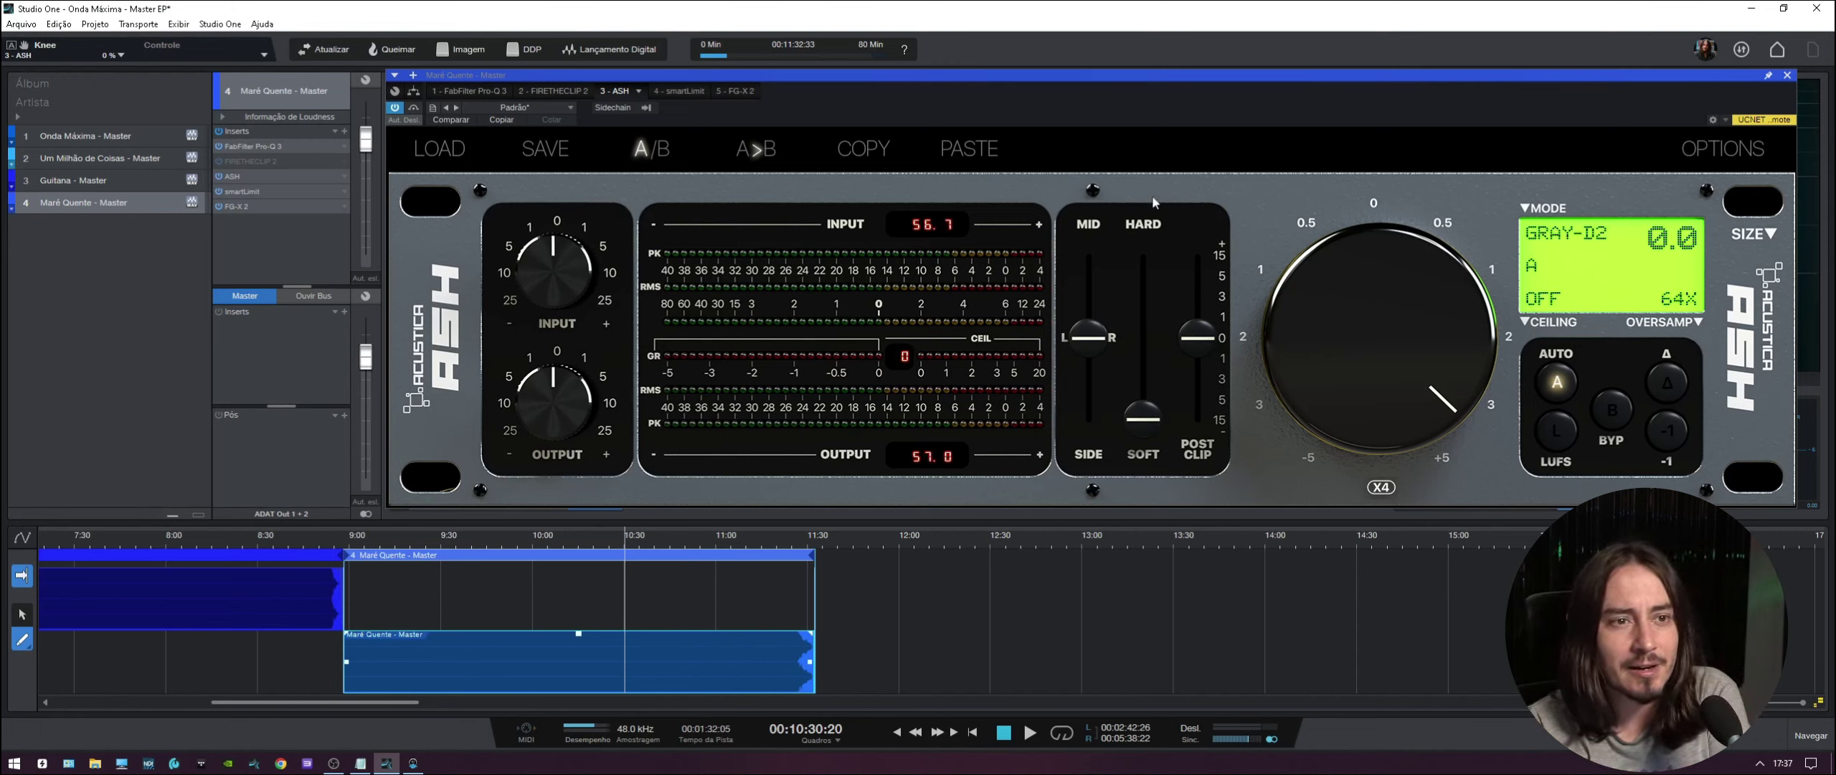
drag(1140, 430, 1149, 471)
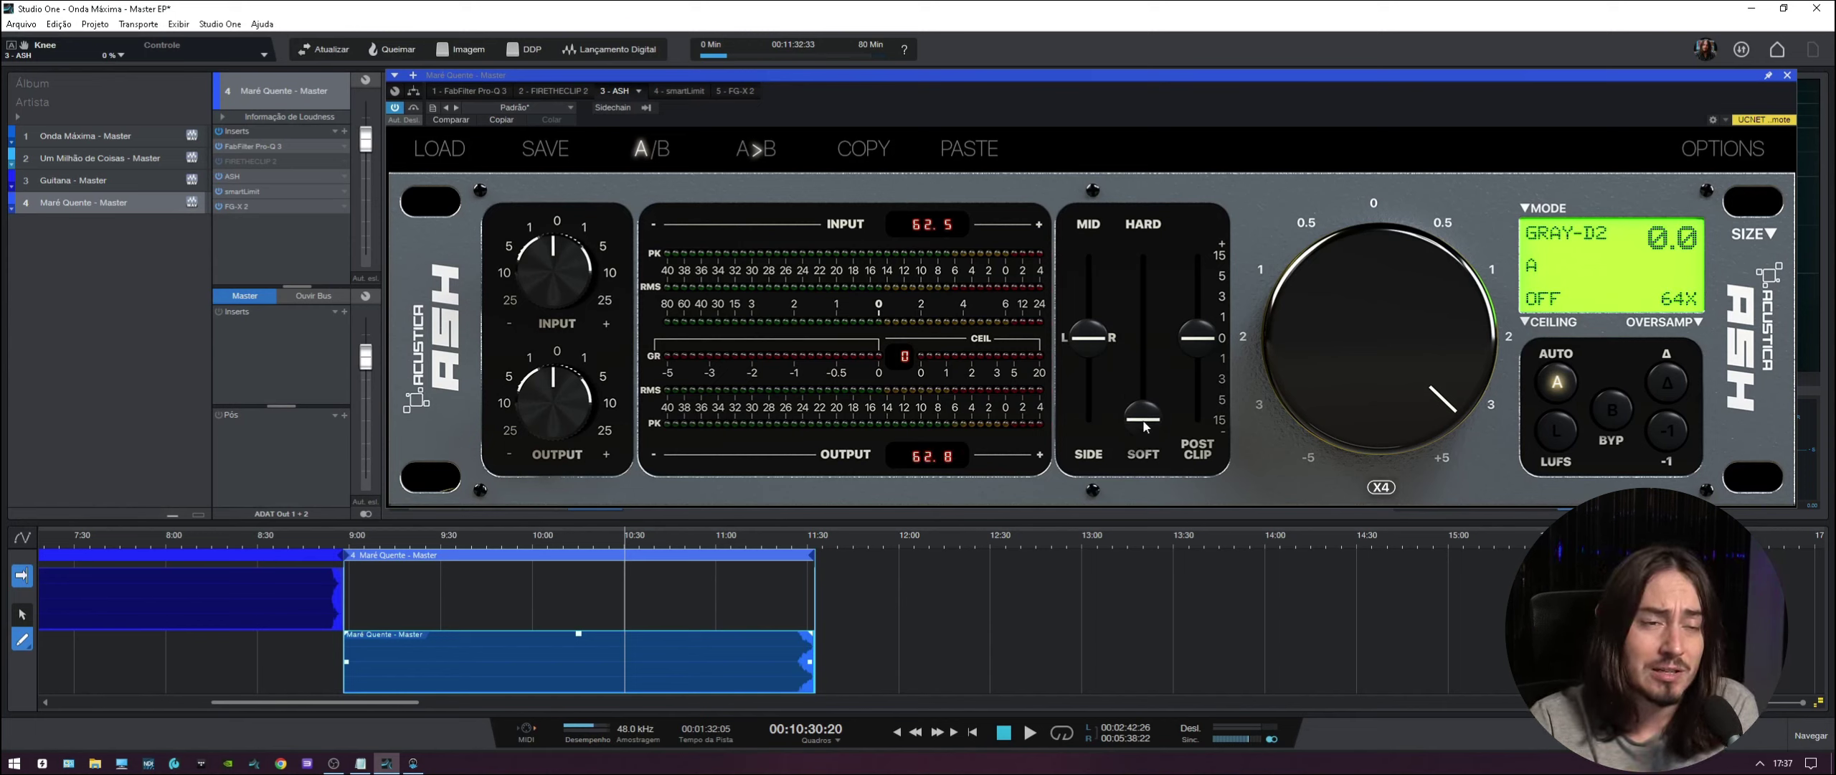
mouse_move(1144, 427)
mouse_down()
mouse_move(1144, 378)
mouse_move(1143, 423)
mouse_up()
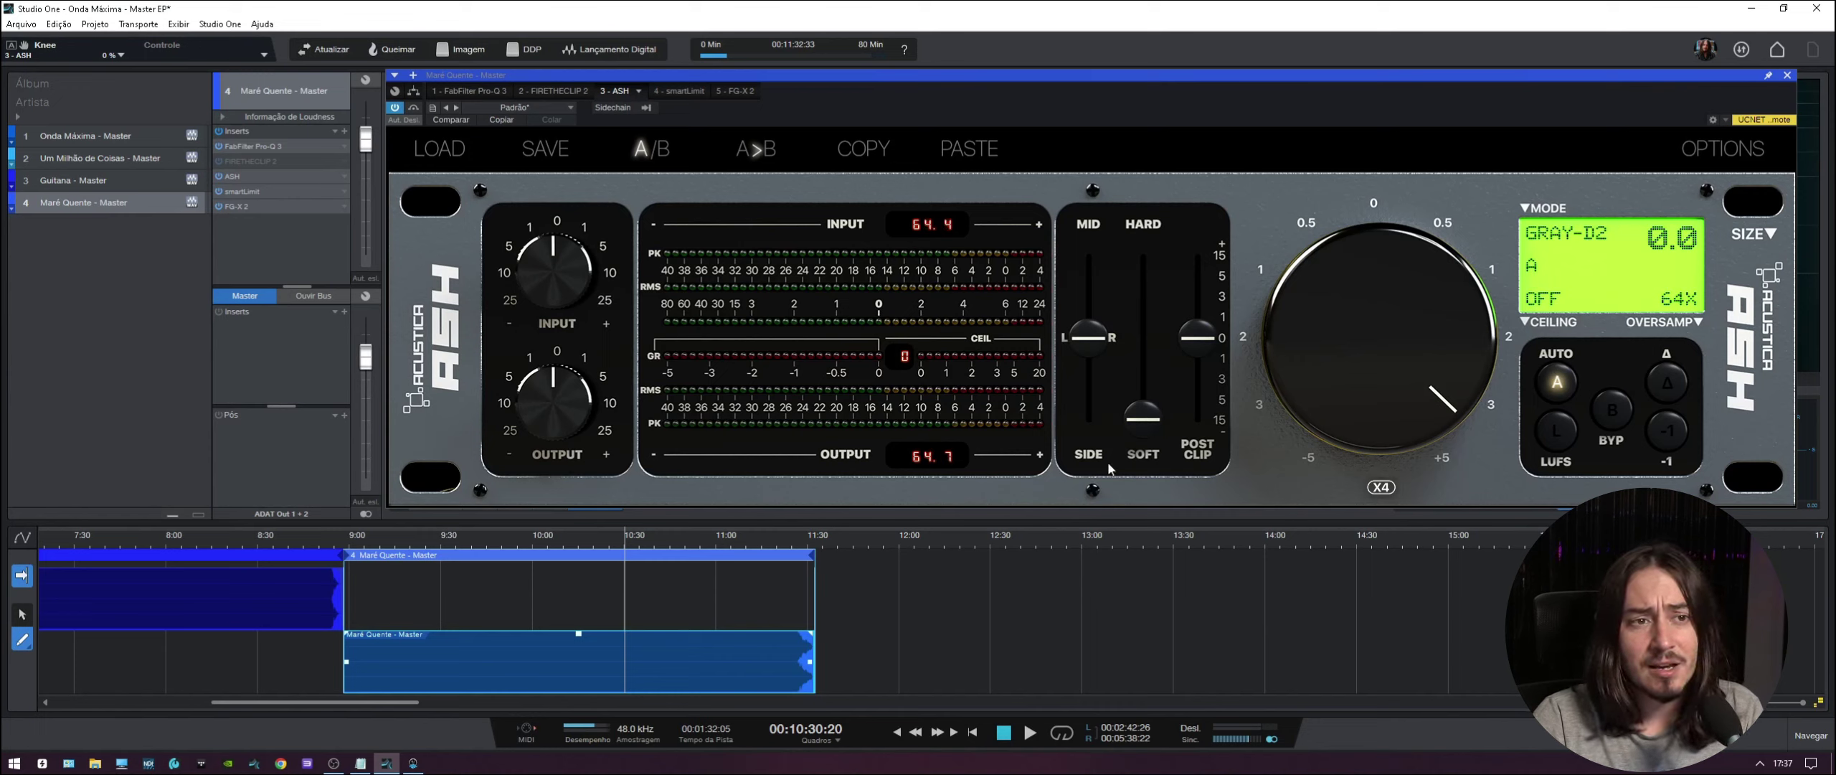
drag(1109, 468, 1113, 529)
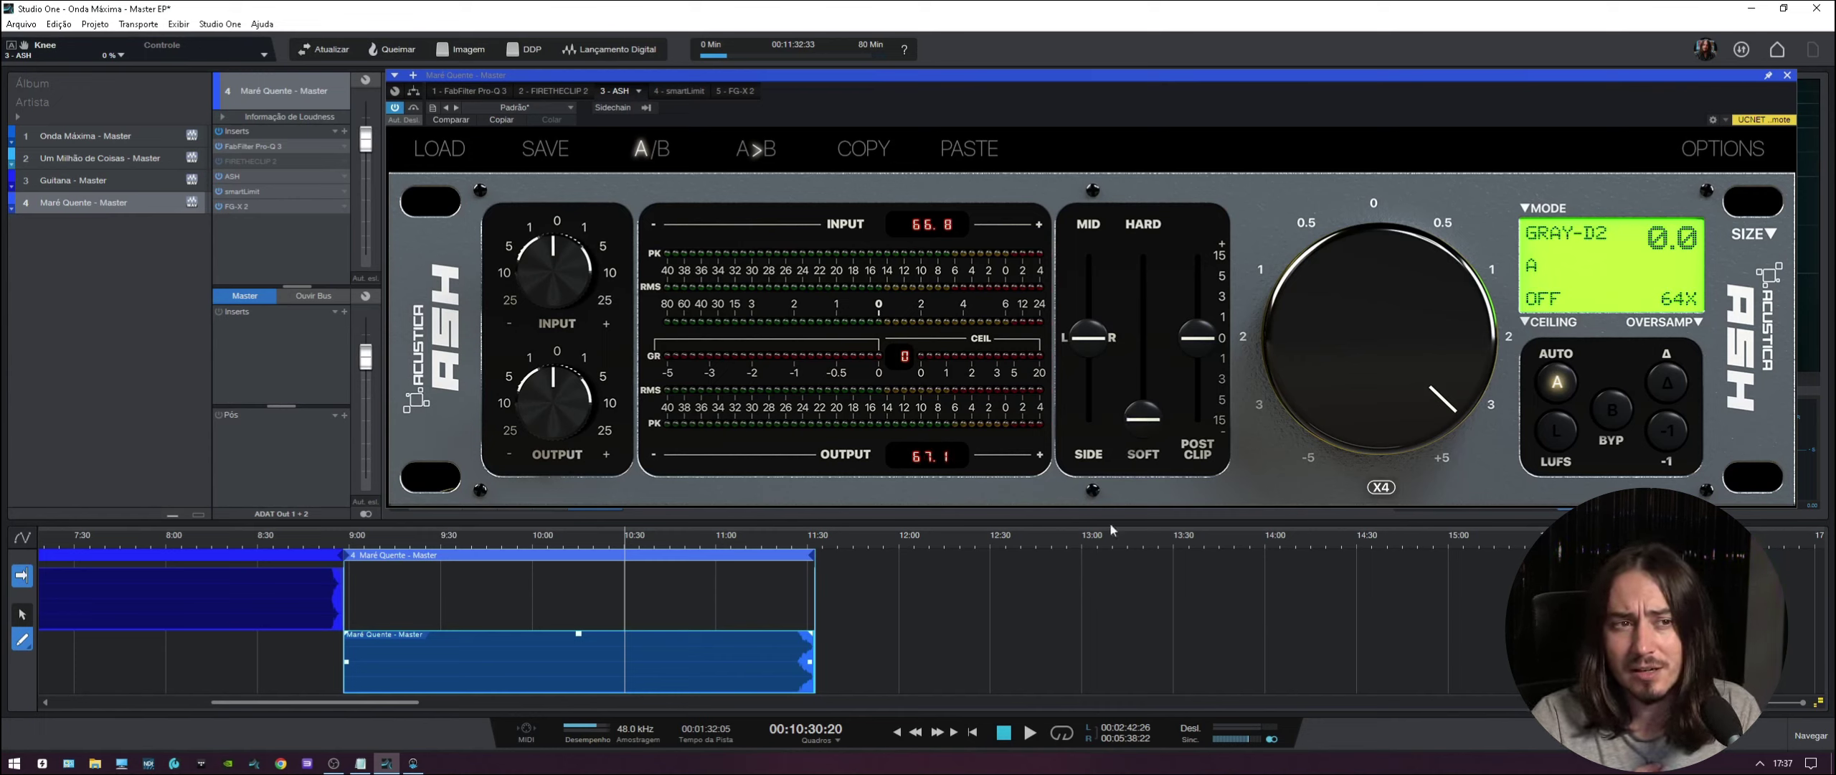
- Turn on the LUFS switch and set the ASH mode to Off
click(1556, 425)
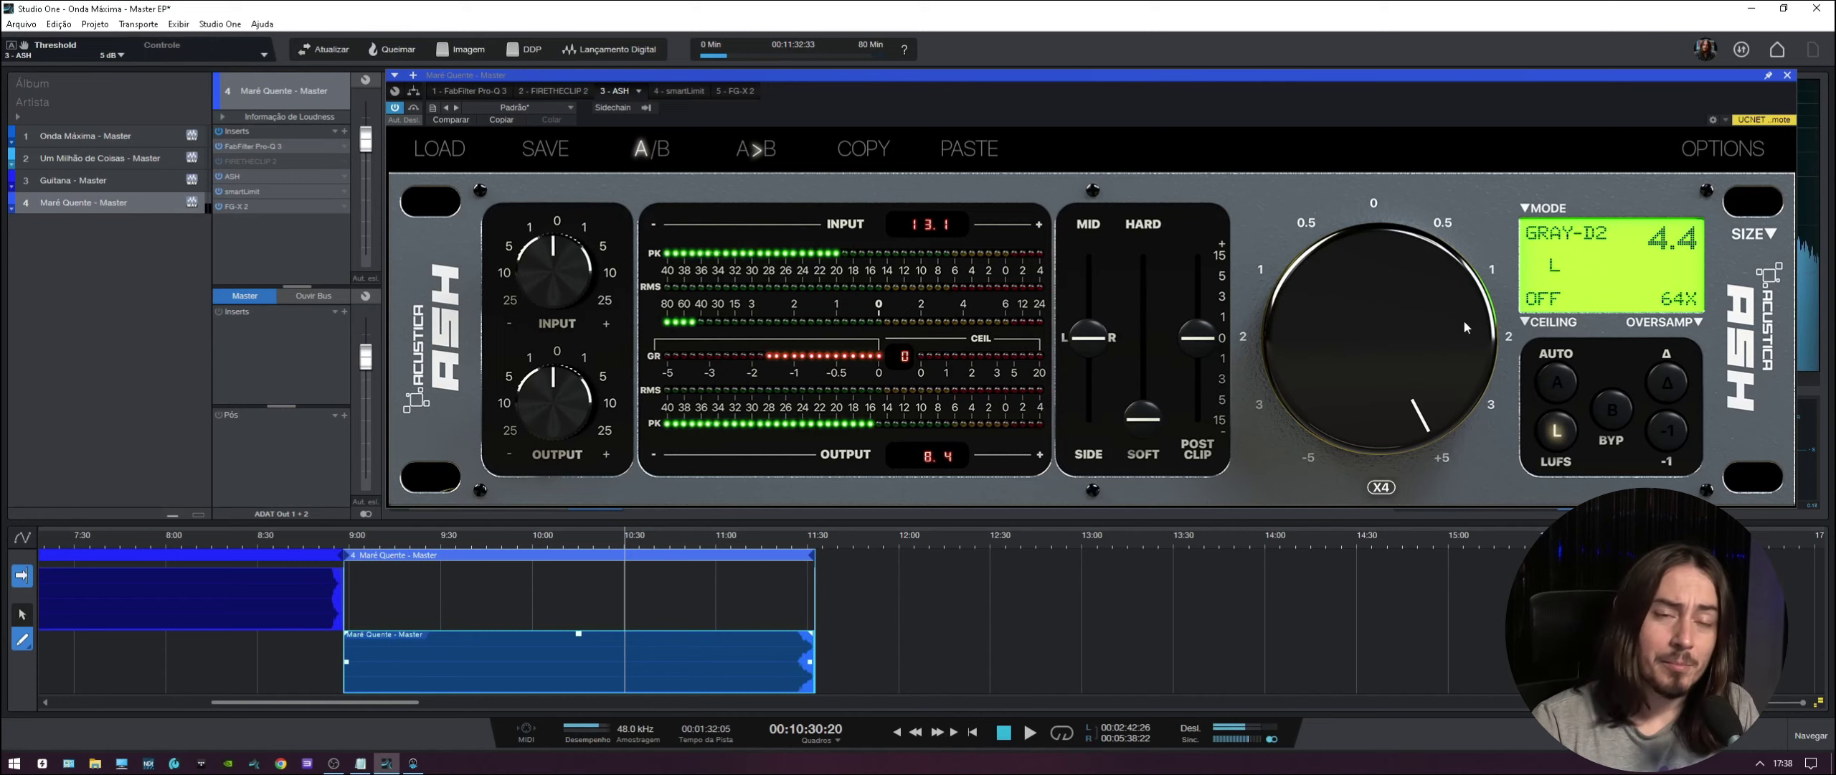
click(1545, 210)
click(1555, 309)
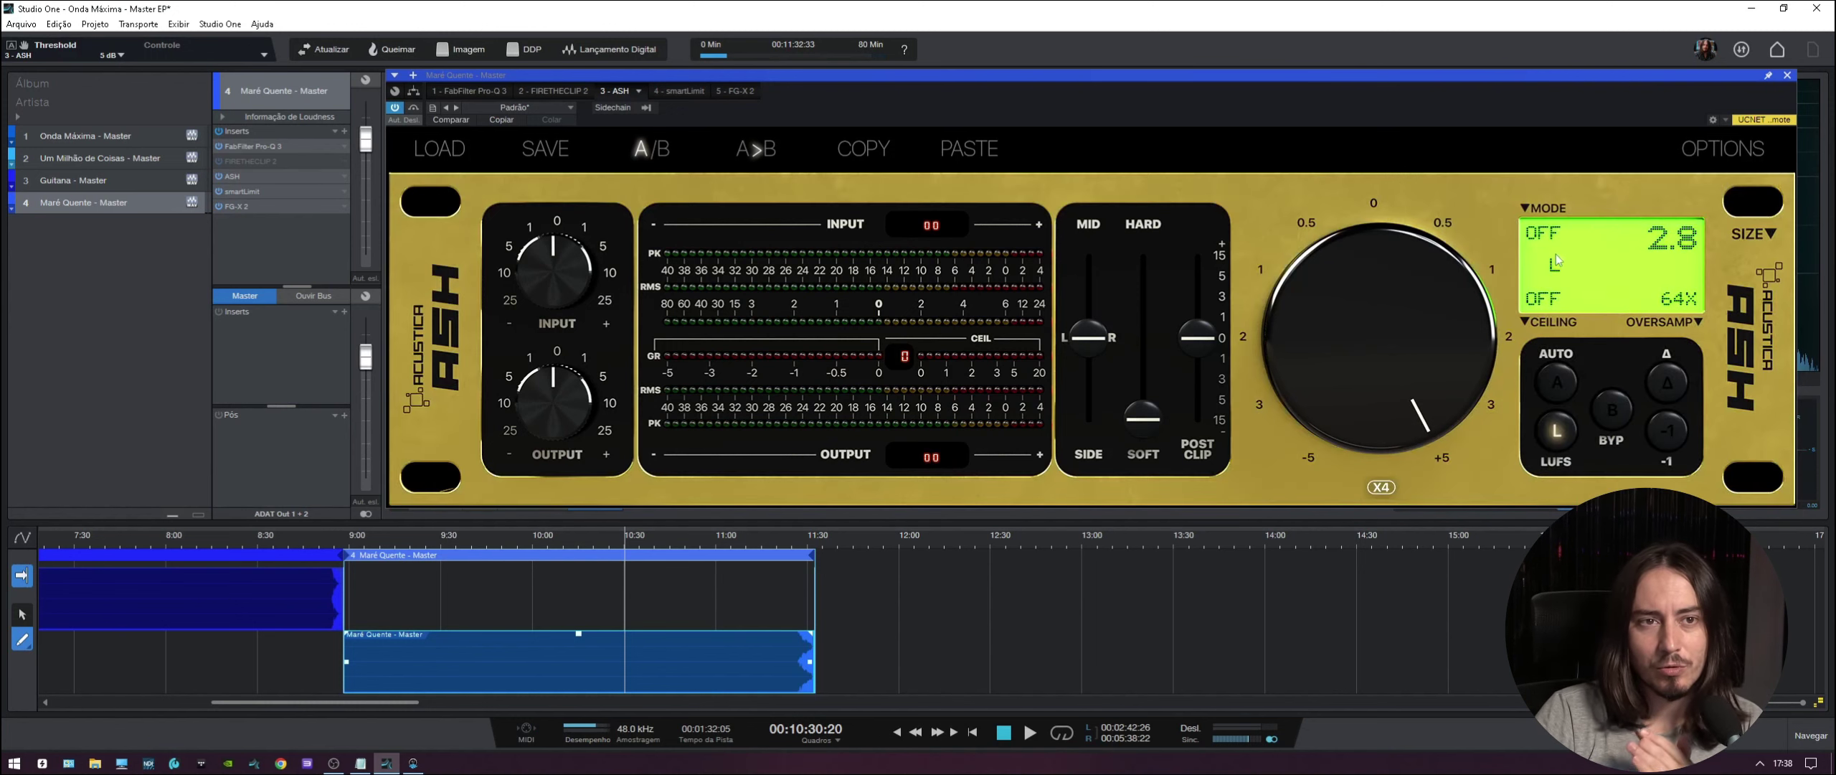
- Browse the available ASH modes and choose Onyx Ens
click(1526, 208)
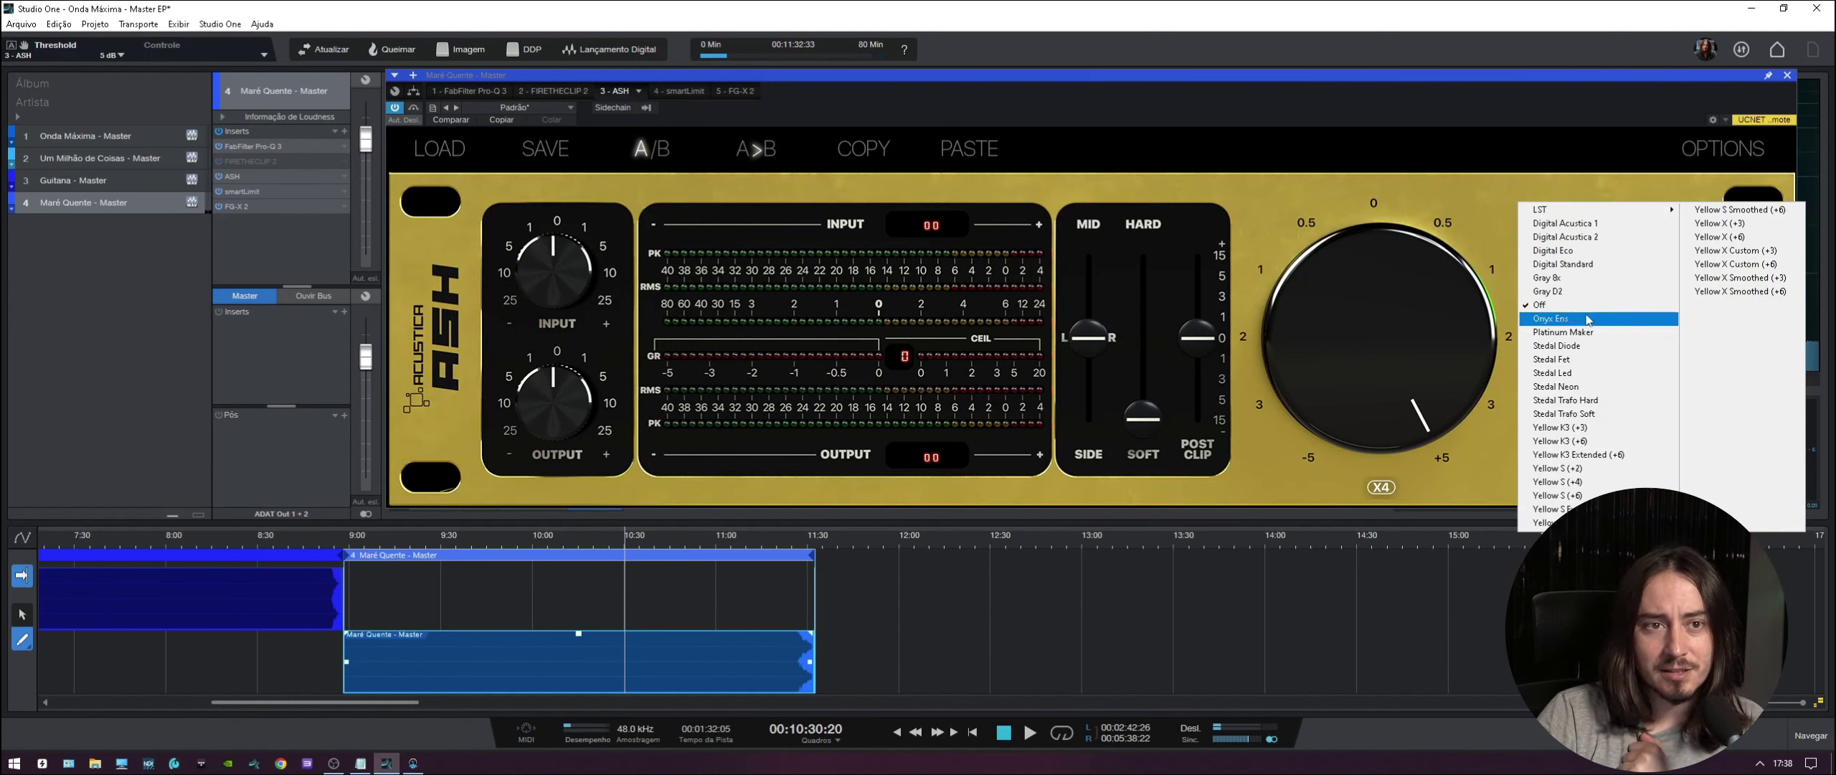
click(1463, 228)
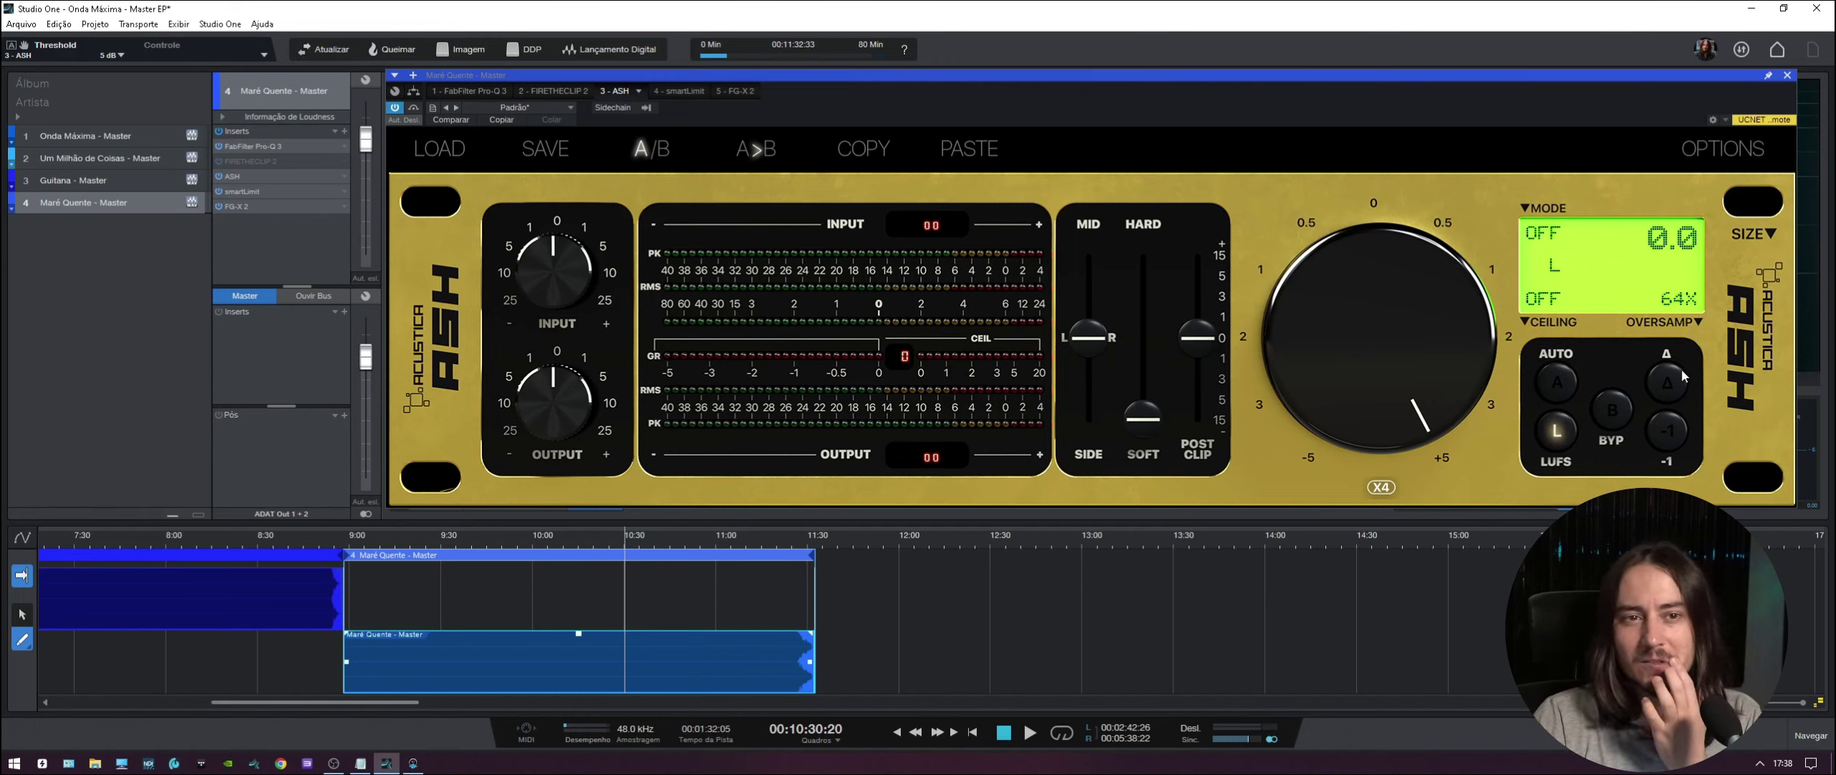
click(1537, 212)
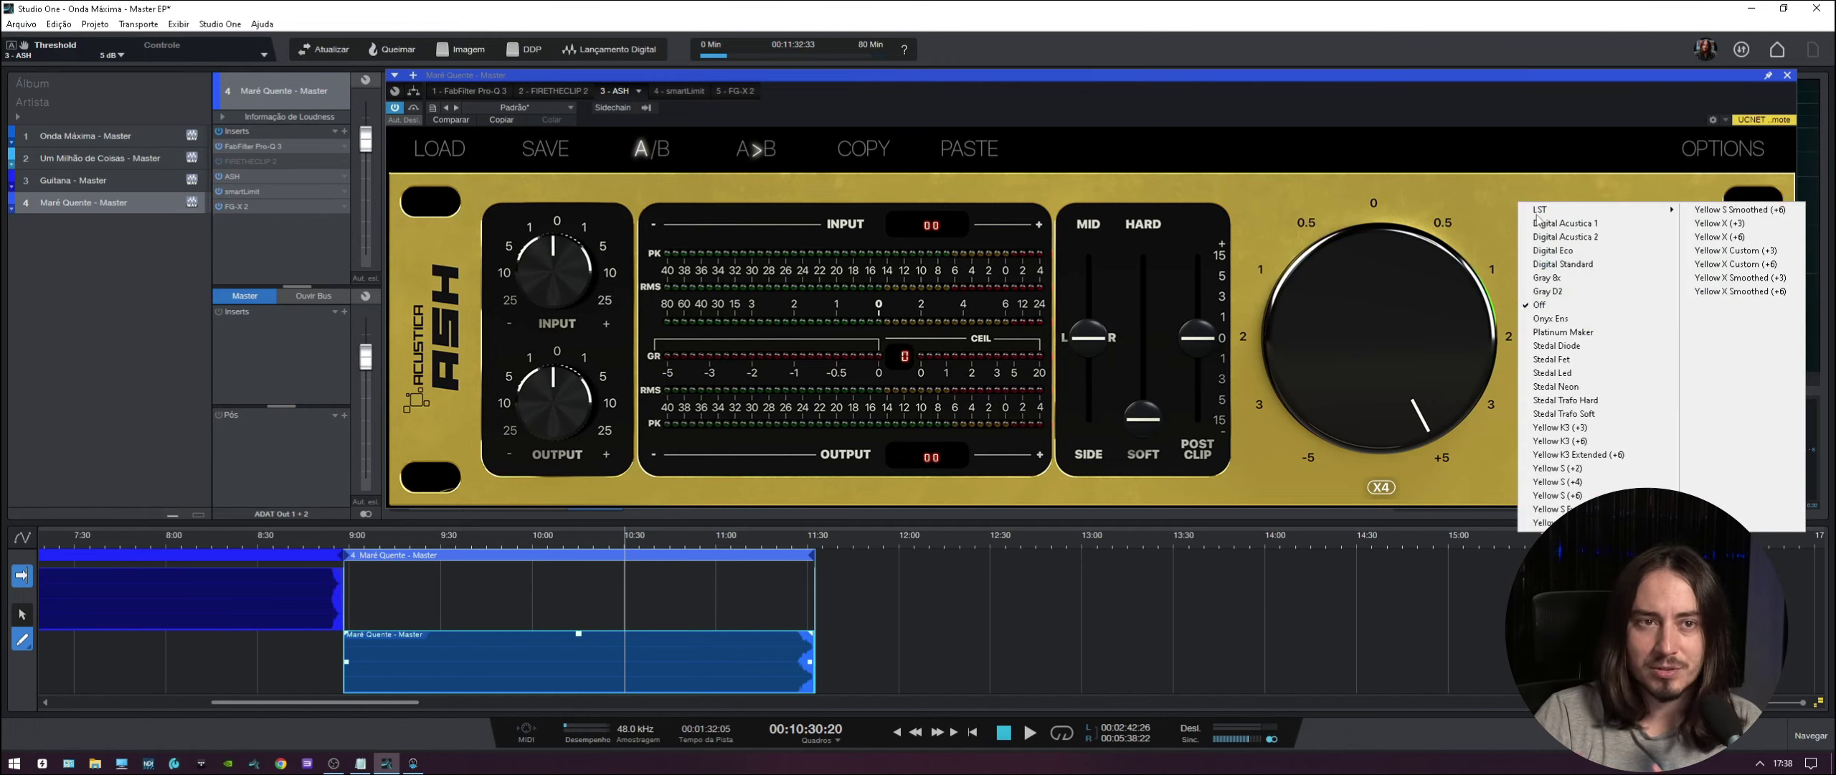
click(1612, 329)
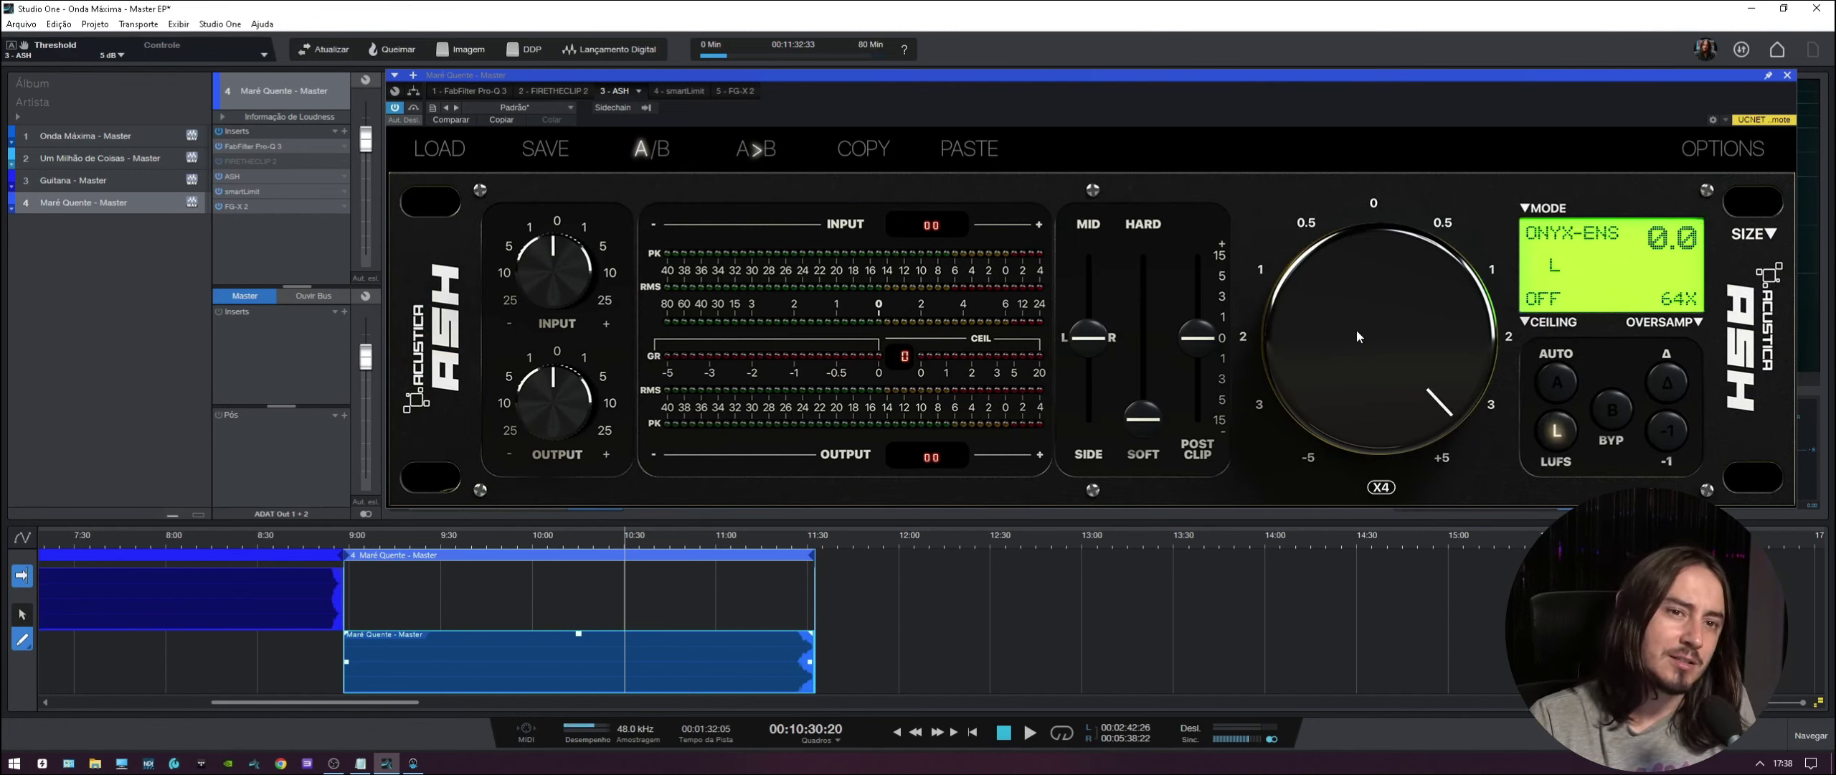
- Nudge the threshold up slightly and audition the master in Onyx Ens mode, stopping playback at the end
drag(1380, 342, 1383, 352)
key(space)
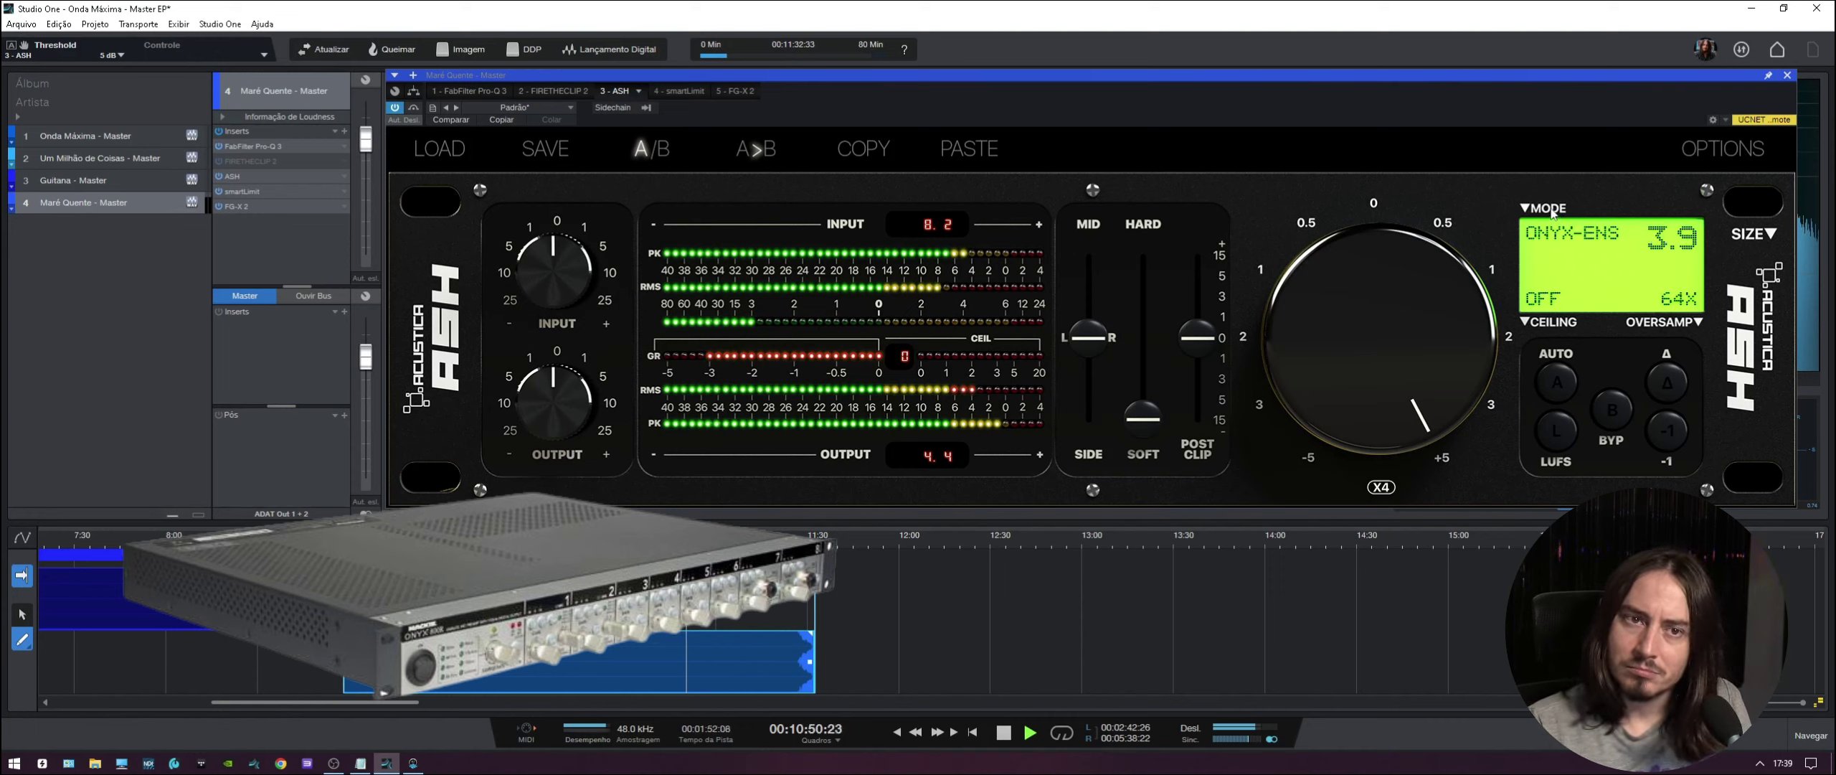
key(space)
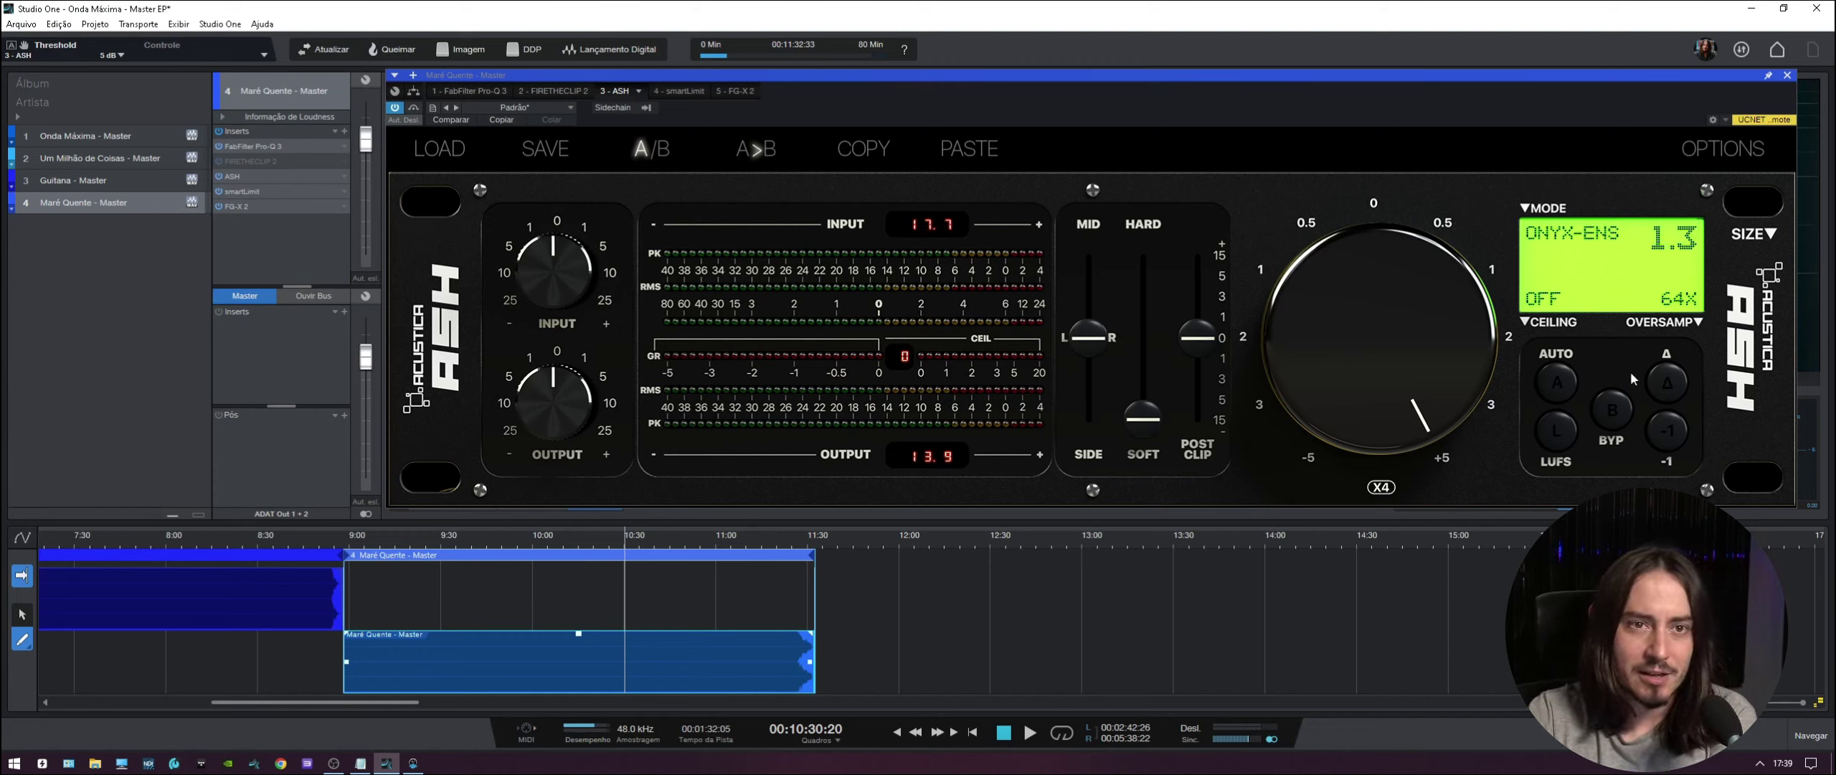
- Set the ASH mode to Yellow K3 (+3) and the oversampling to 32X
click(1576, 208)
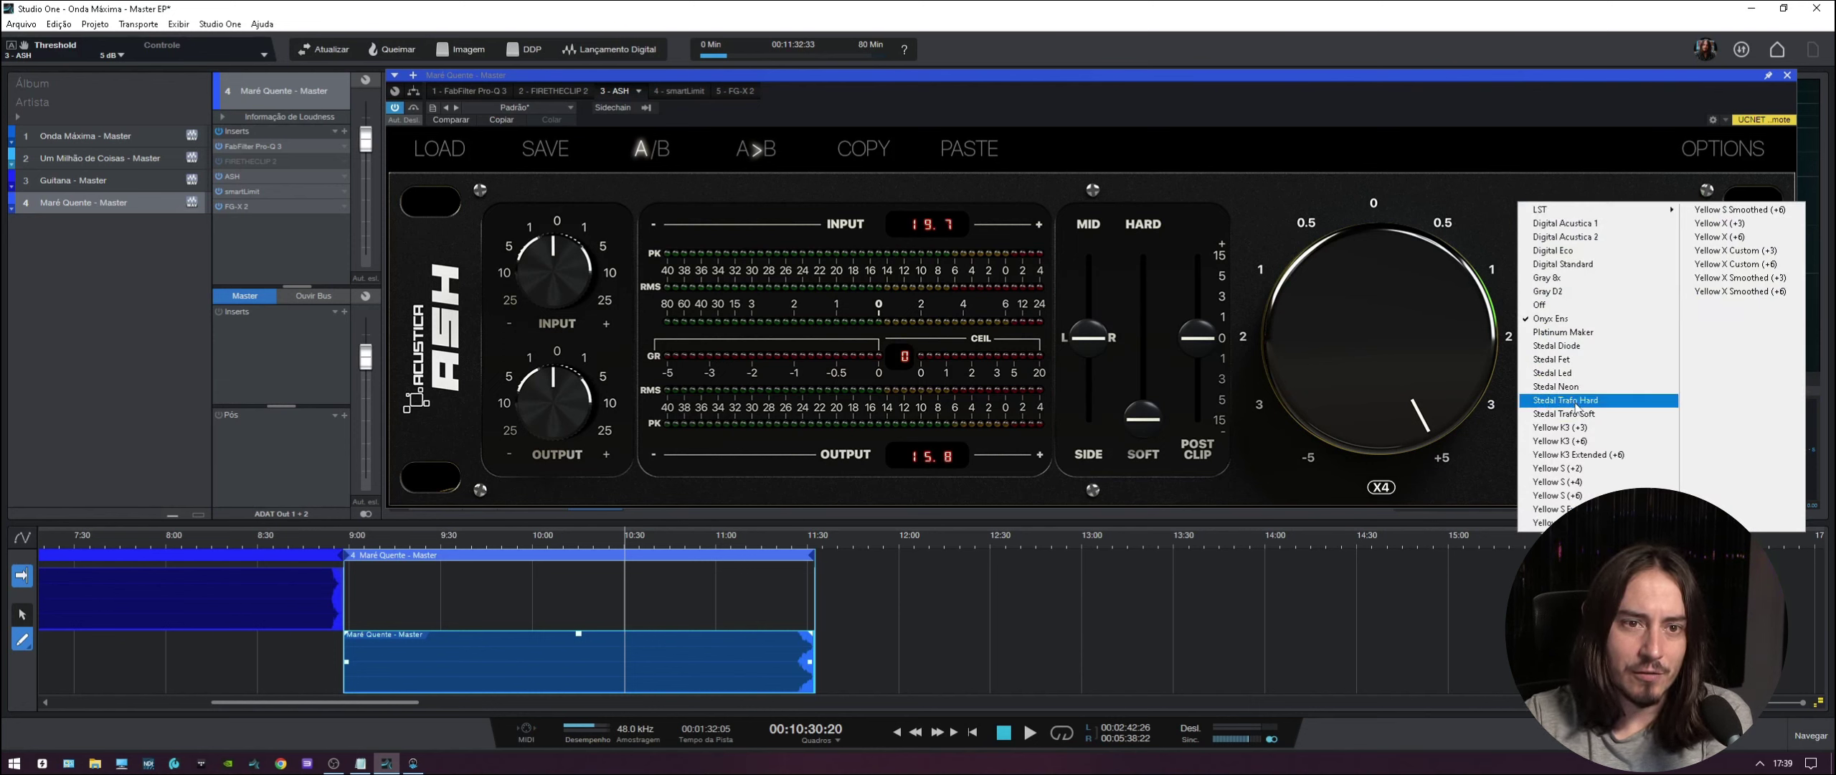
click(1563, 427)
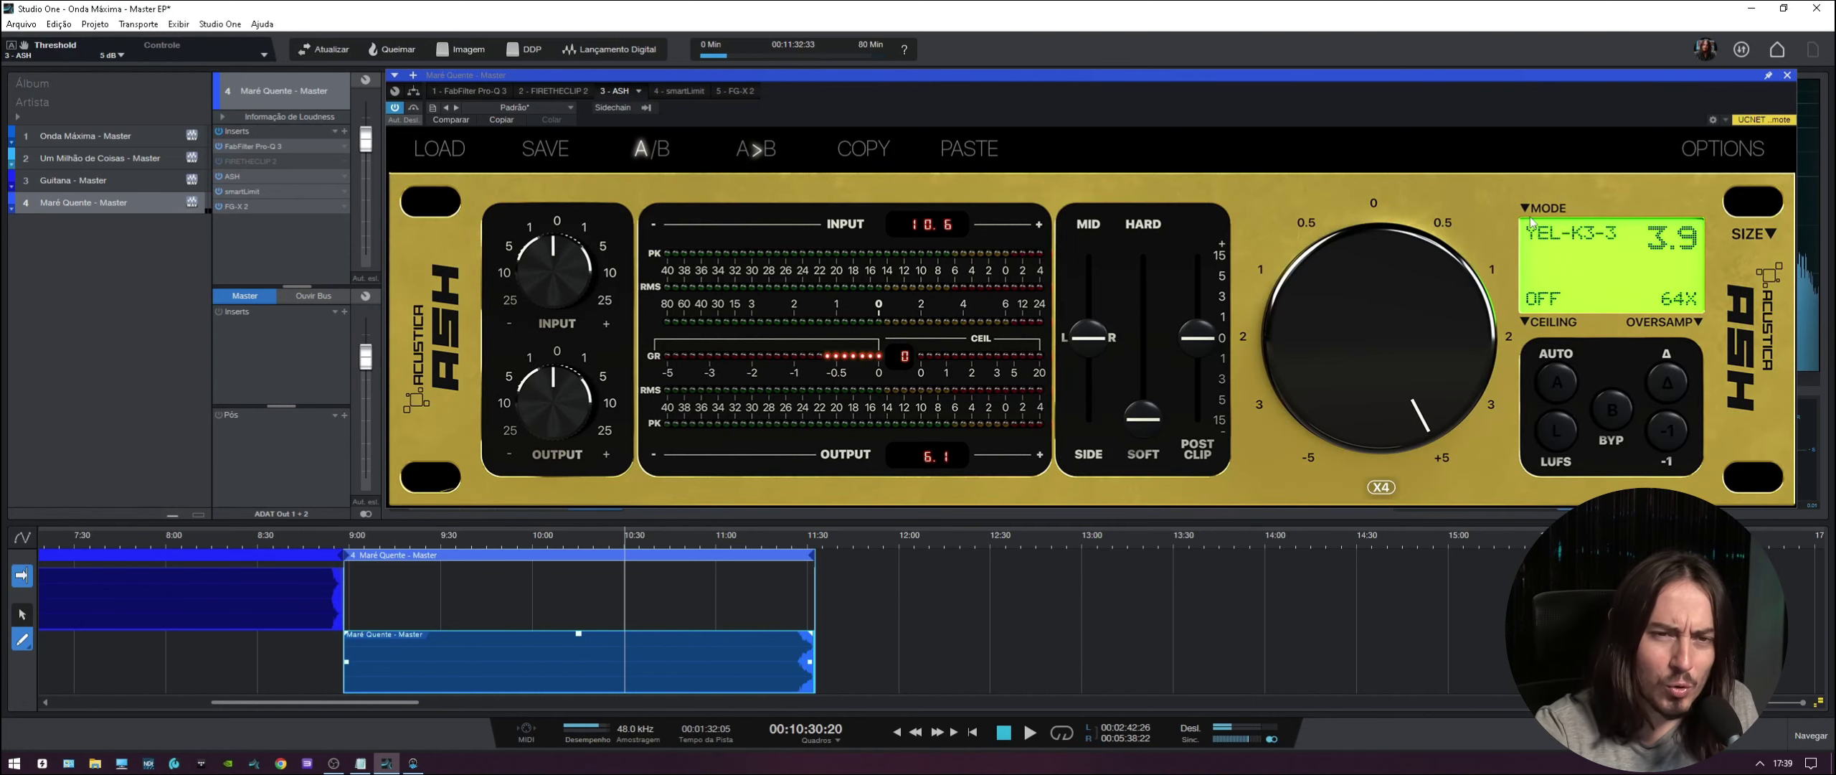
click(1694, 341)
click(1701, 309)
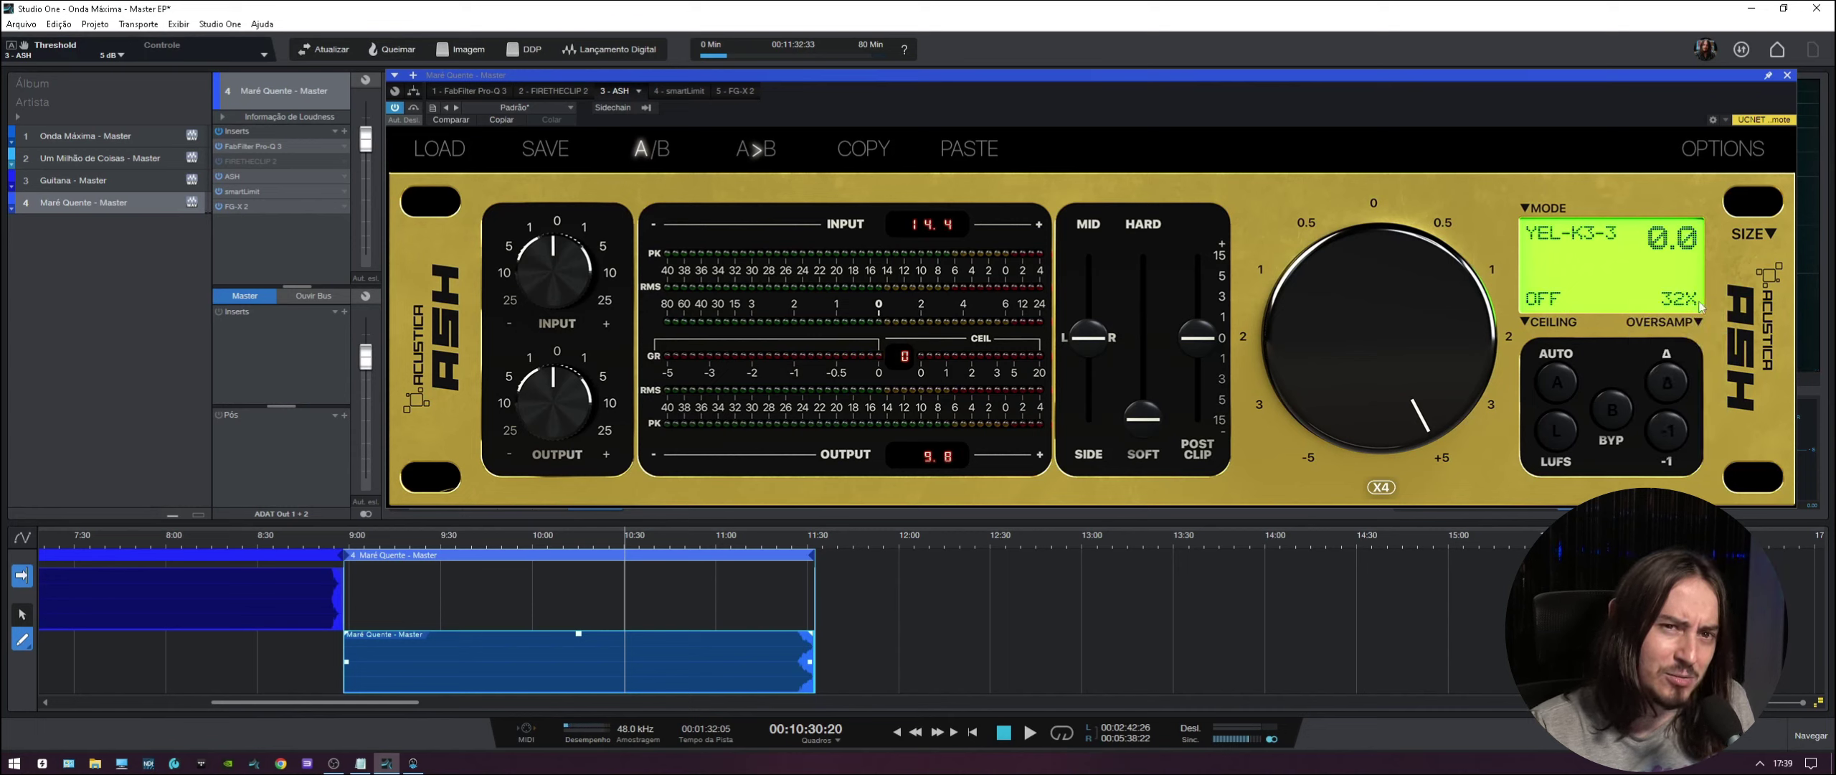
- Play the master in Yellow K3 (+3) and switch to Onyx Ens during playback for comparison
key(space)
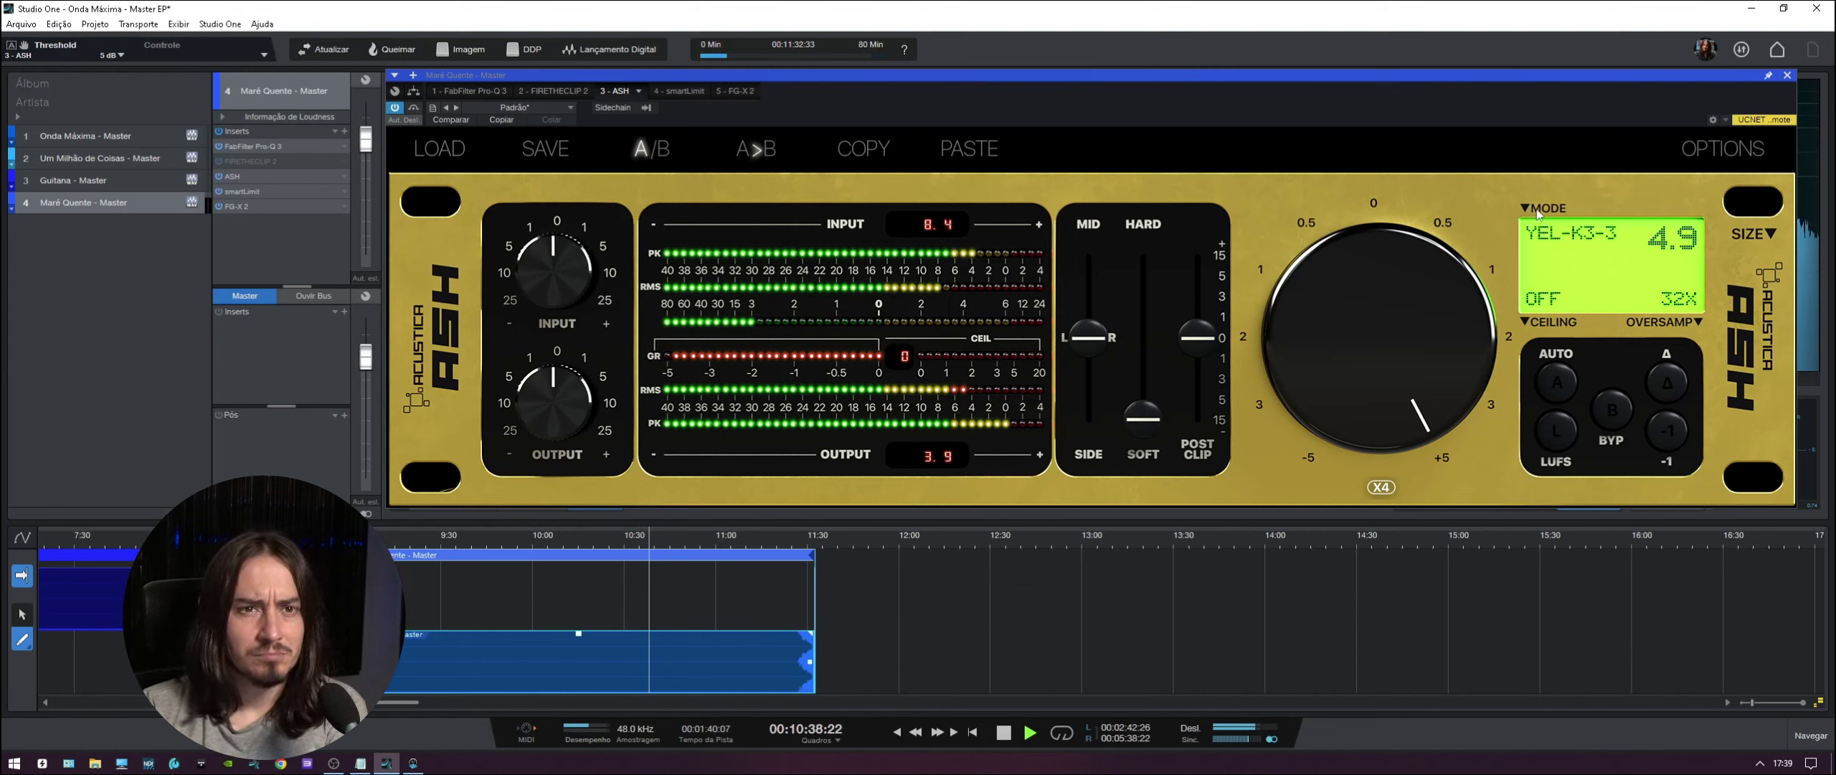
click(1537, 212)
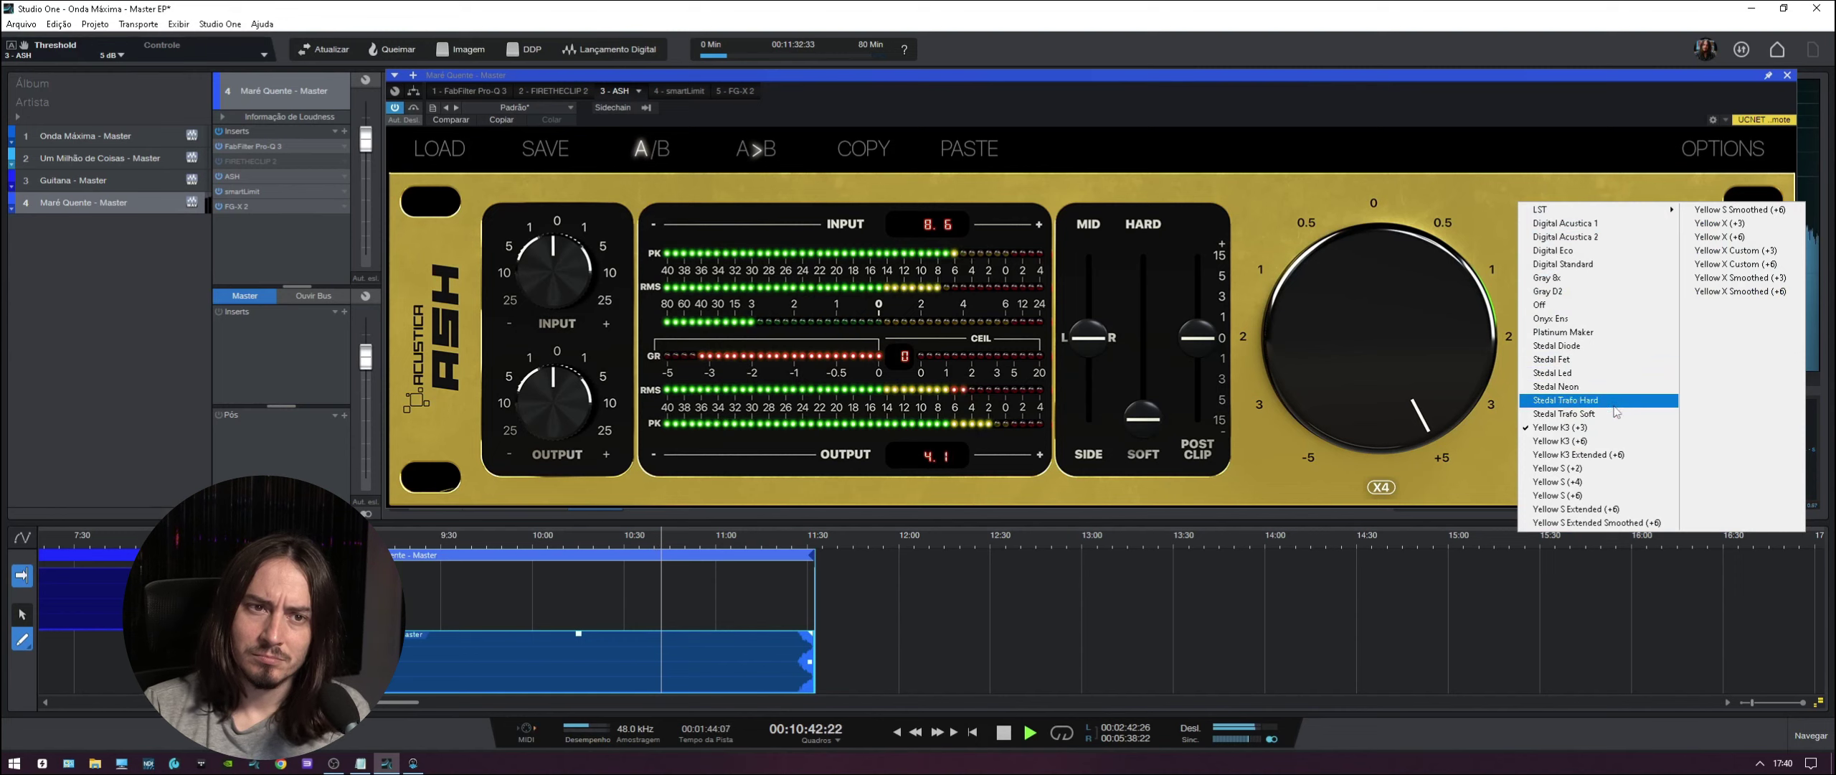
click(1593, 319)
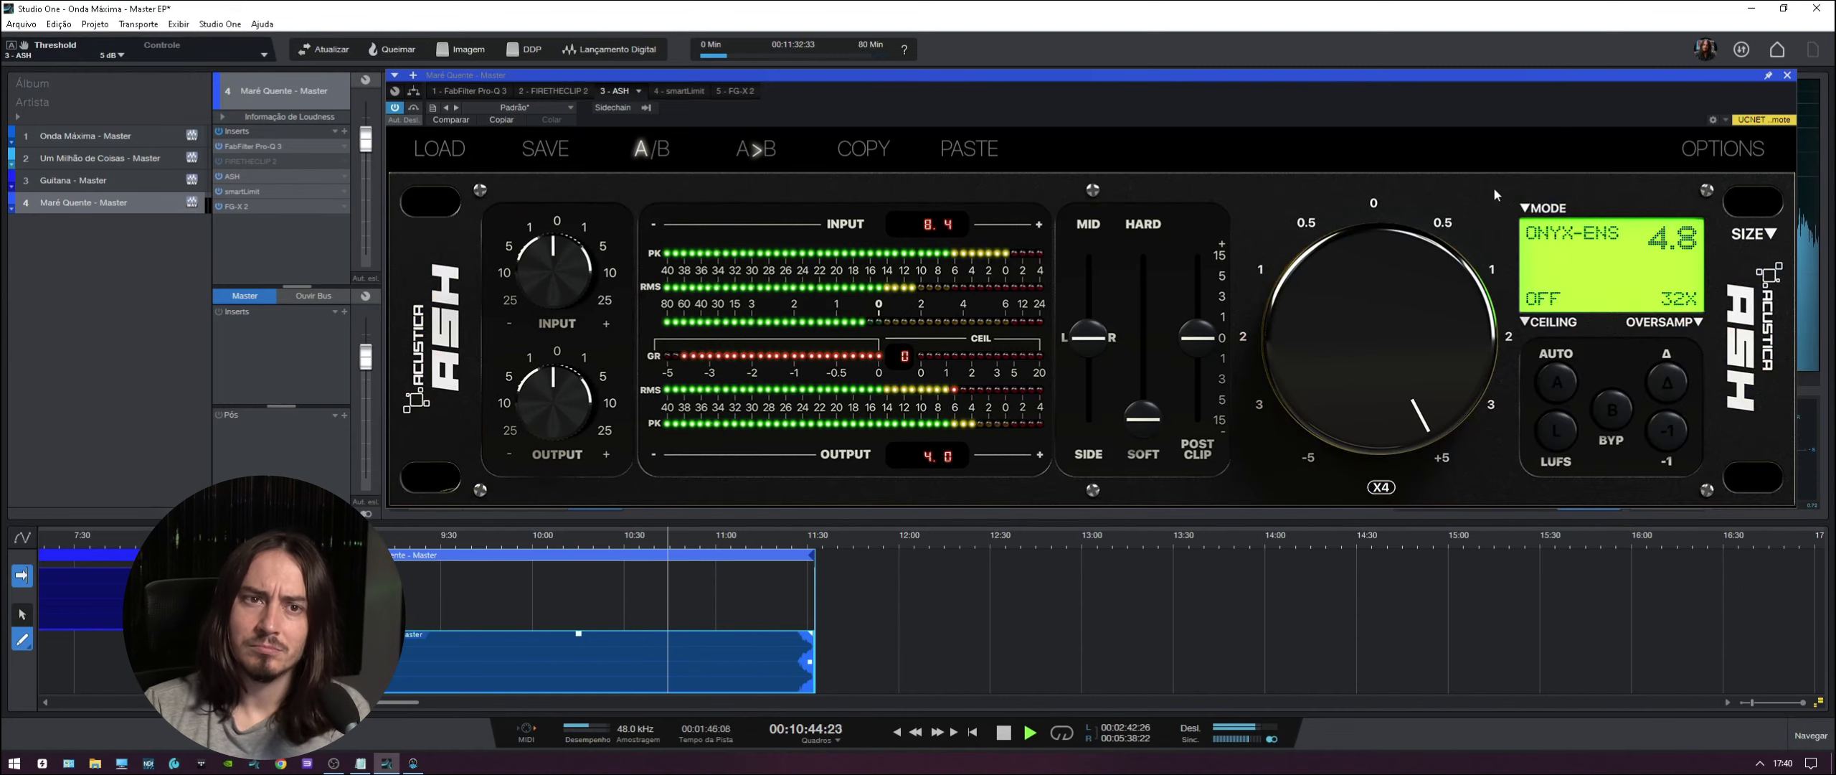
- Change the ASH mode to Gray D2, listen to the result and stop playback
click(1536, 210)
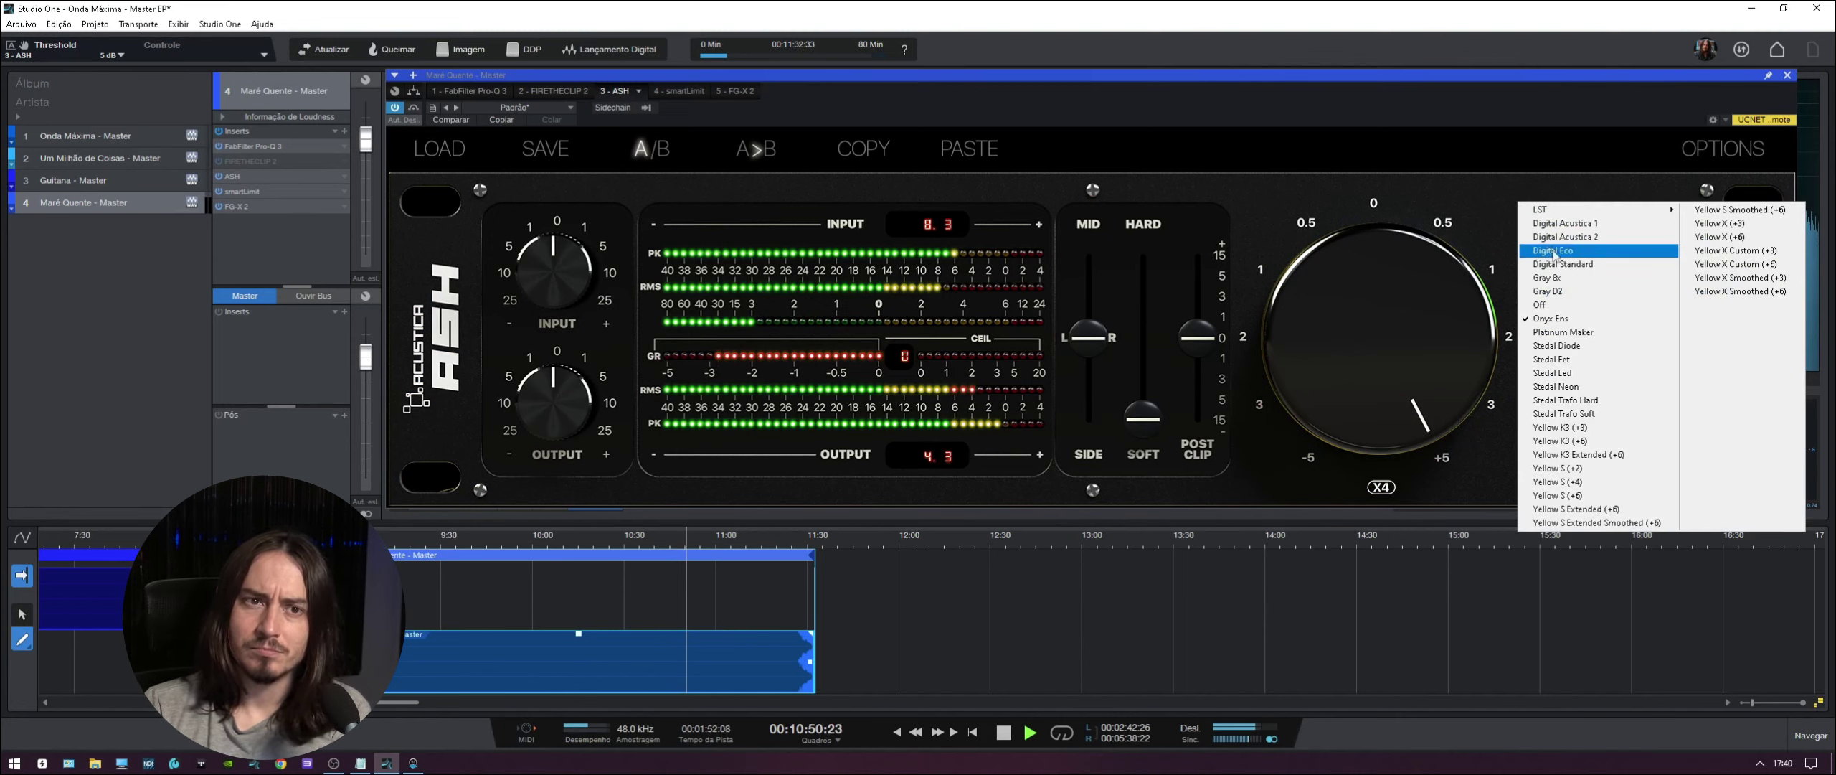
click(1571, 294)
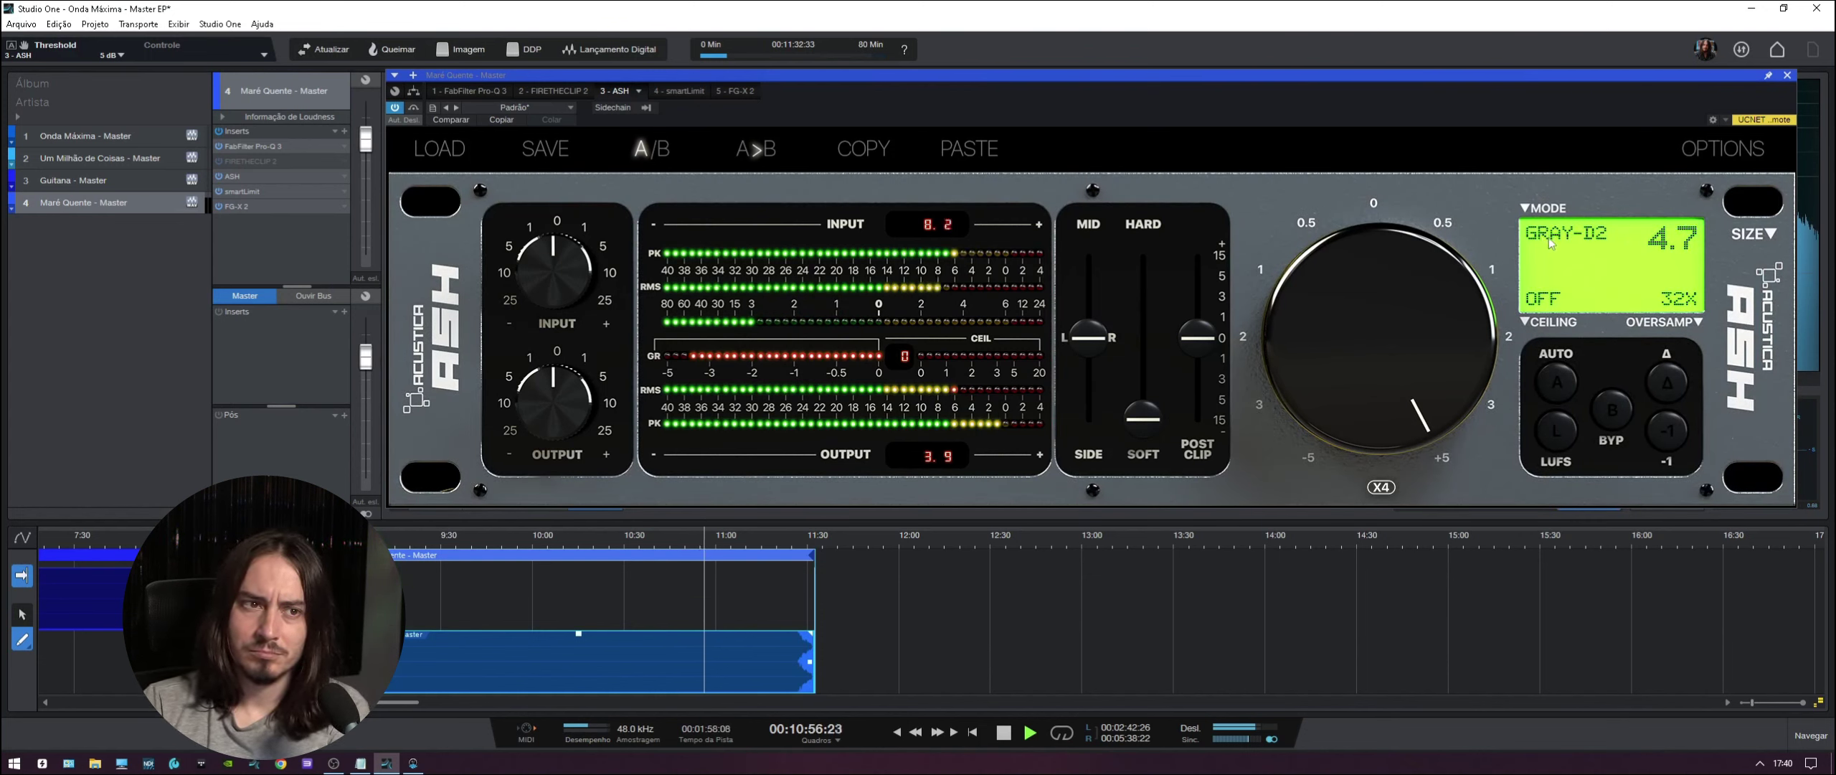
key(space)
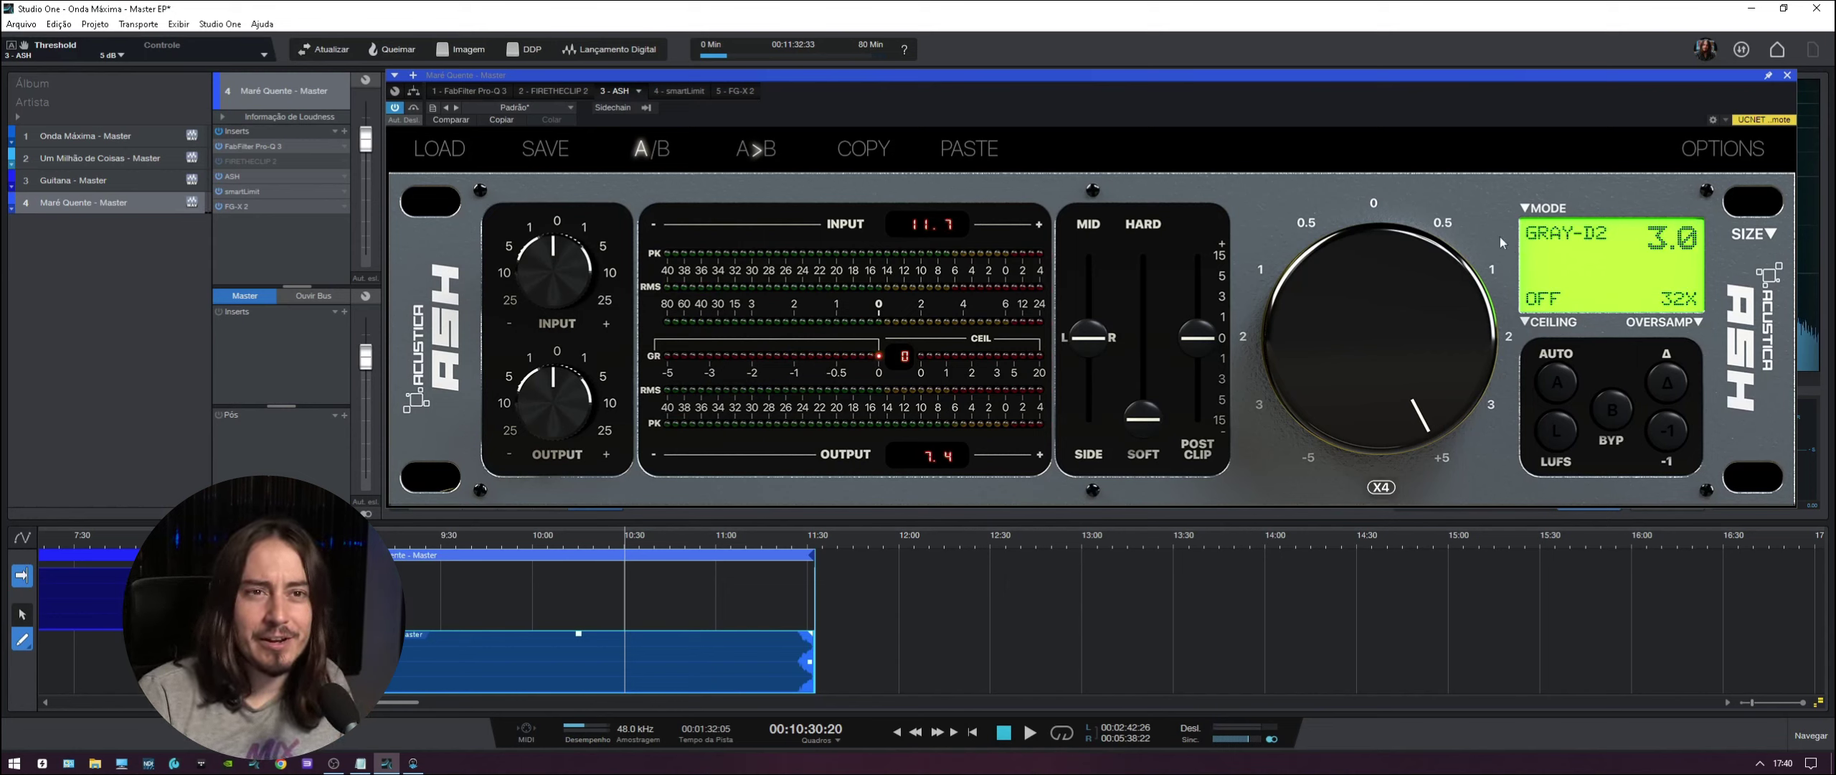
- Set the ASH mode to Platinum Maker and lower the threshold to about 3.6 dB during playback
click(1532, 208)
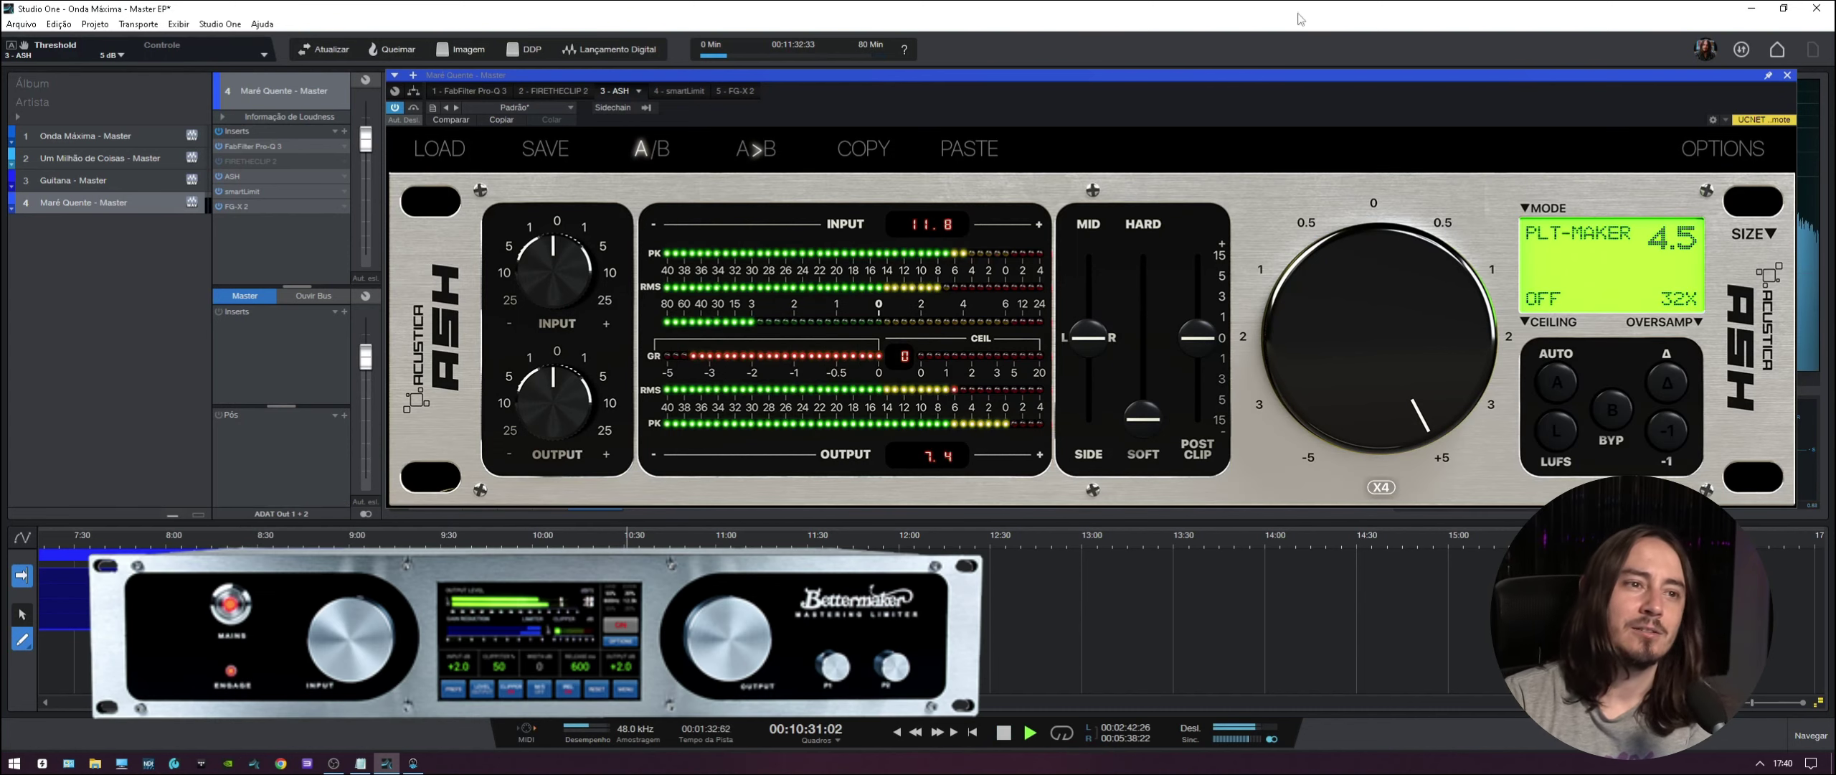
click(1532, 208)
click(1419, 307)
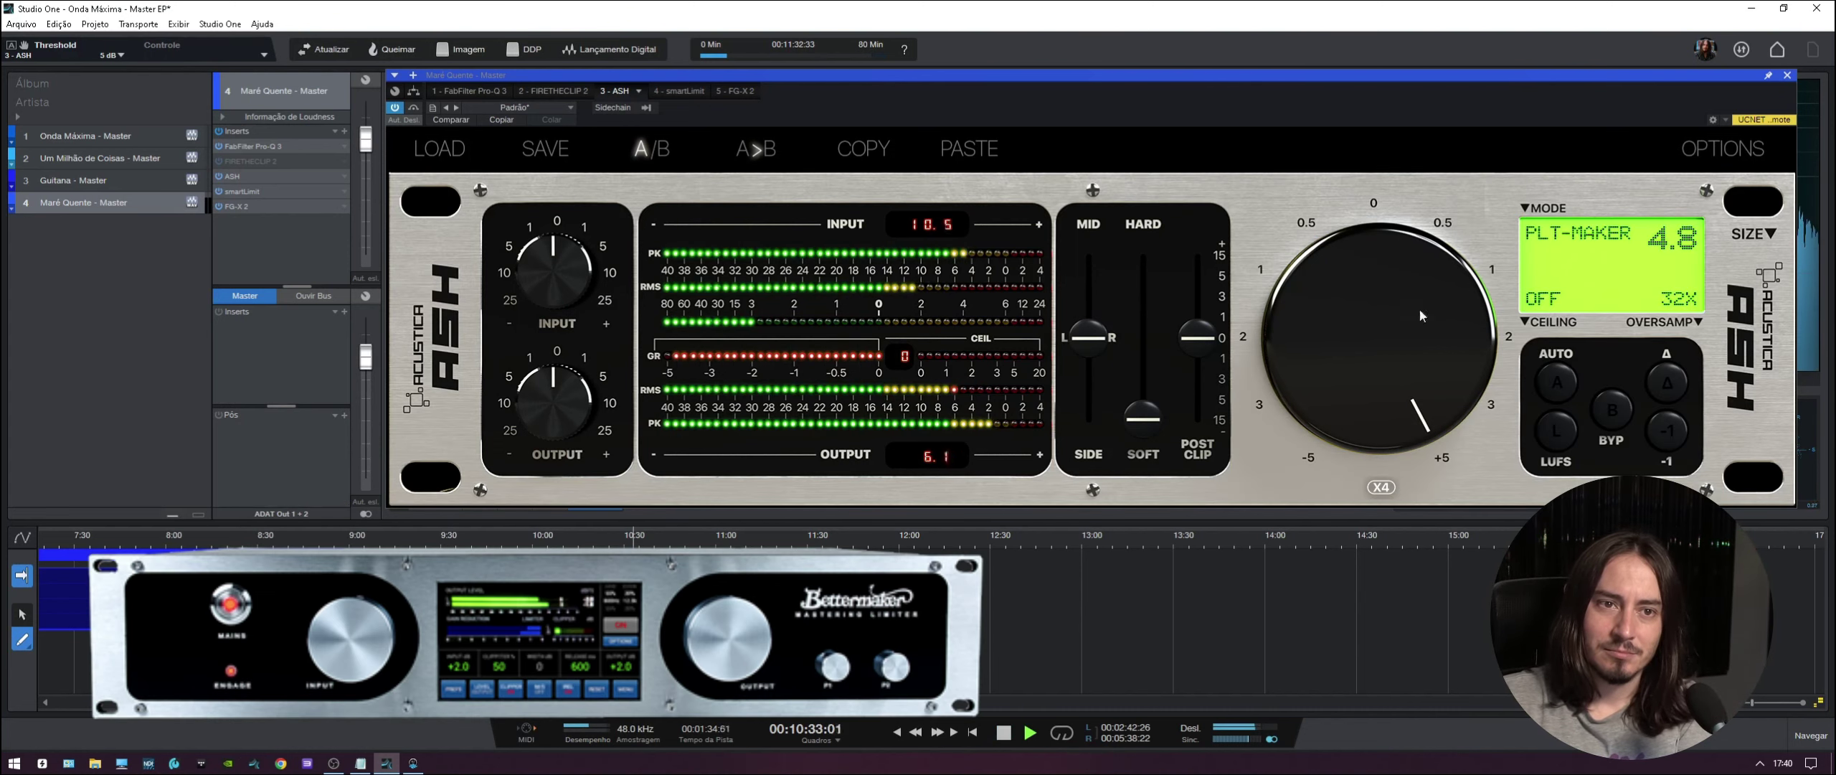
scroll(1400, 333, down, 7)
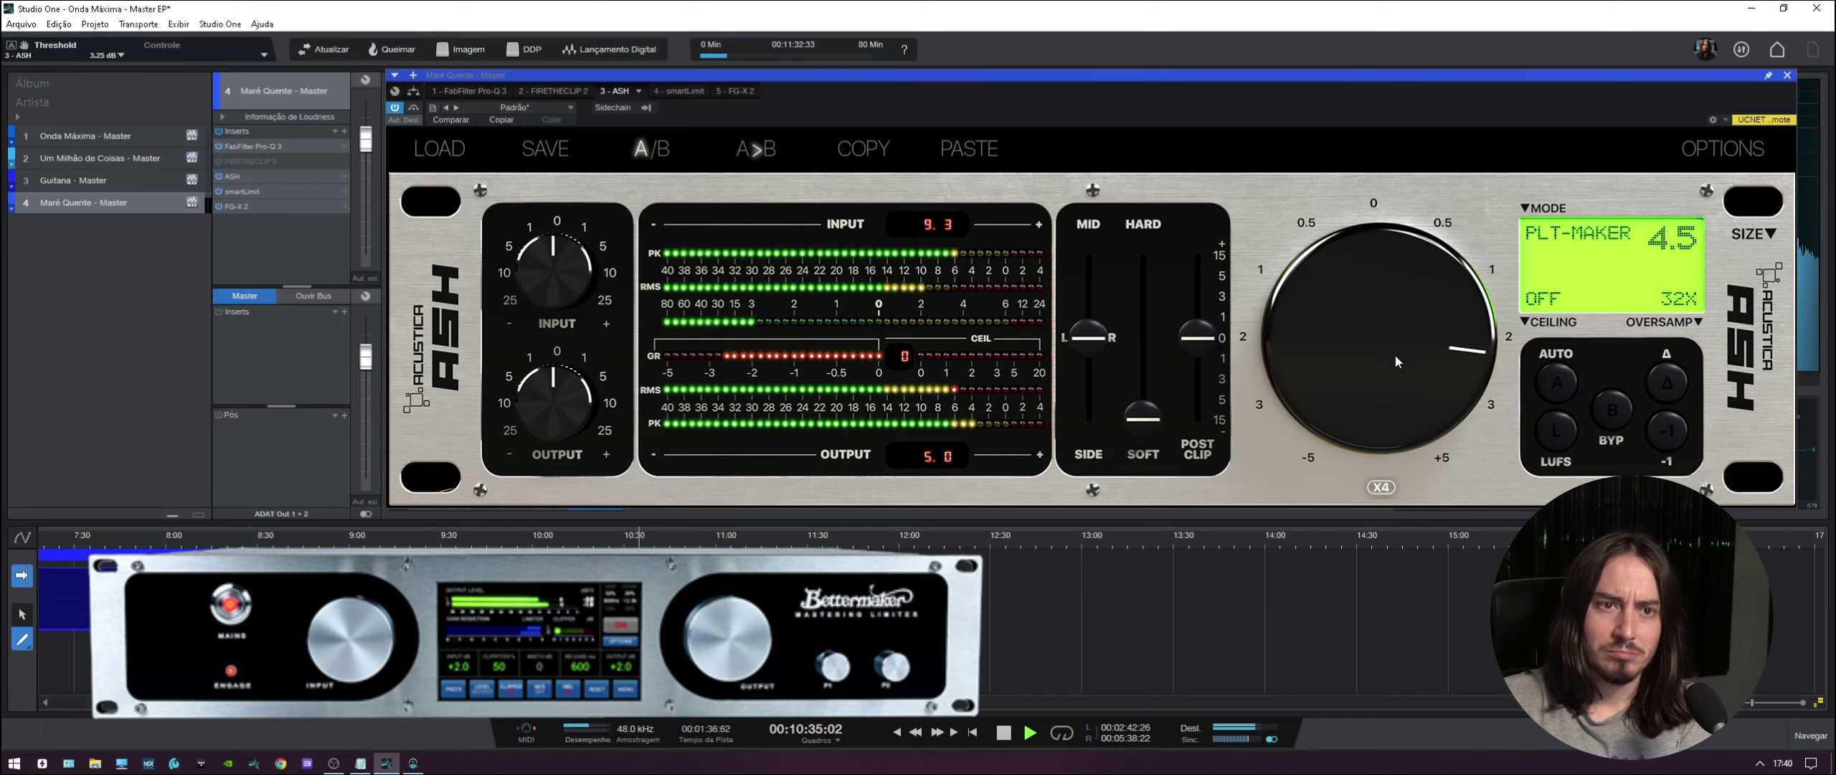
scroll(1395, 350, down, 6)
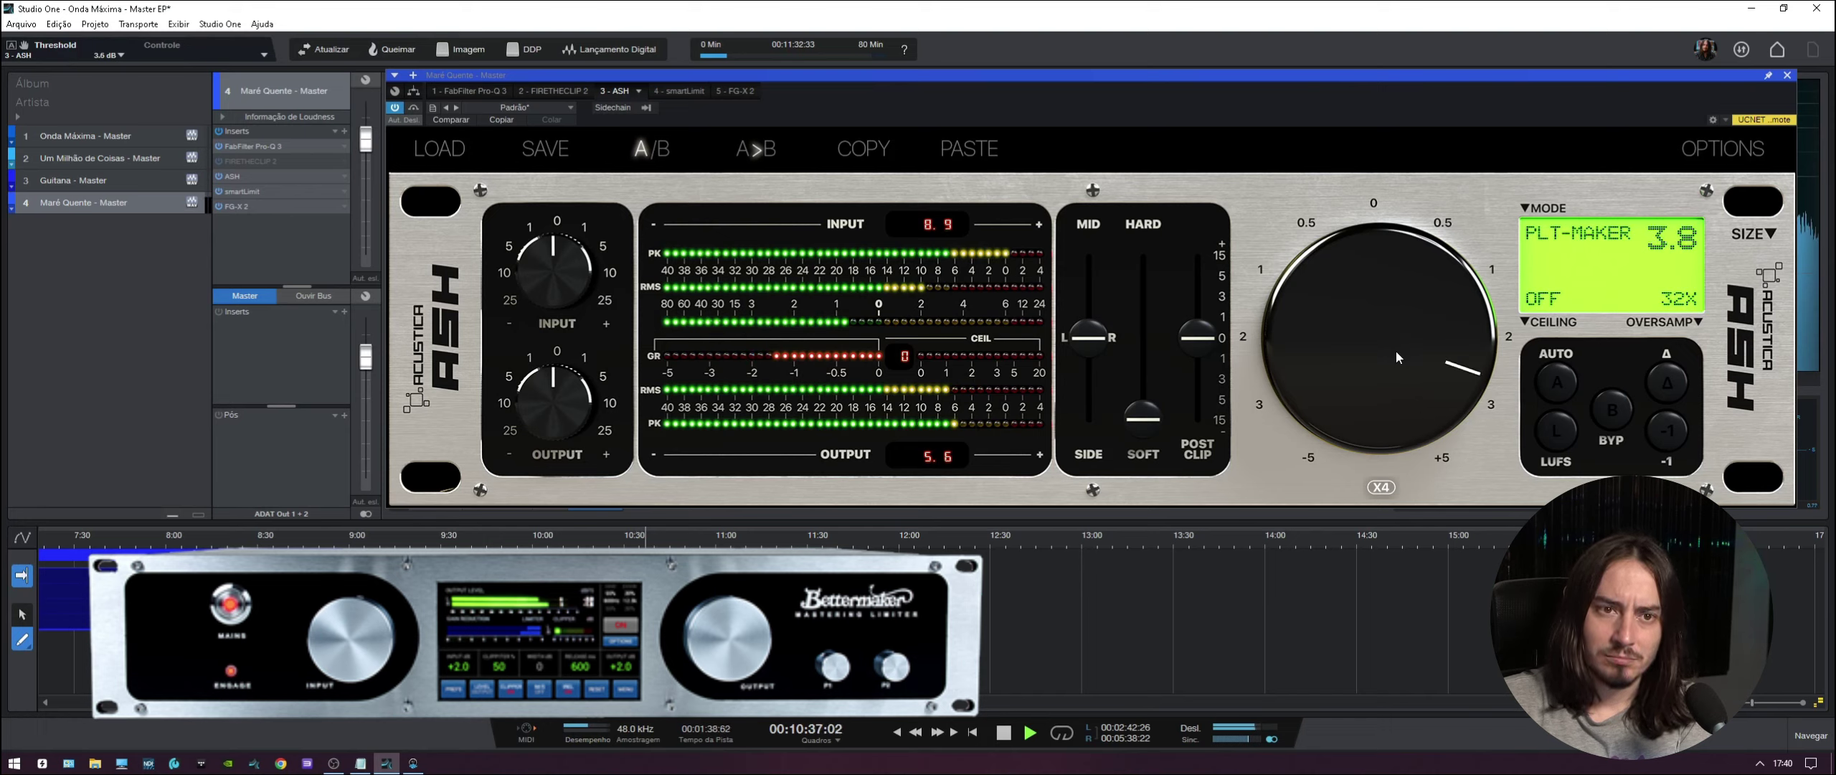
- Raise the threshold to about 4.6 dB while listening to Platinum Maker
scroll(1403, 350, down, 1)
scroll(1404, 345, up, 11)
scroll(1404, 344, down, 2)
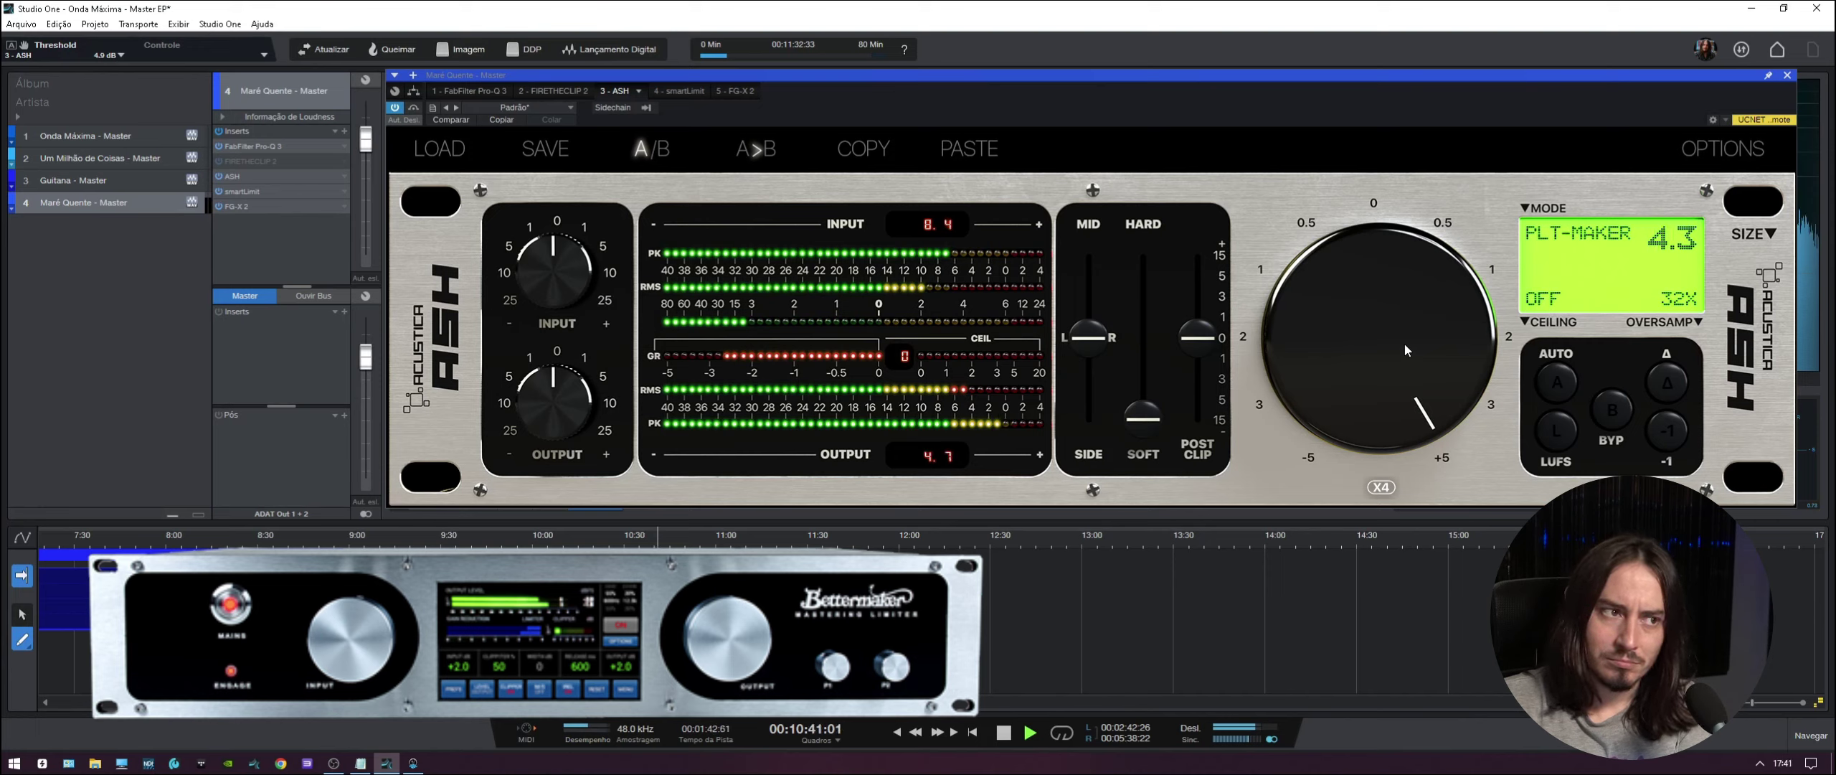
scroll(1404, 344, up, 5)
scroll(1404, 344, down, 2)
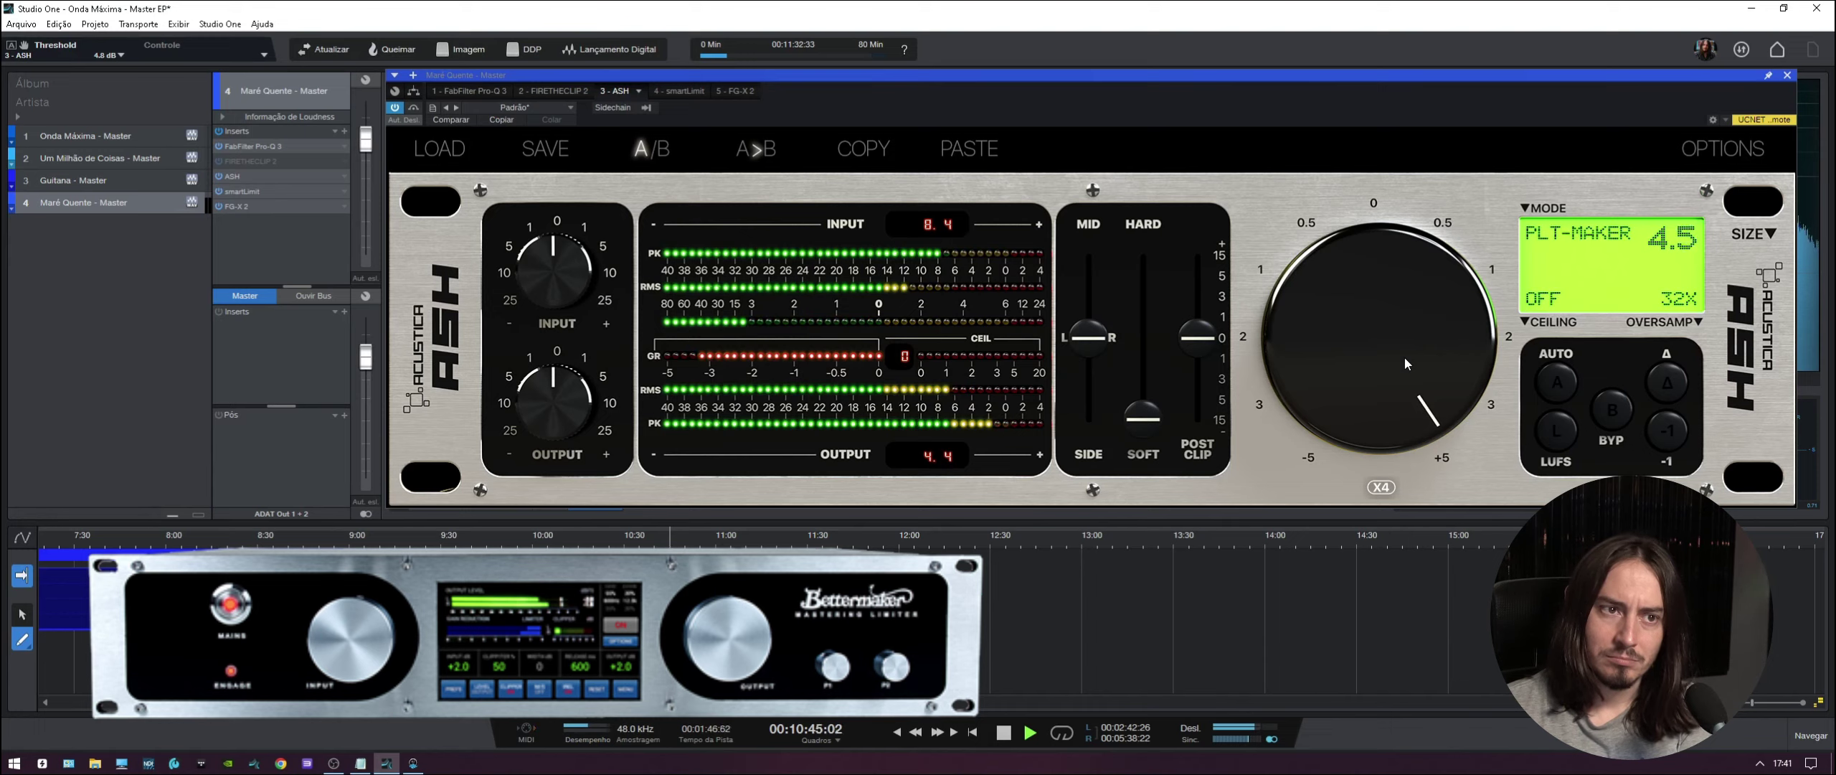
scroll(1404, 357, down, 1)
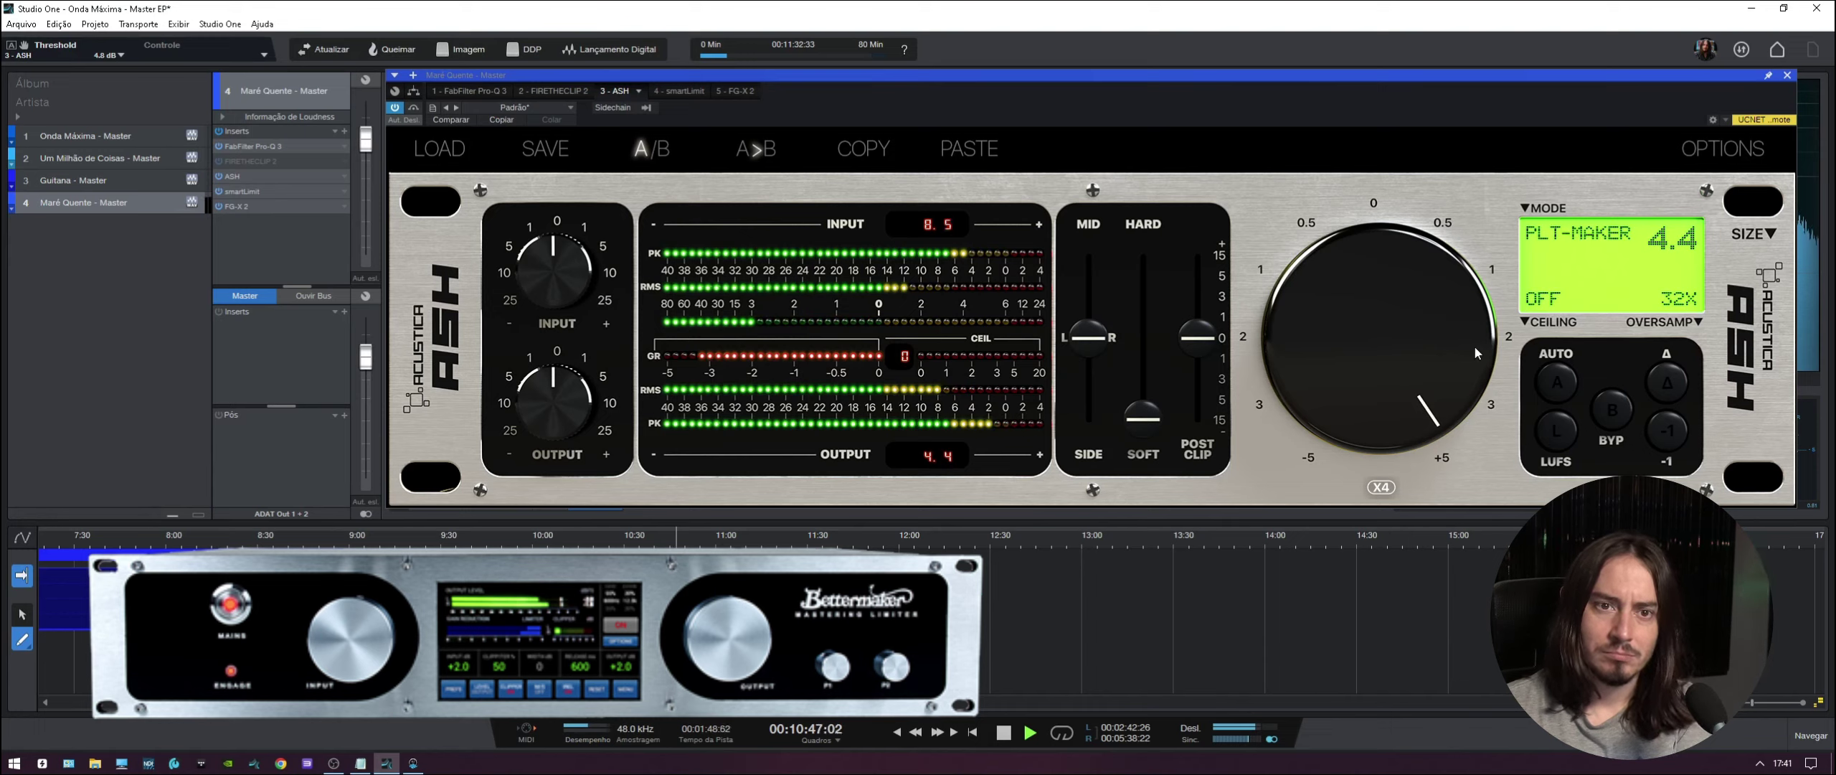
- Lower the threshold to 3.05 dB and keep listening to Platinum Maker
scroll(1475, 348, down, 6)
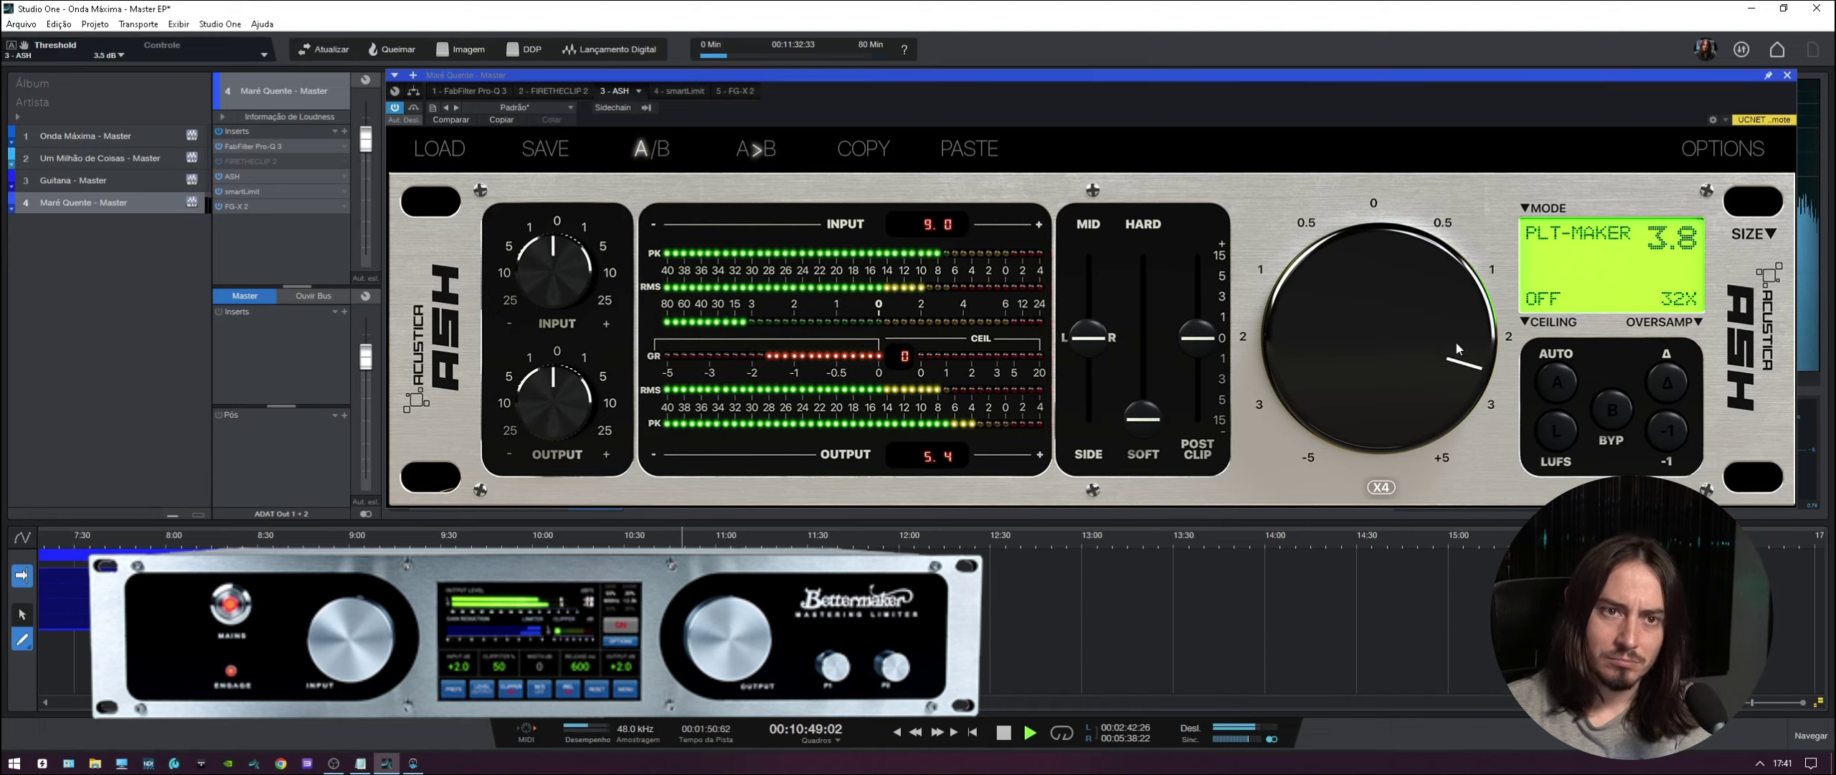
scroll(1455, 349, down, 6)
scroll(1455, 347, down, 4)
scroll(1454, 347, down, 4)
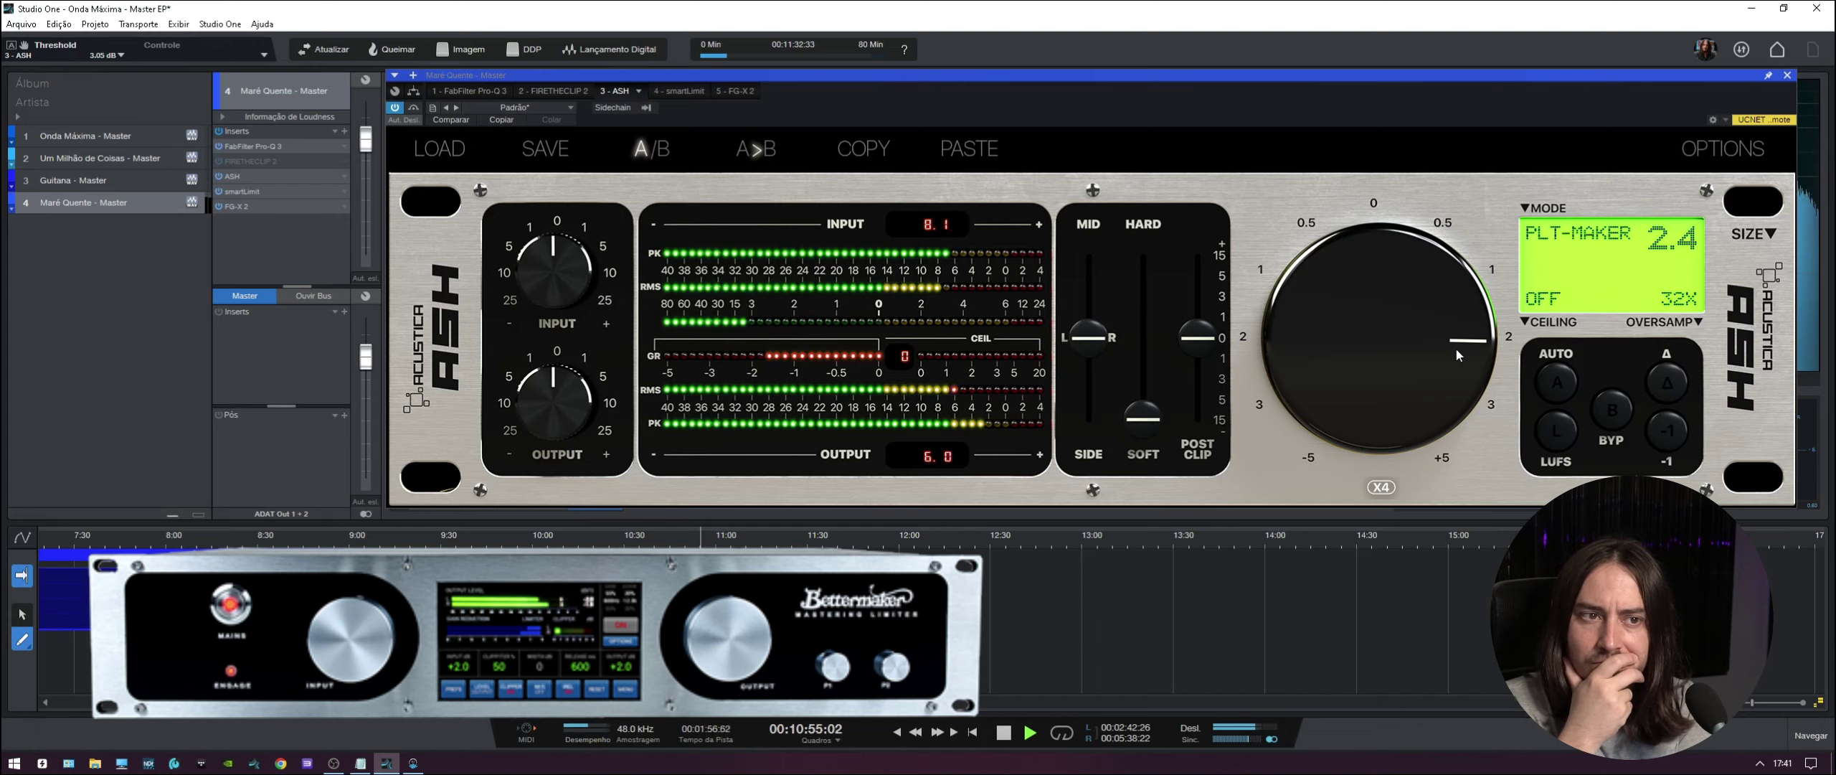
scroll(1455, 347, down, 2)
scroll(1454, 347, down, 2)
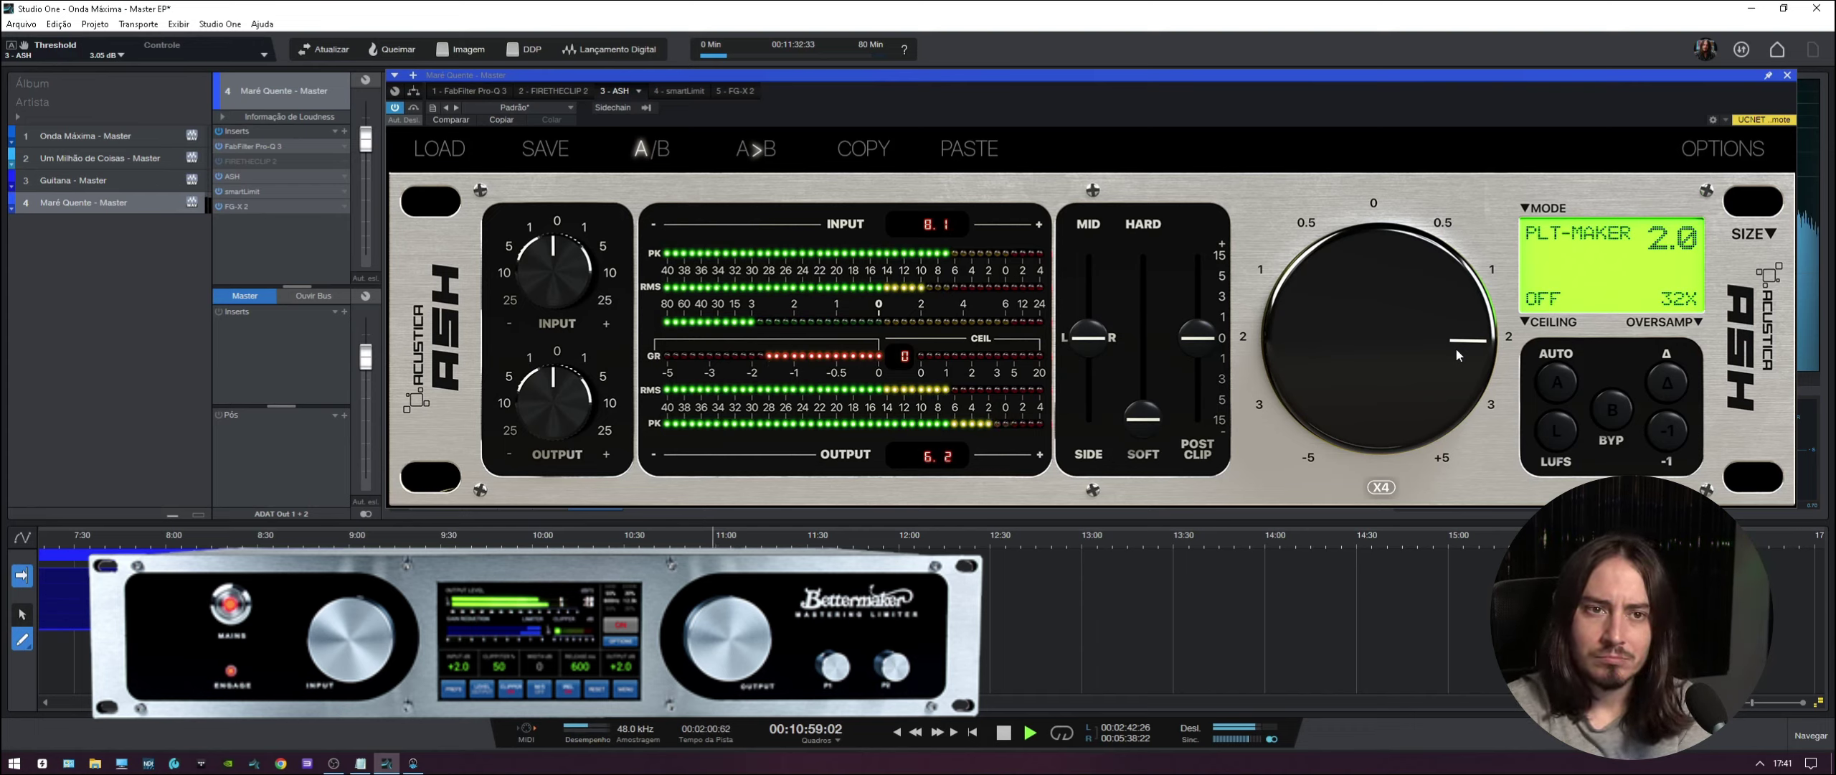
scroll(1455, 347, down, 1)
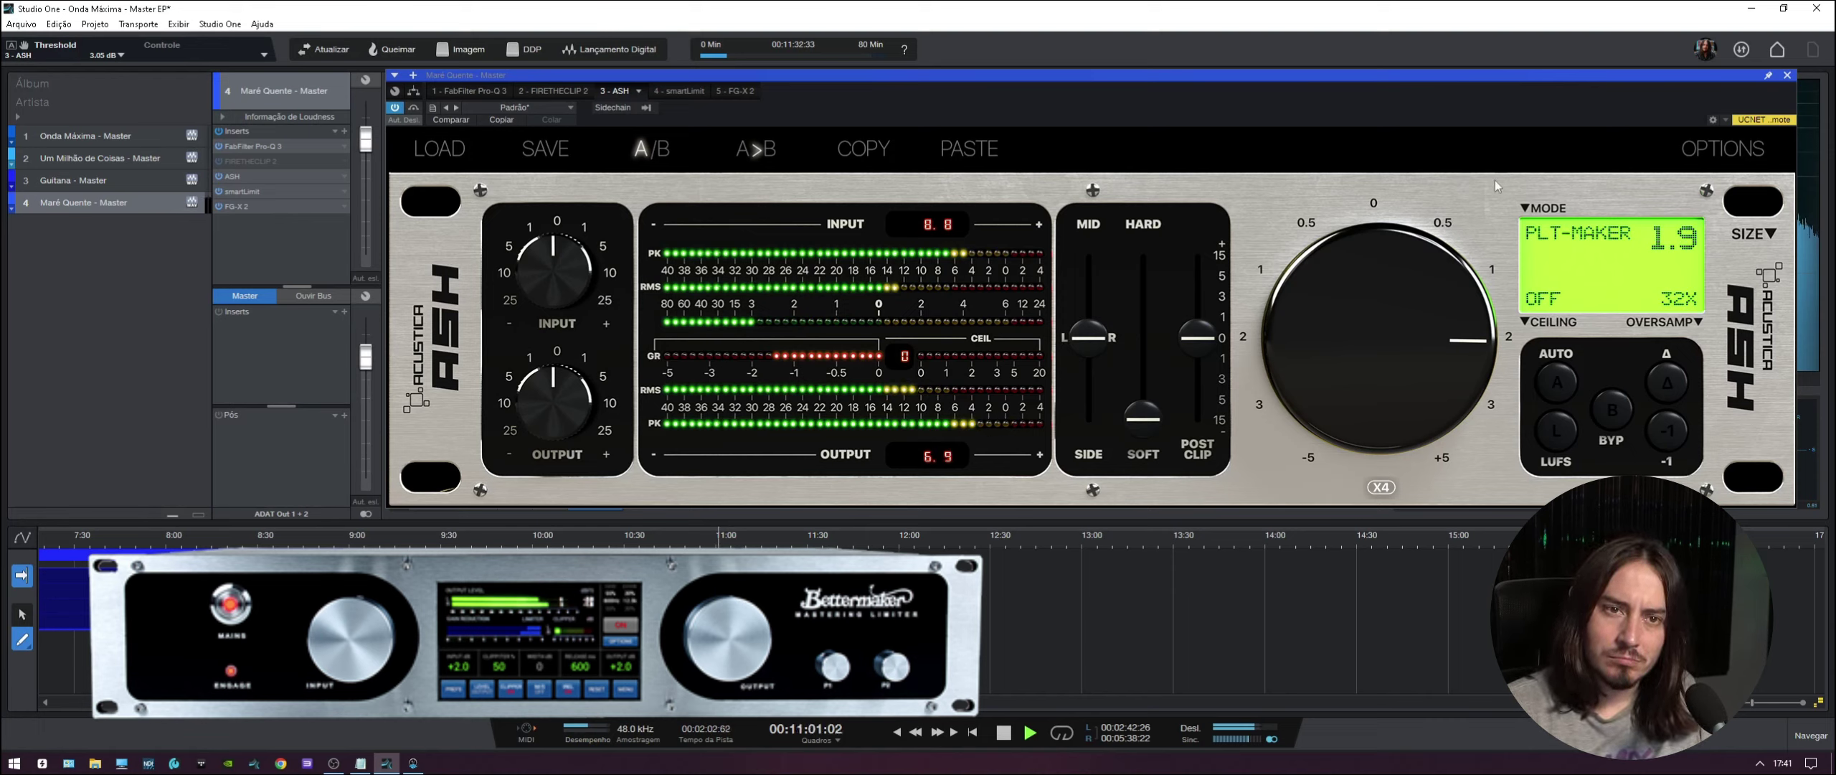
- Switch the ASH mode to Stedal Diode and audition the master with it
click(1531, 209)
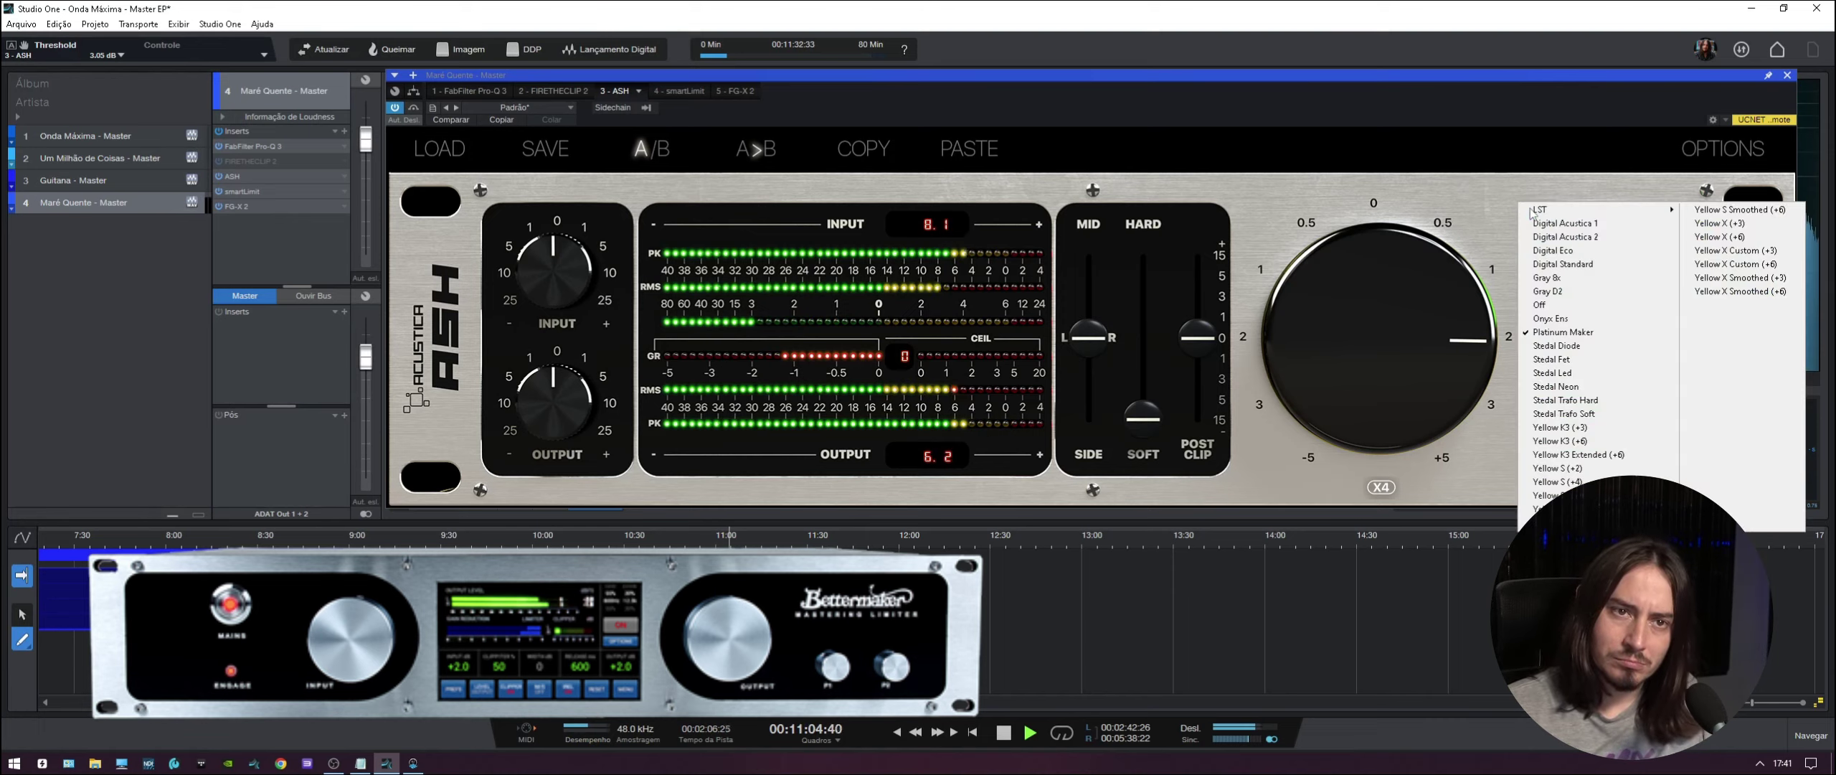
click(1556, 345)
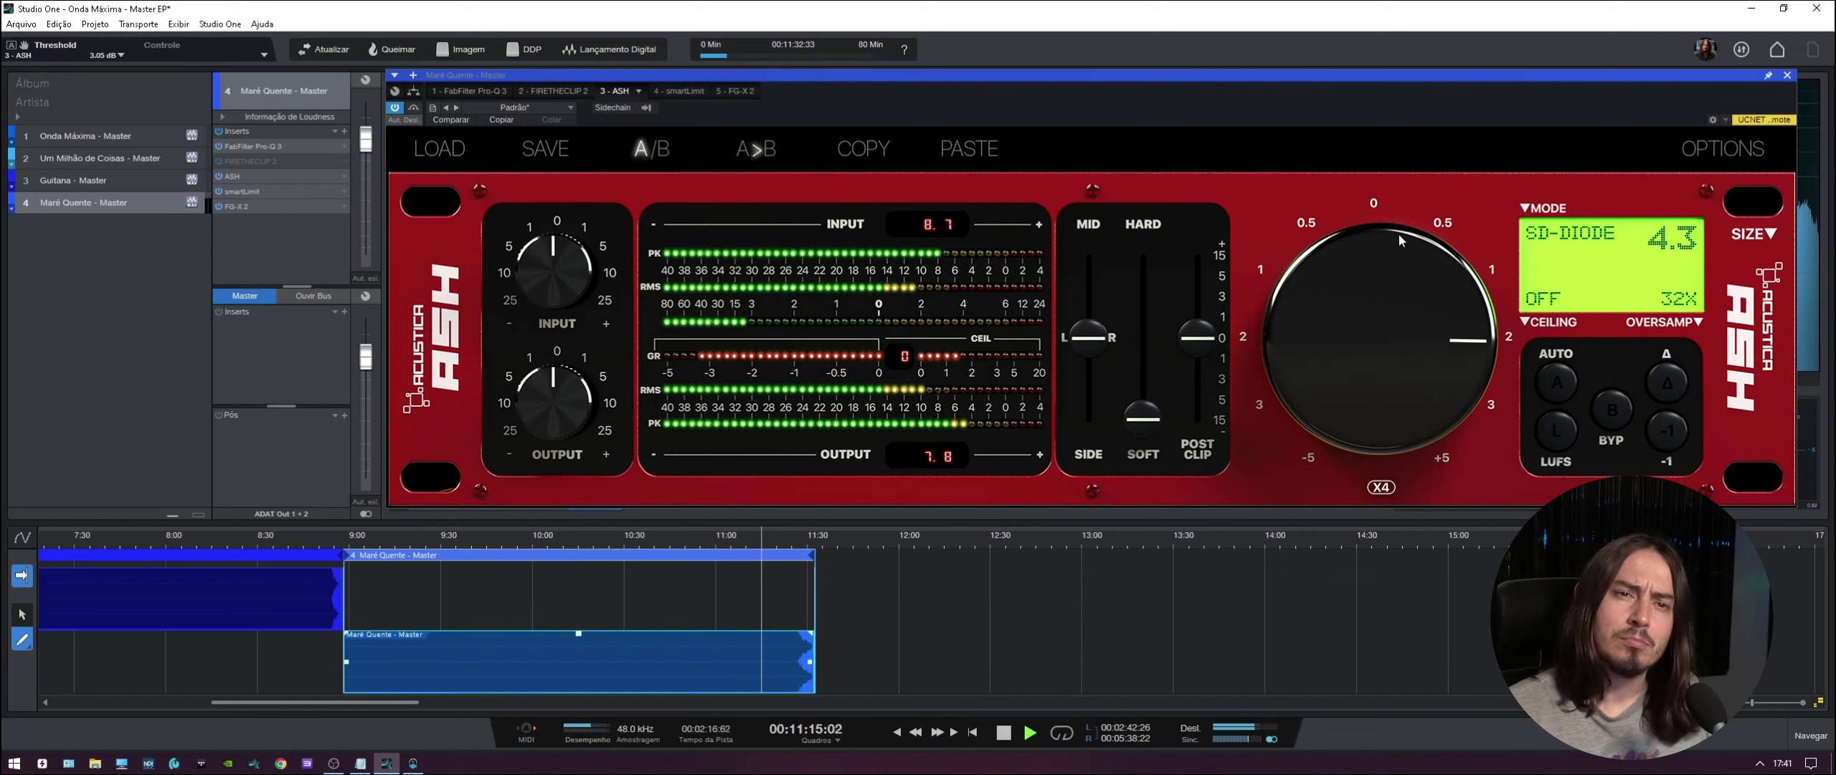
key(shift+b)
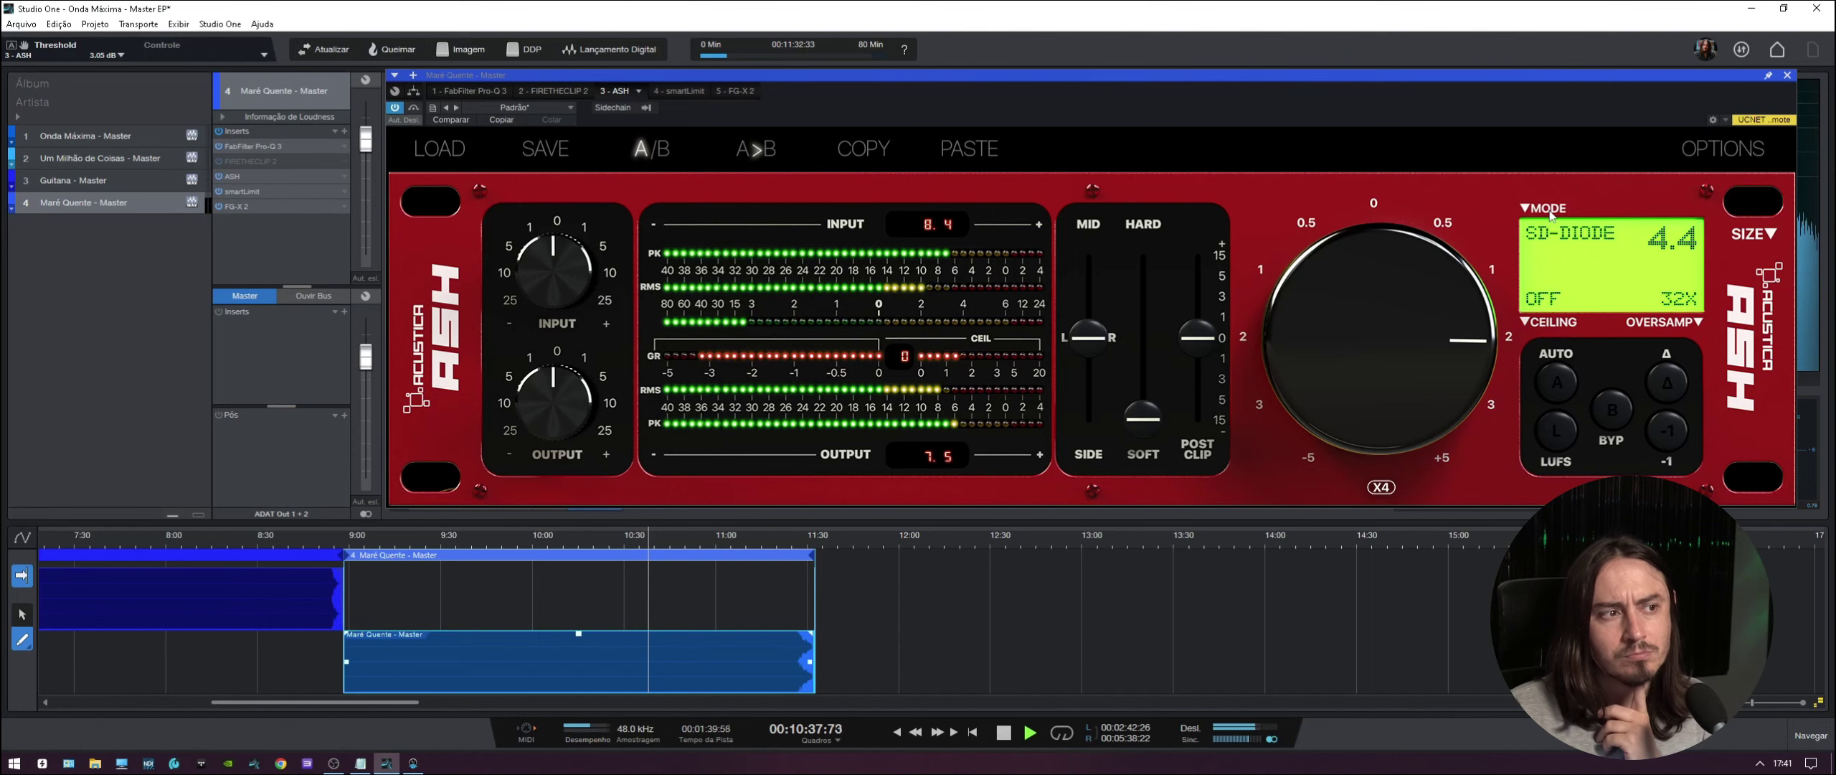
- Audition the Stedal Fet mode and switch to Stedal Led during playback
click(1551, 215)
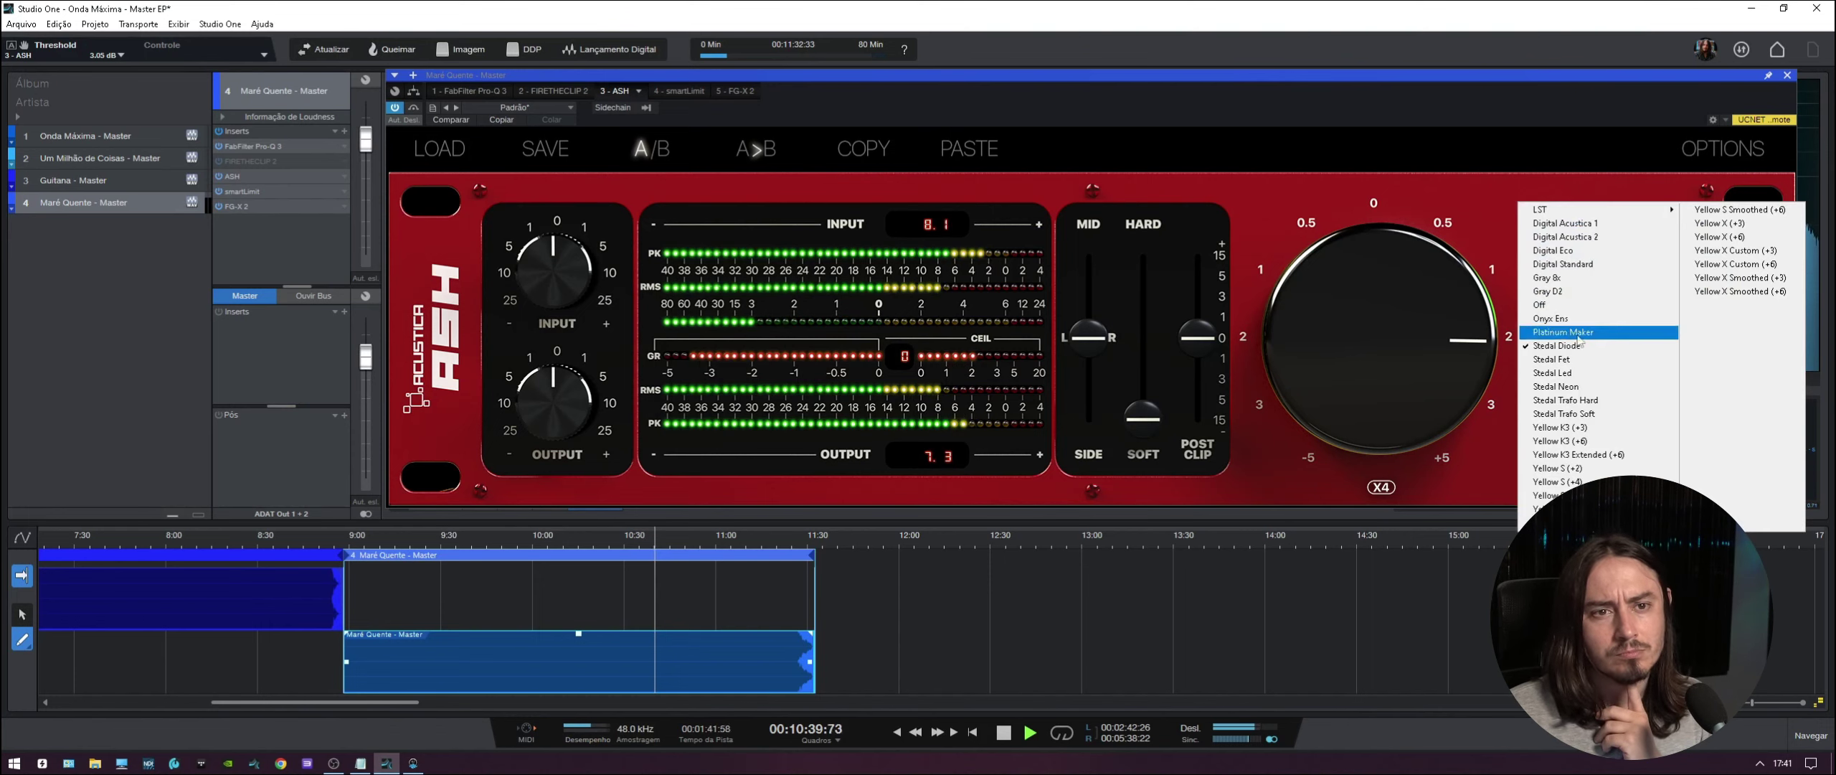
click(1582, 360)
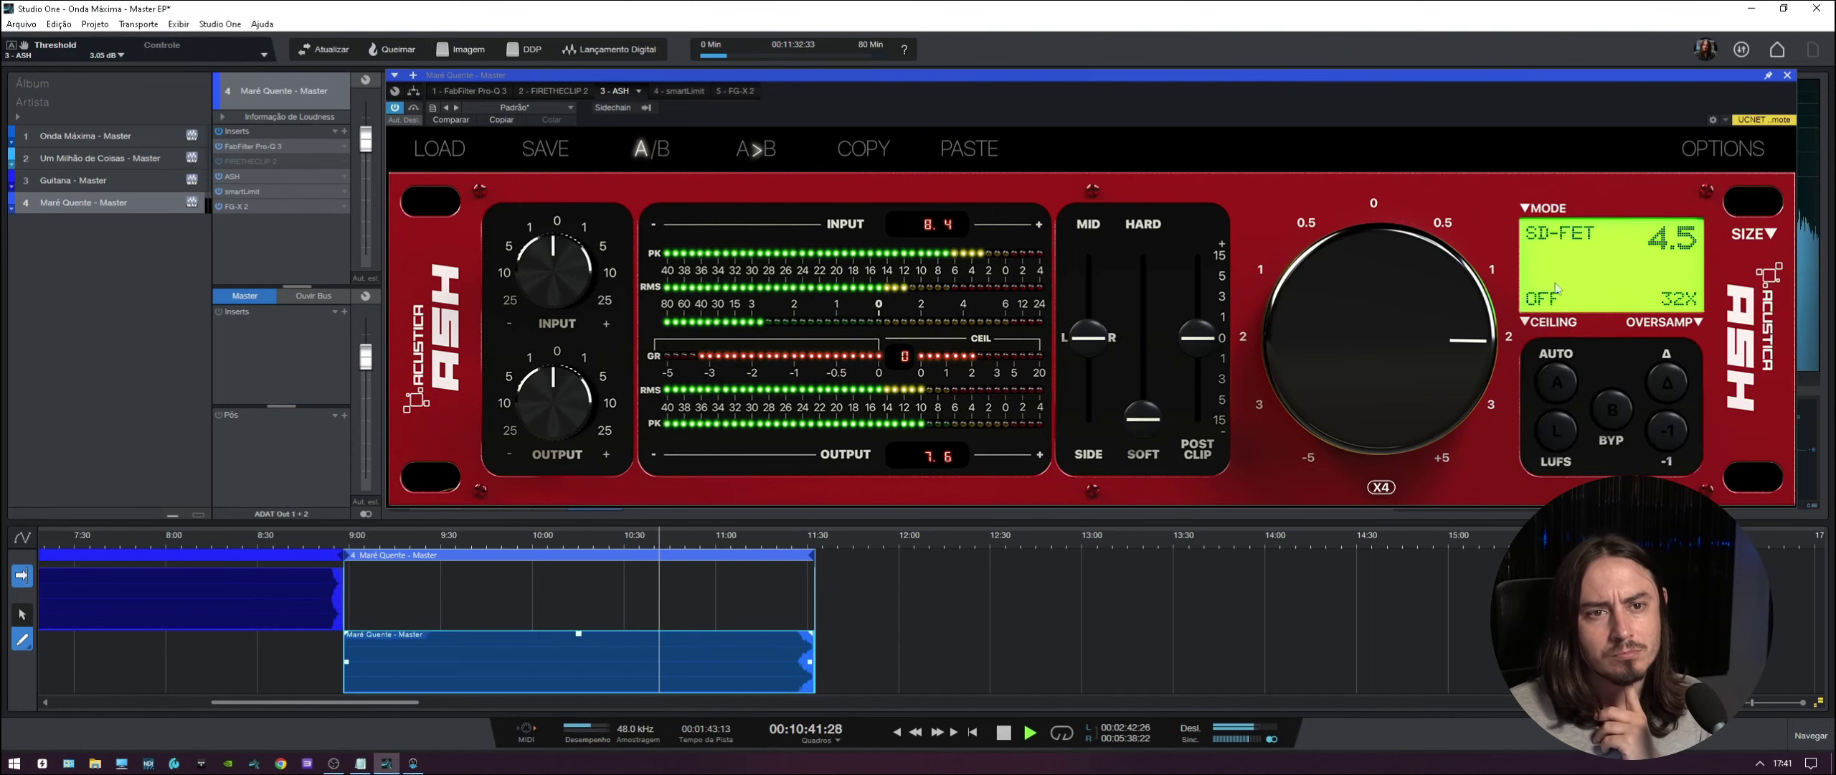
click(1542, 208)
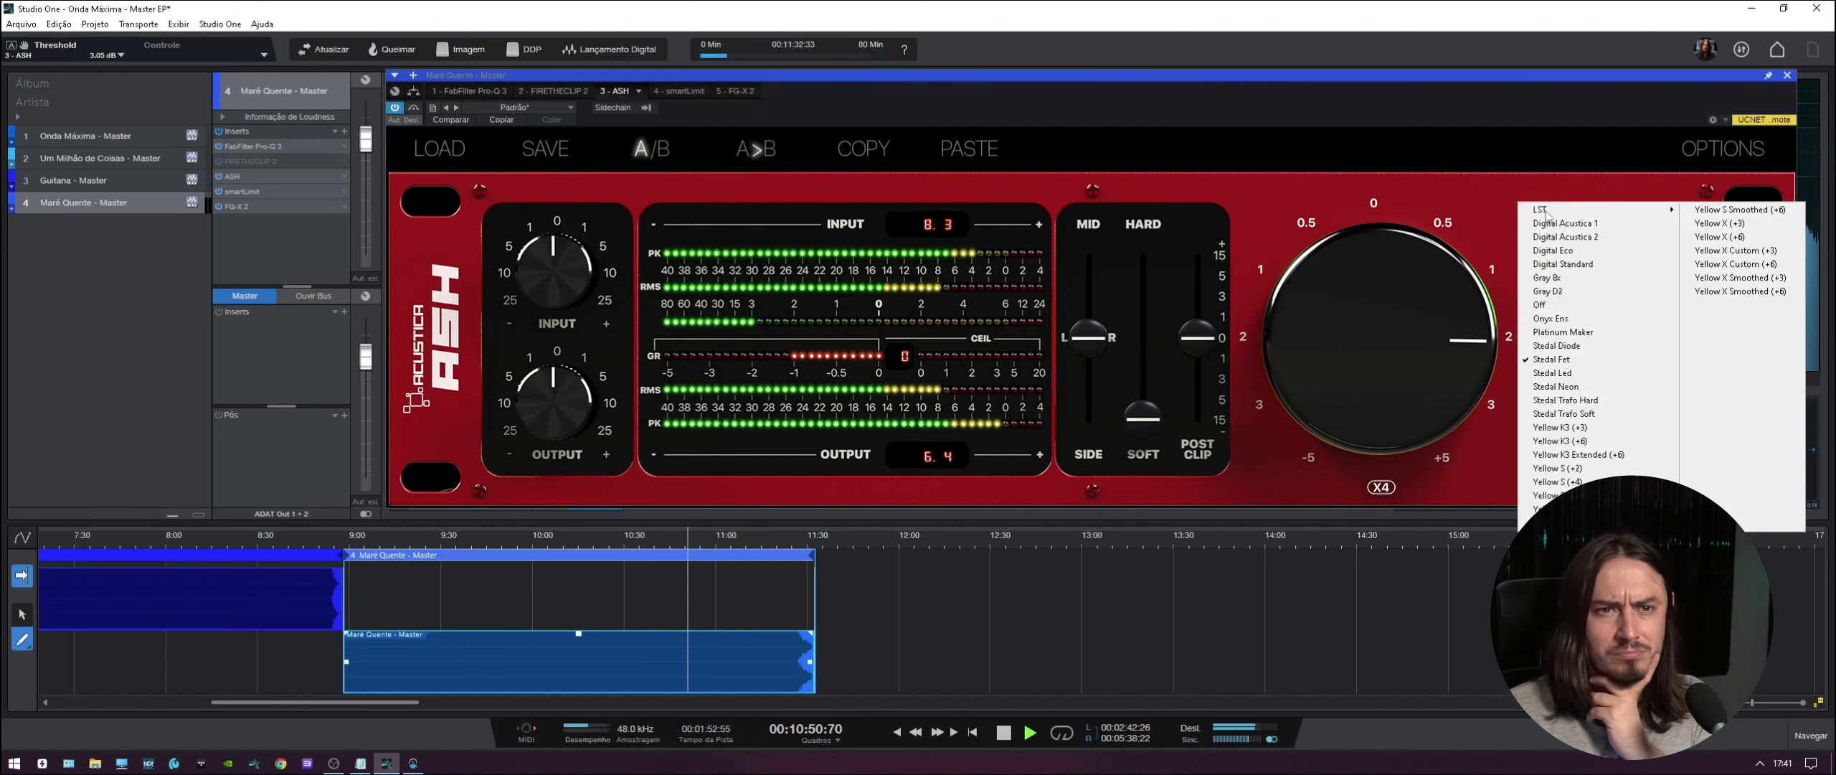
click(1589, 374)
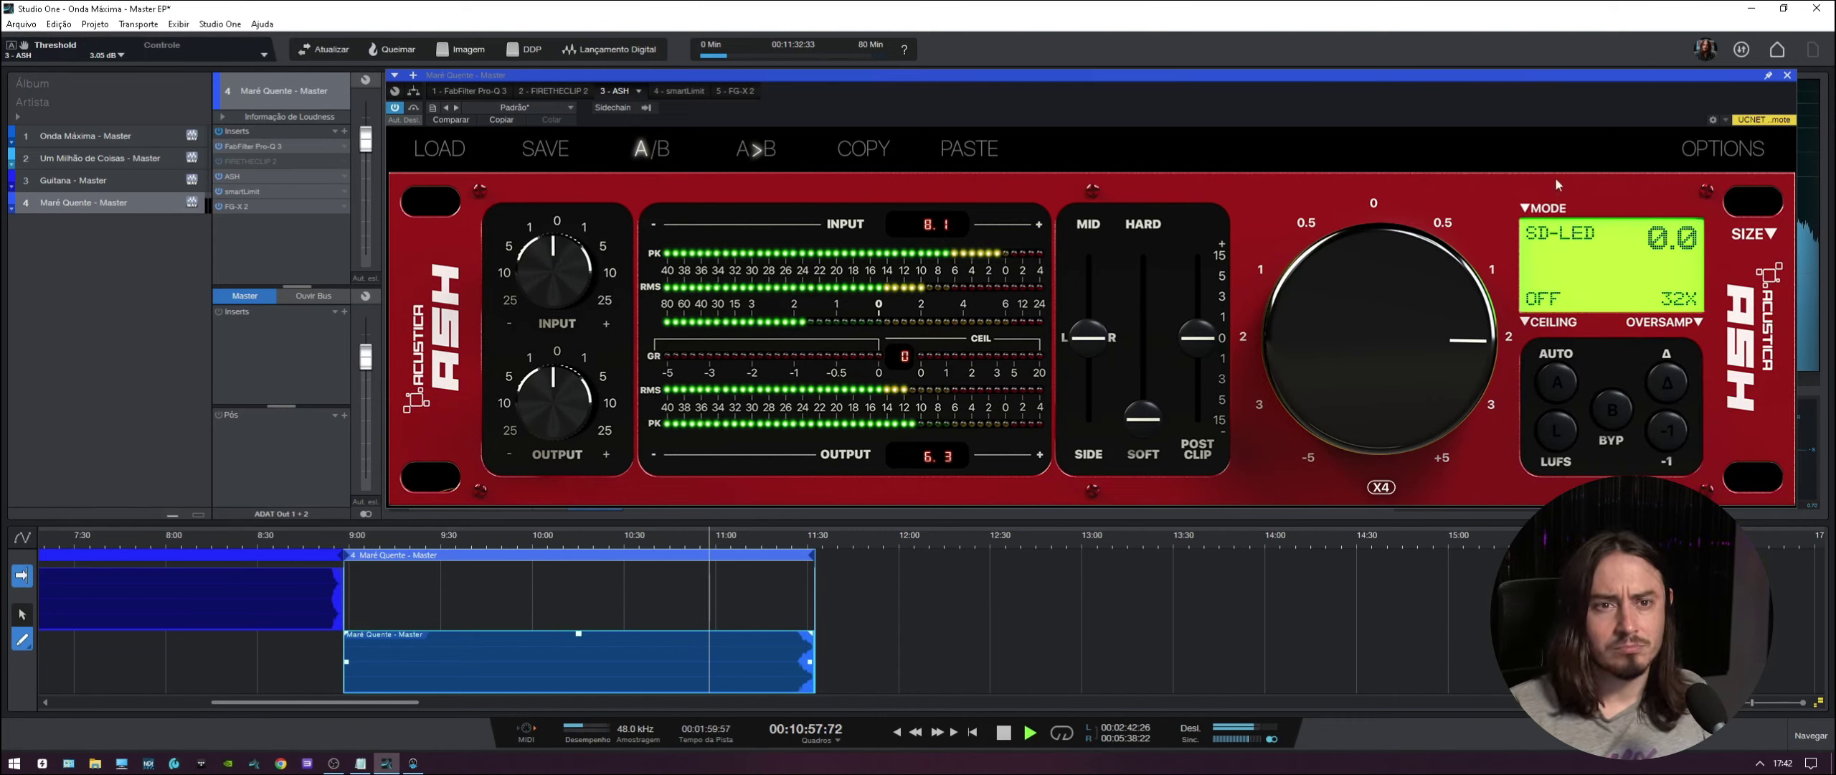
- Change the ASH mode to Stedal Trafo Hard and raise the threshold to about 4.05 dB
click(1544, 225)
drag(1345, 322, 1386, 383)
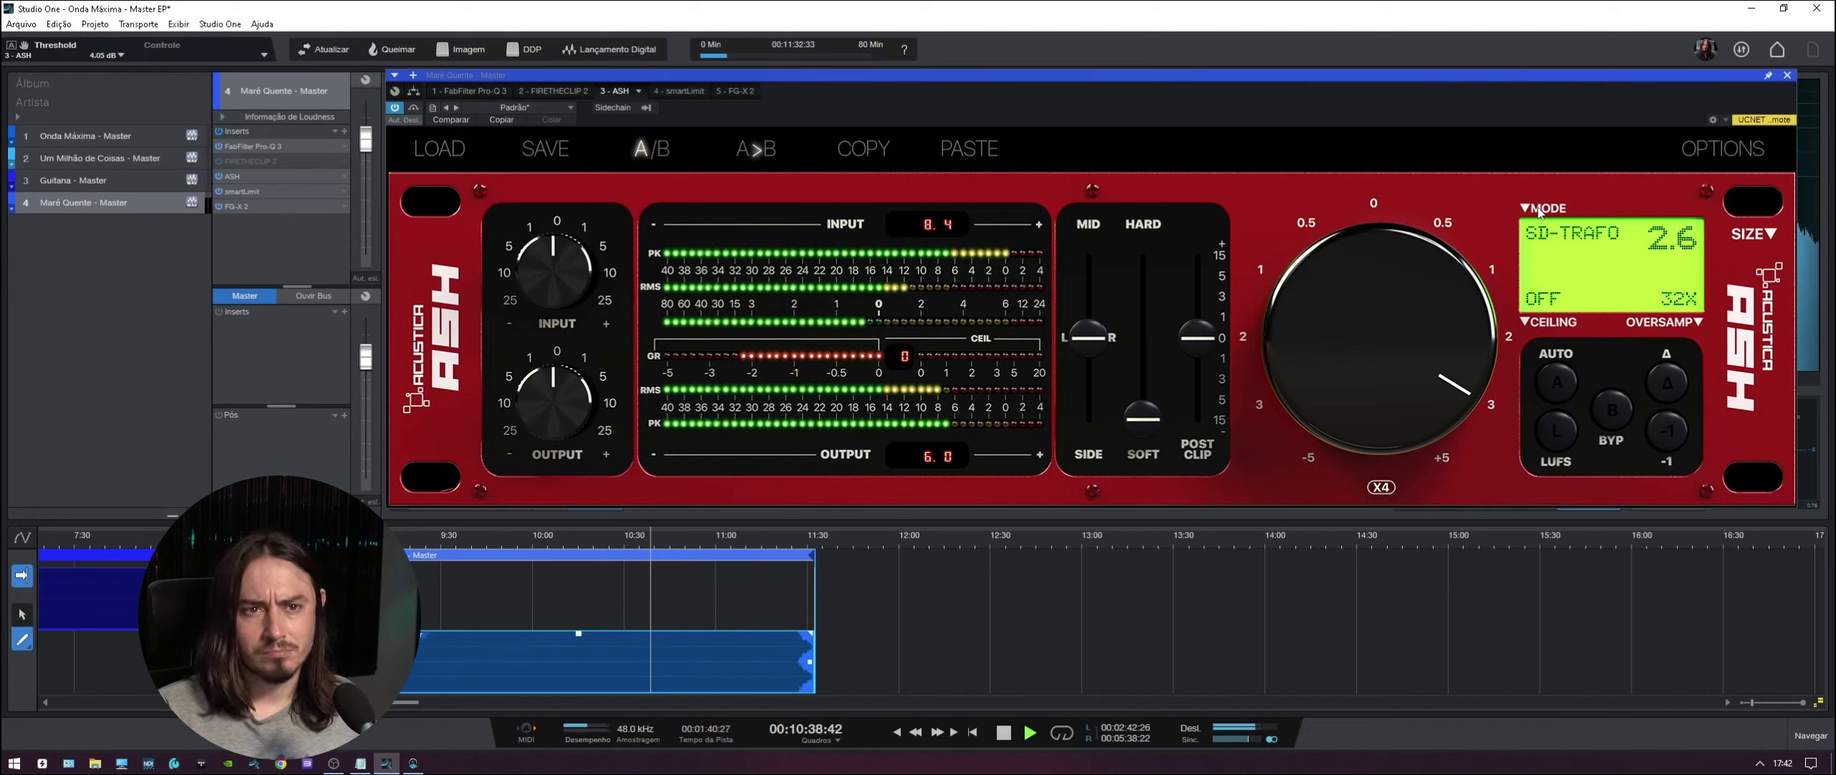
- Compare the sound by switching the mode back to Stedal Fet and on to Stedal Led
click(1539, 210)
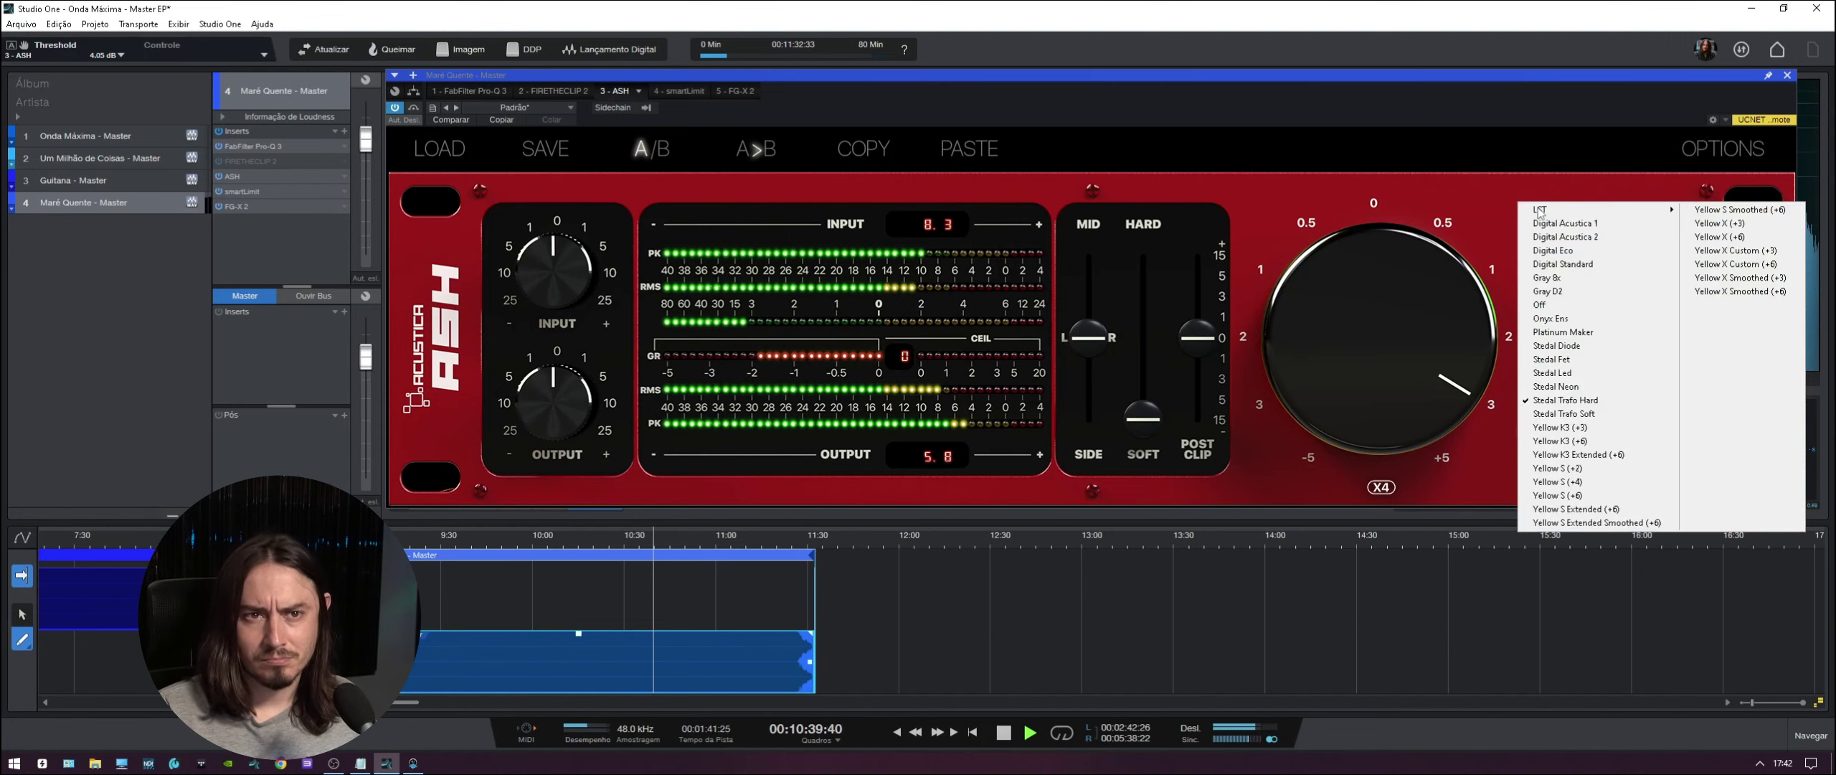
click(1551, 359)
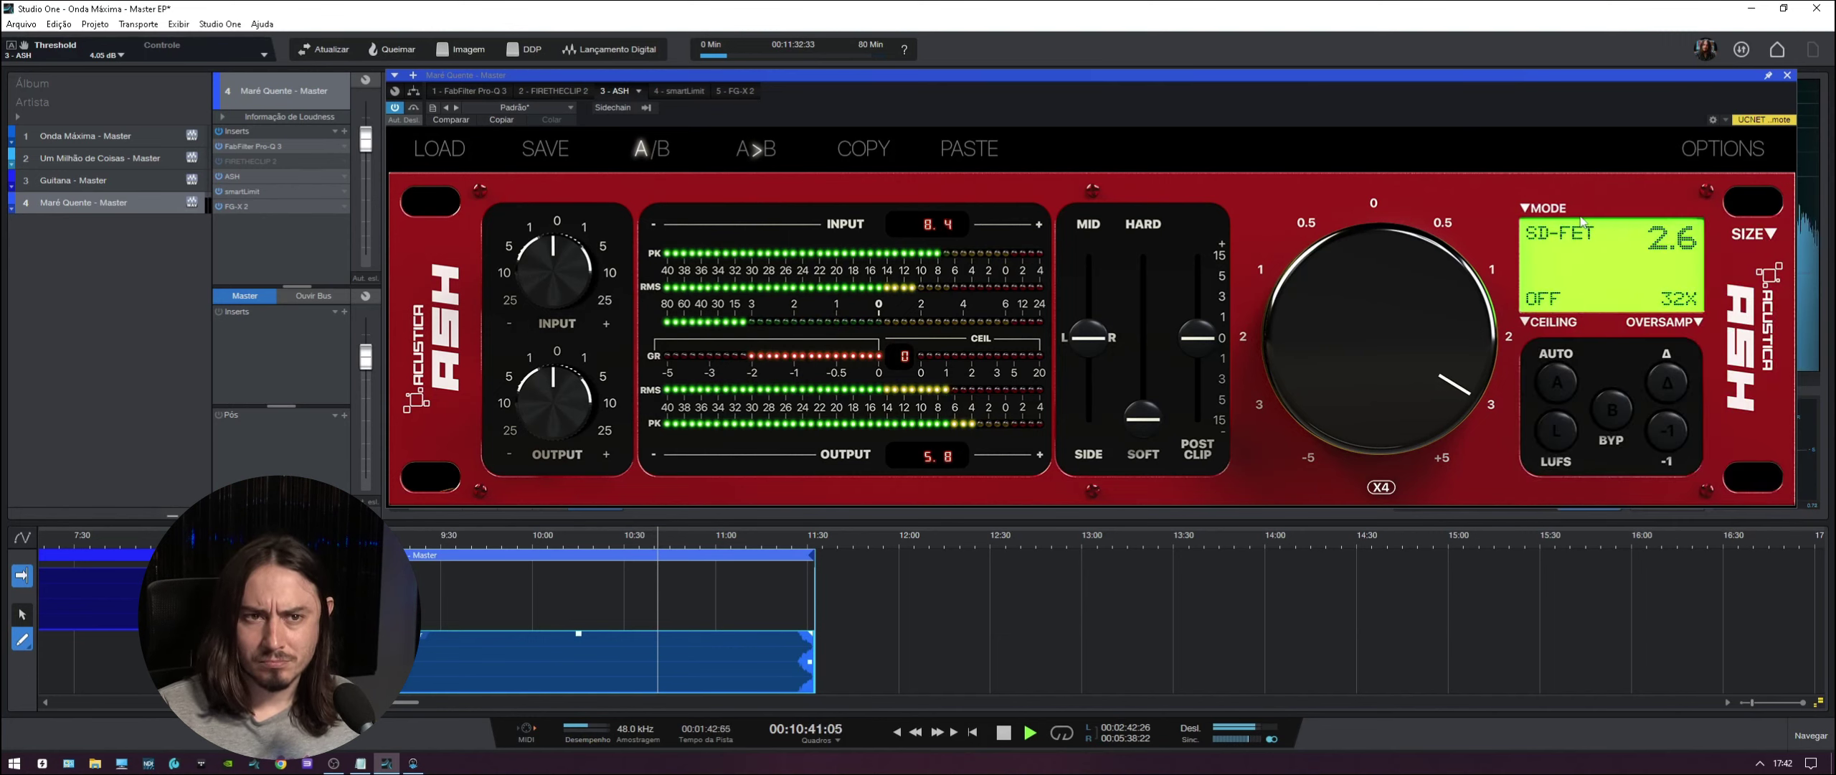
click(1540, 212)
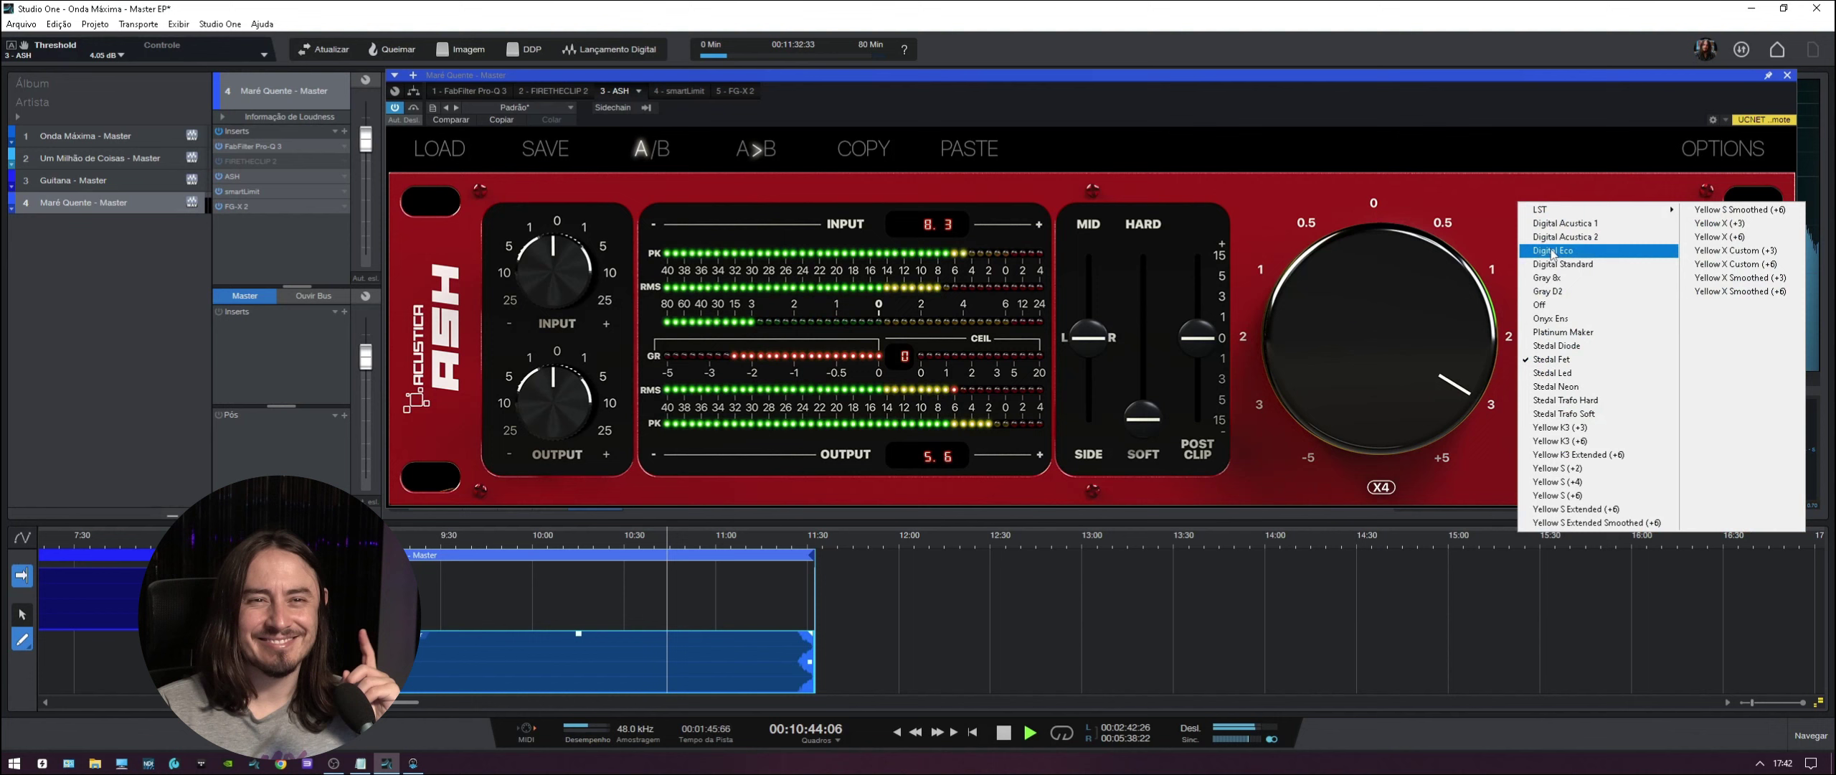
click(1551, 373)
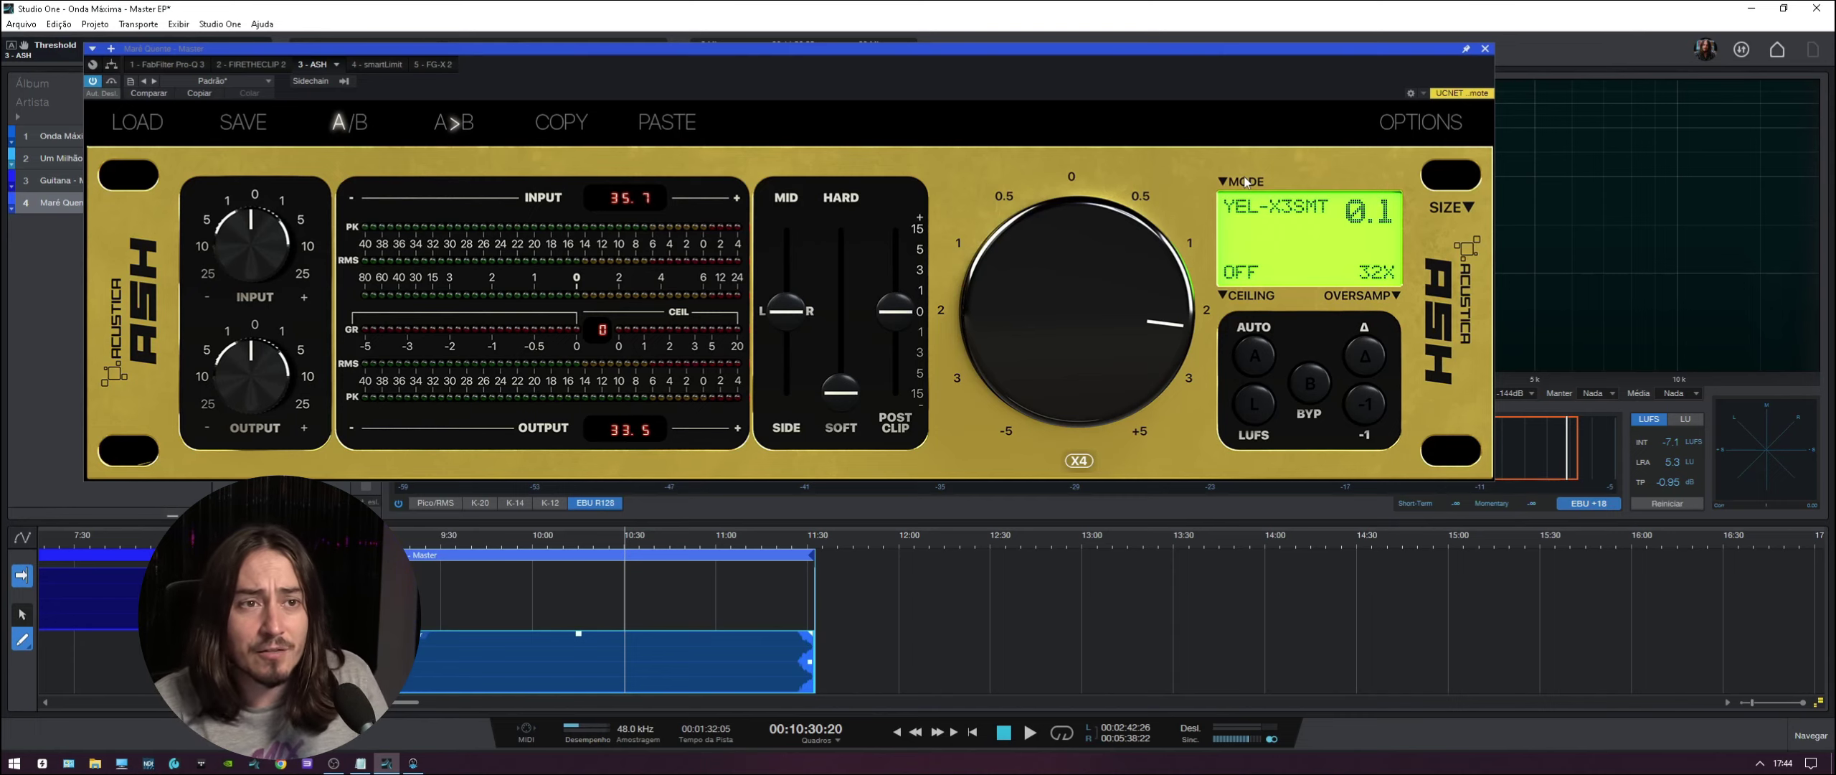
- Reposition the ASH plugin window slightly over the project, leaving part of the spectrum analyser exposed
drag(1147, 92, 1205, 117)
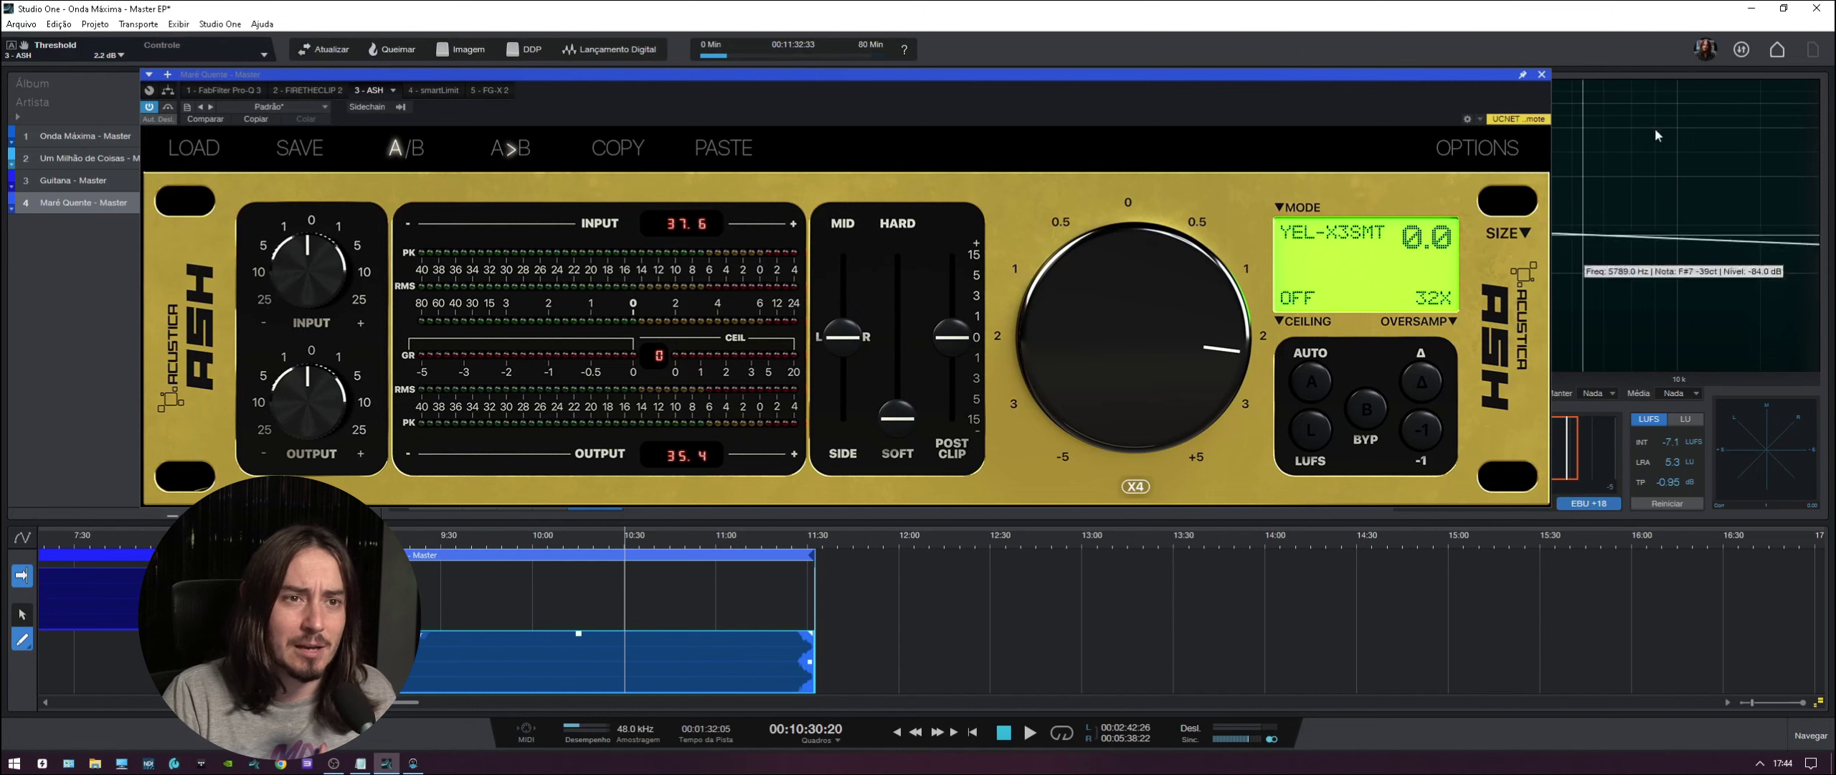
click(1291, 224)
click(1268, 191)
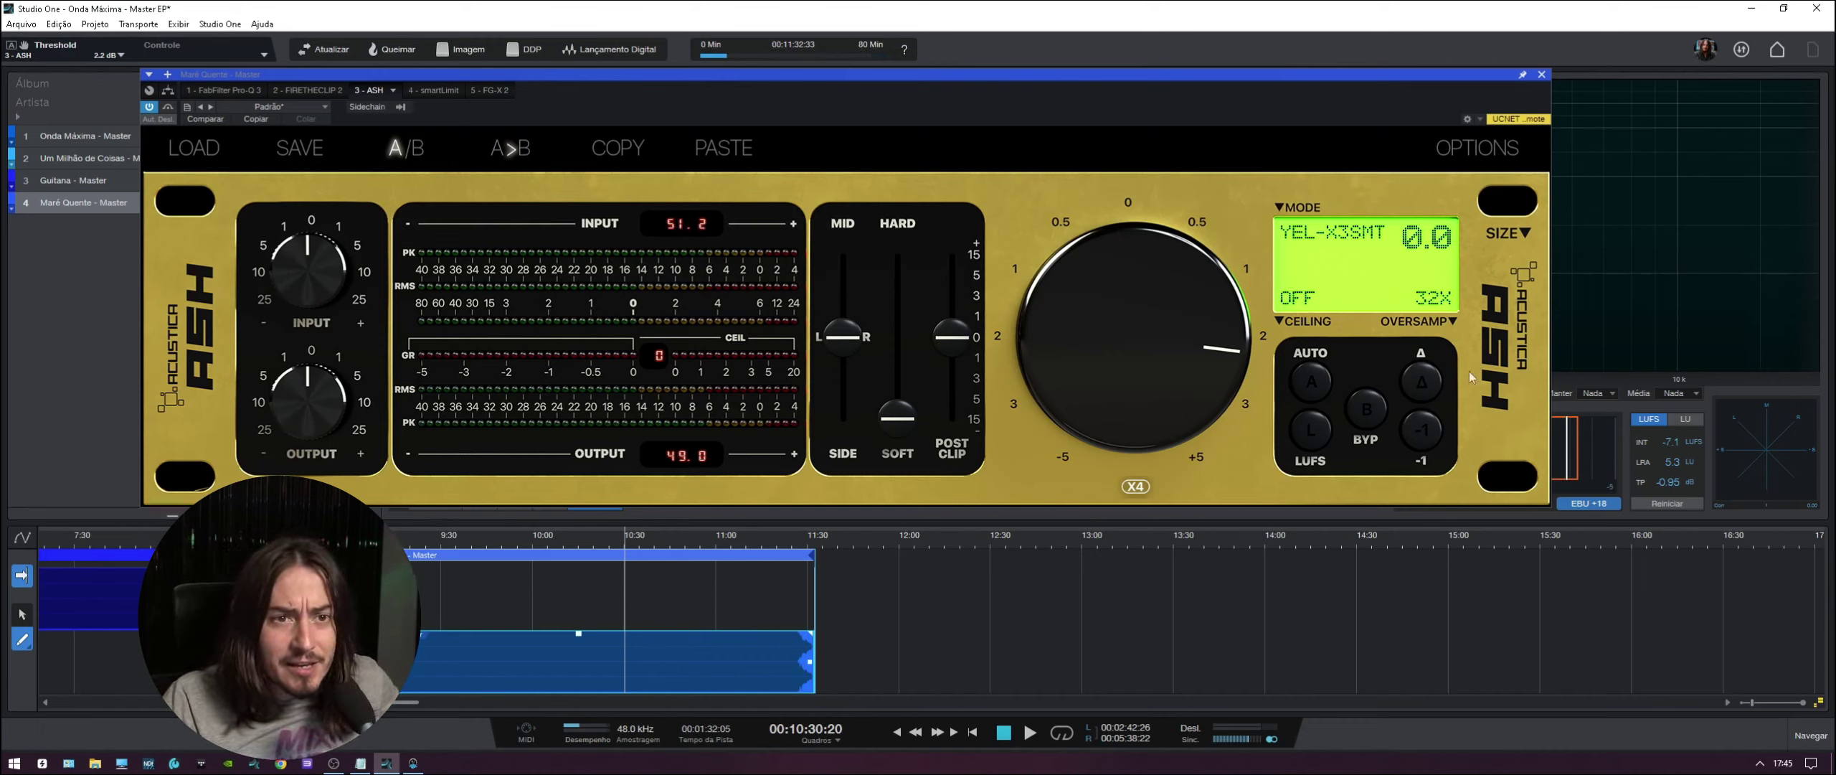
- Set the ASH interface size to 1.5X, then close and reopen the plugin window
click(1516, 236)
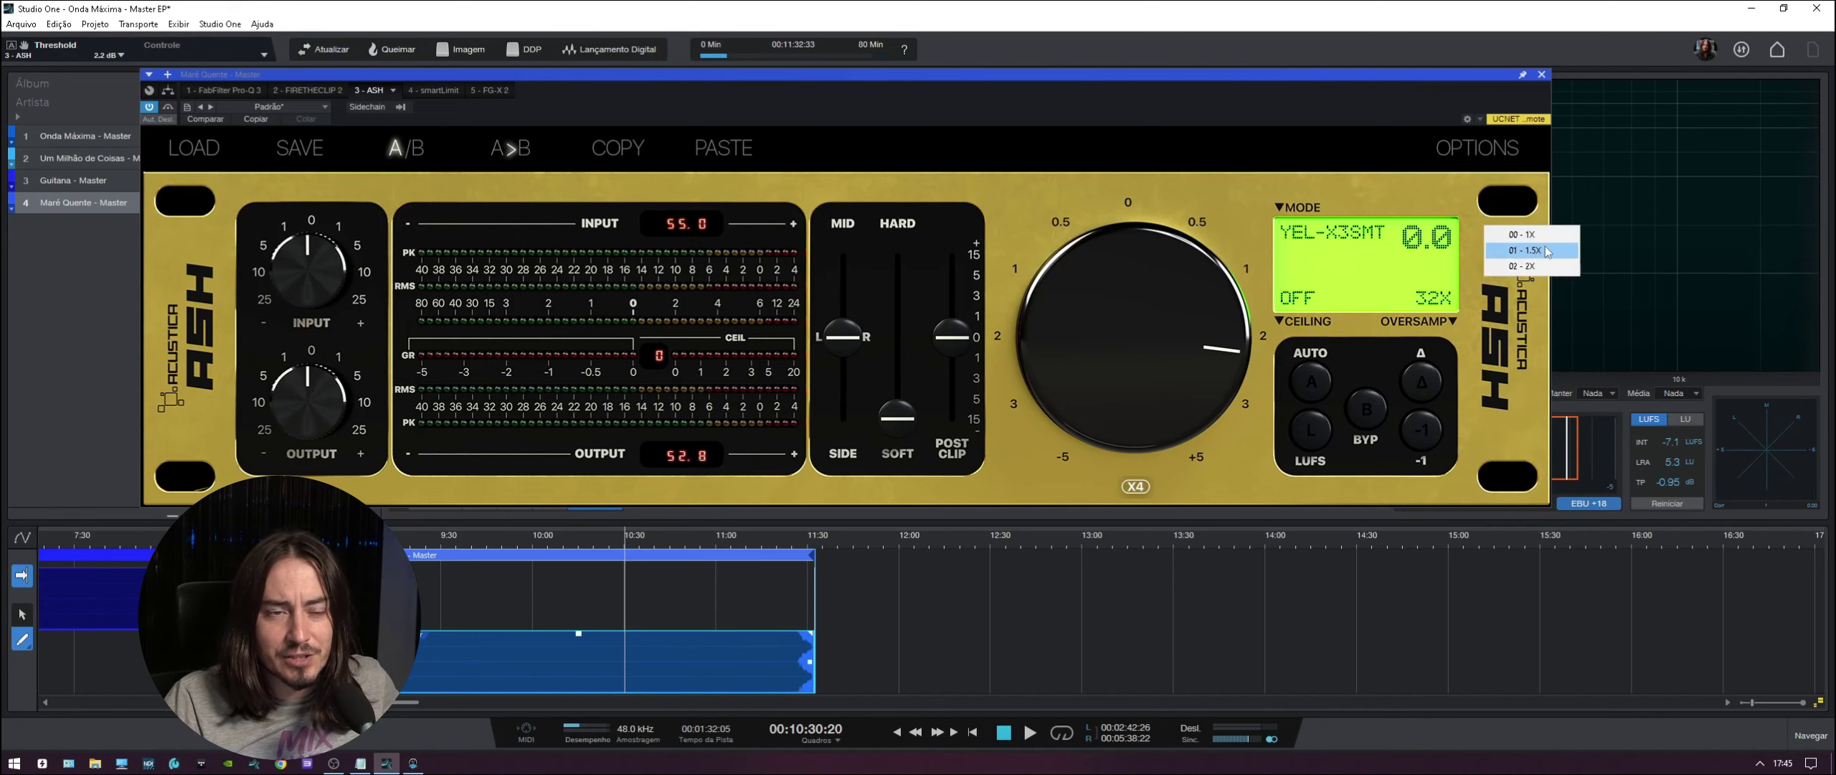
click(1547, 251)
click(1541, 74)
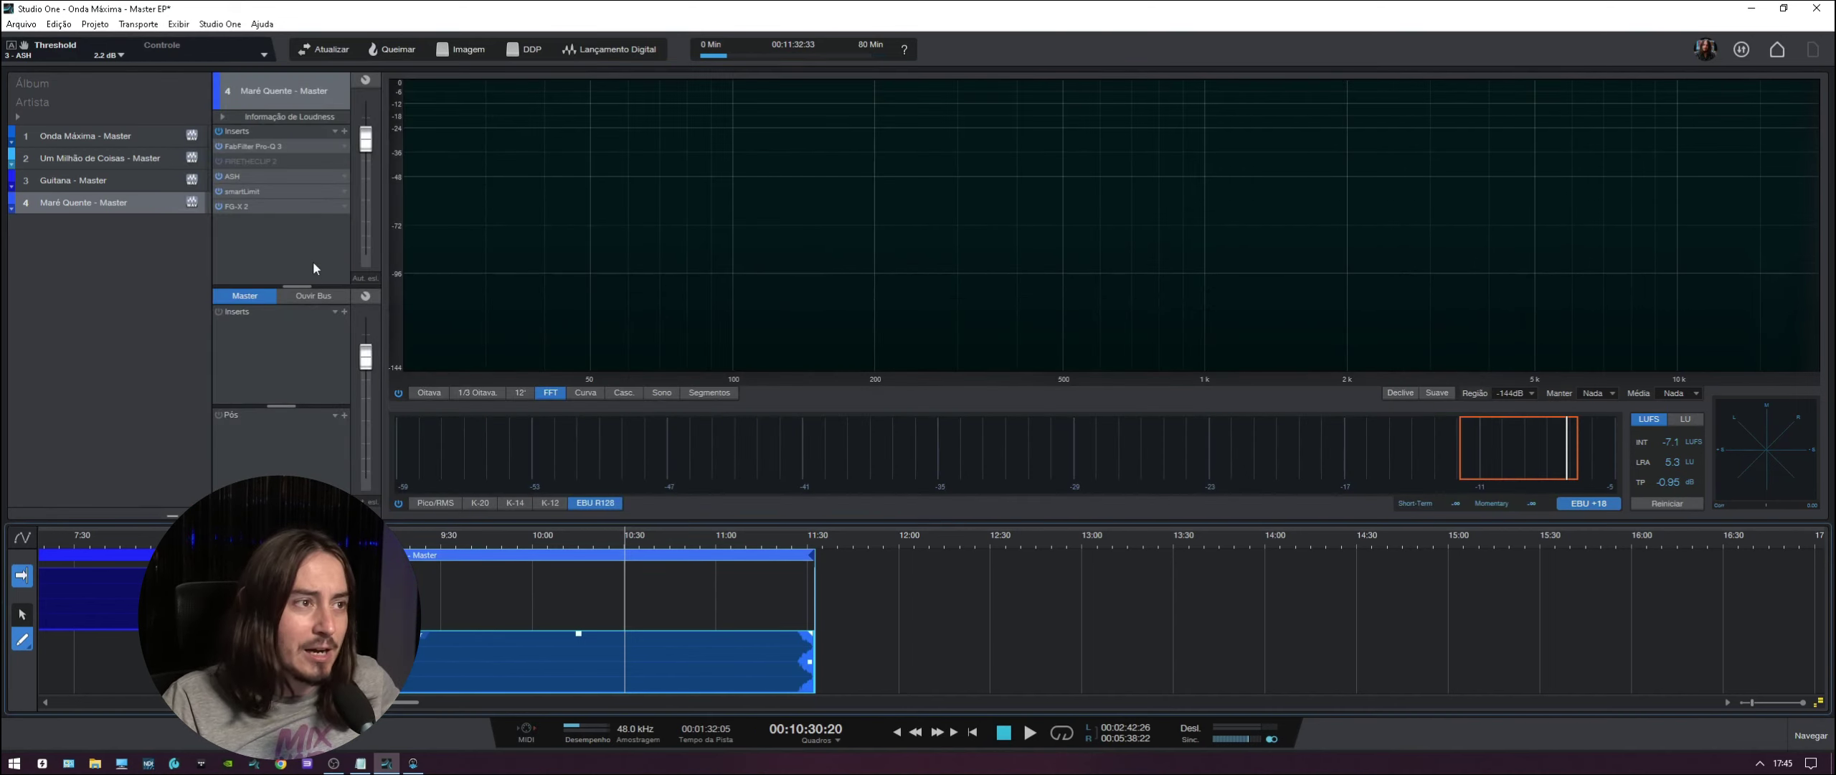
click(256, 175)
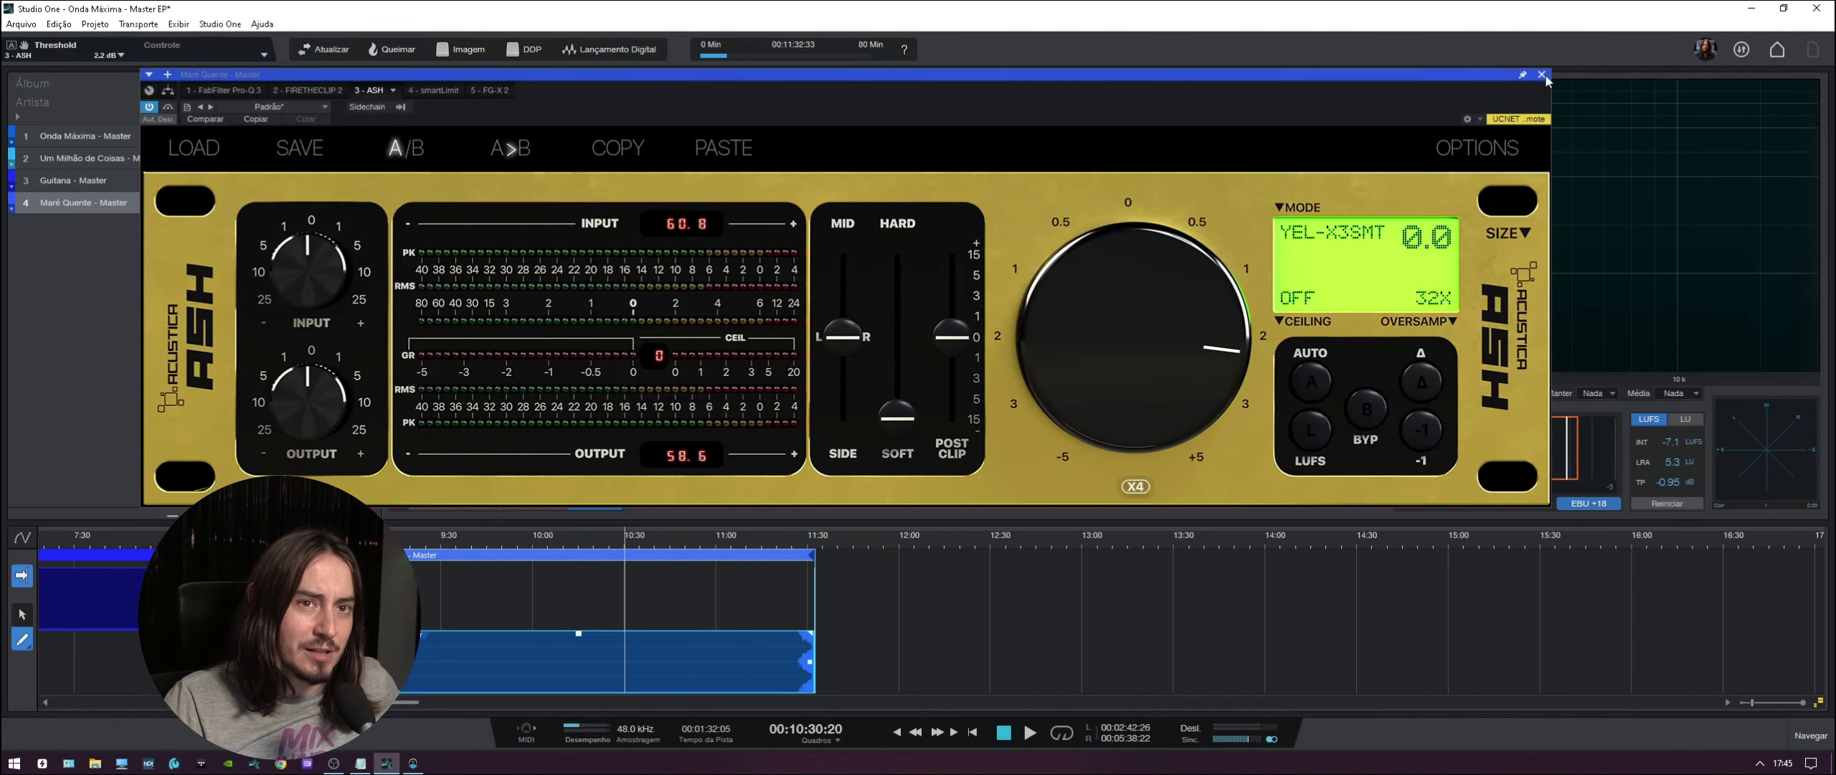
- Close ASH, reload its insert on the Maré Quente master so the new interface size applies, and reopen its window
click(1542, 73)
right_click(284, 175)
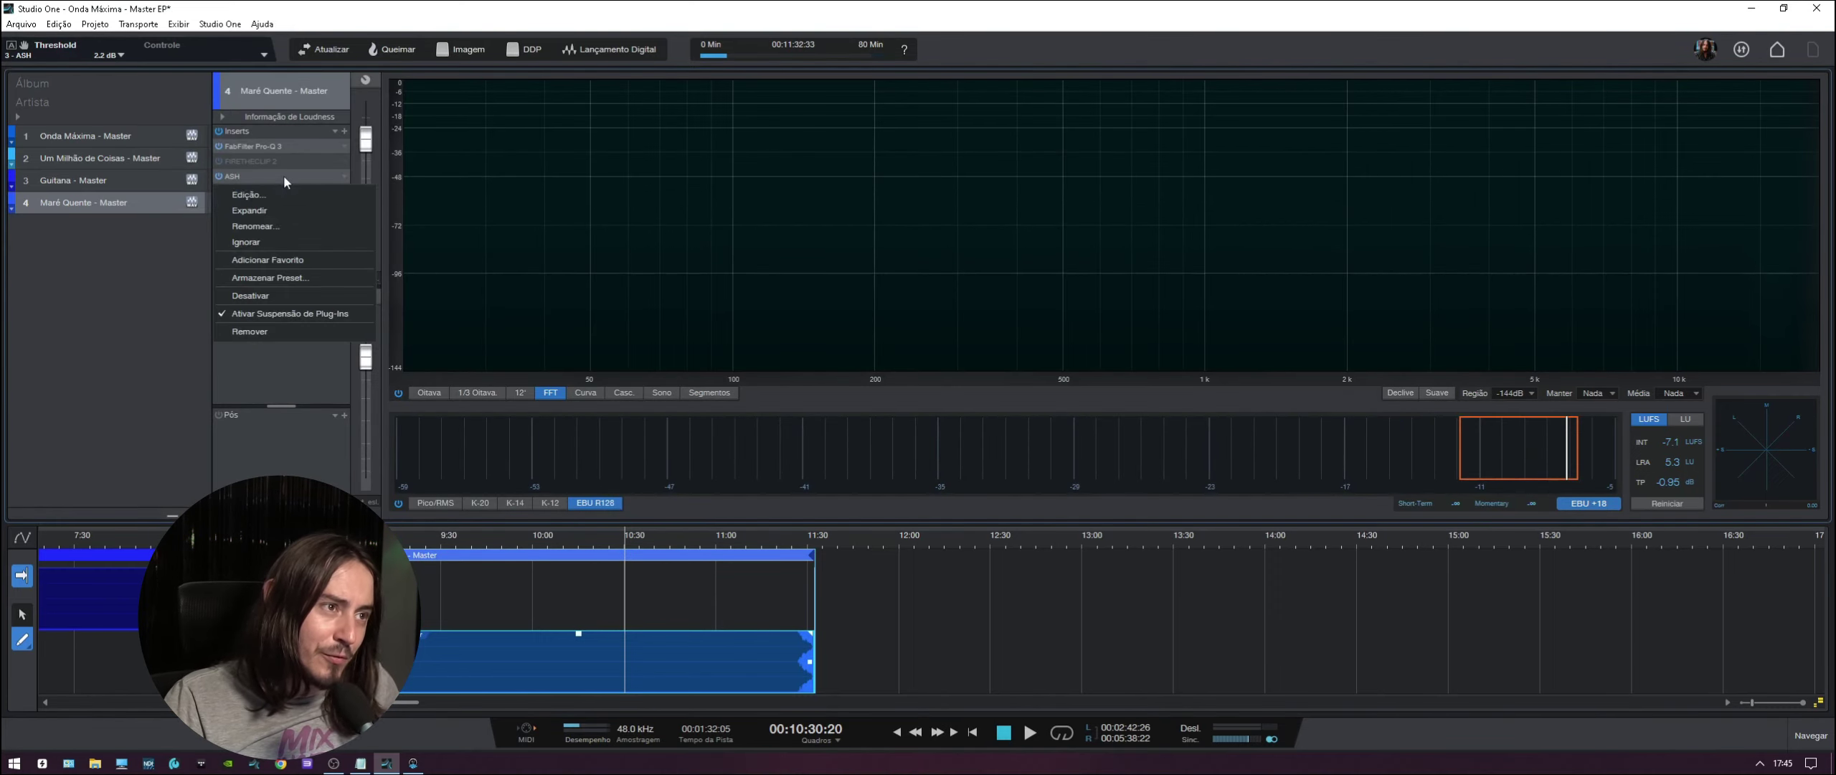
click(245, 331)
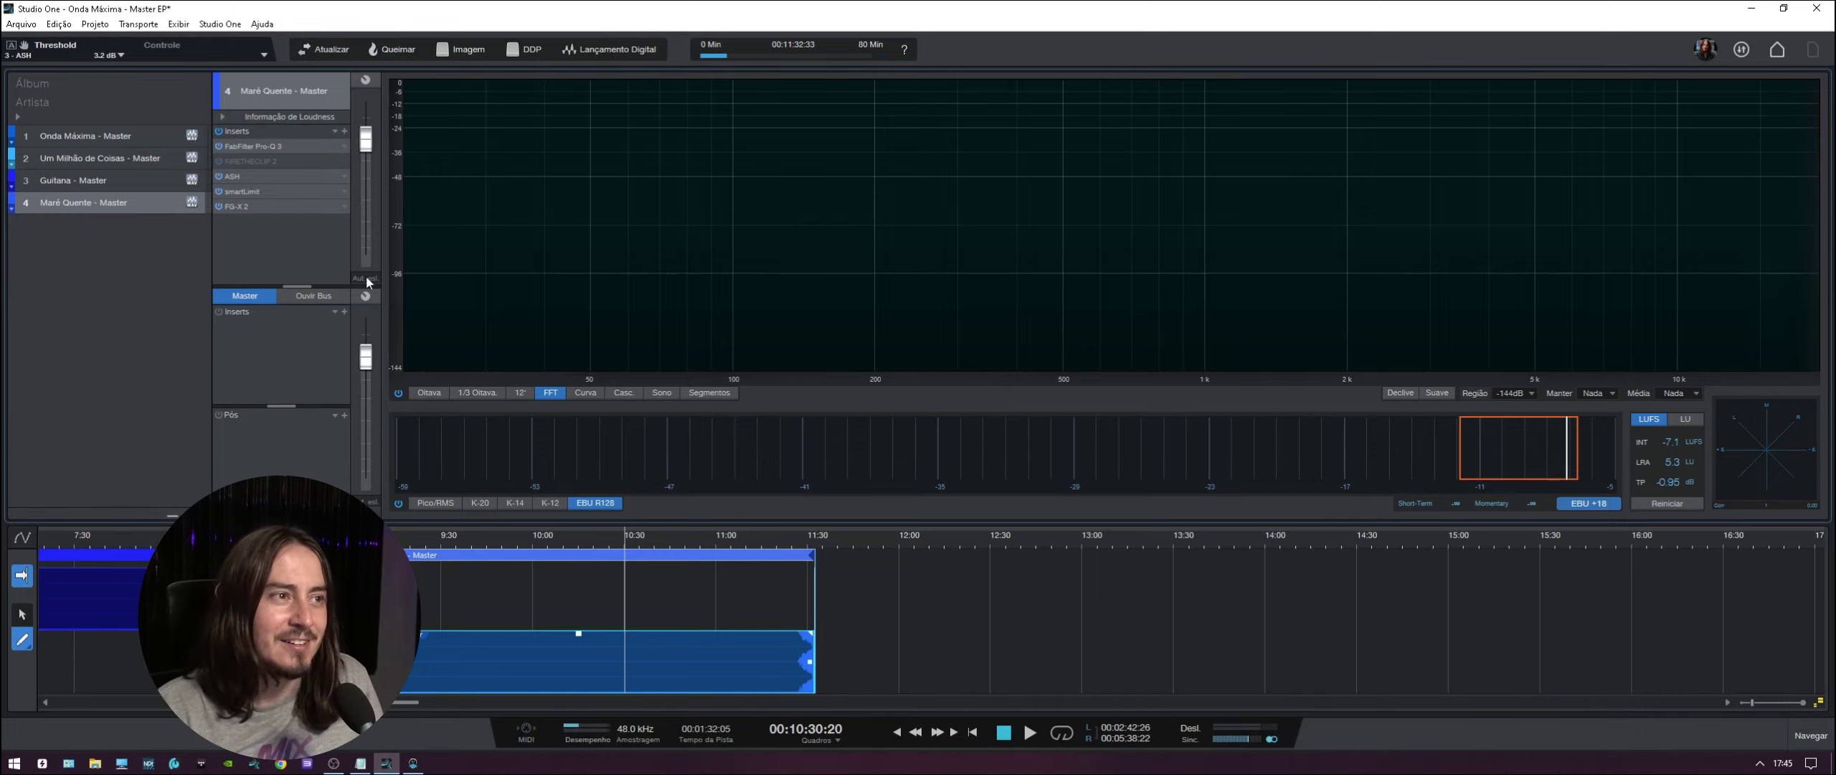
double_click(293, 174)
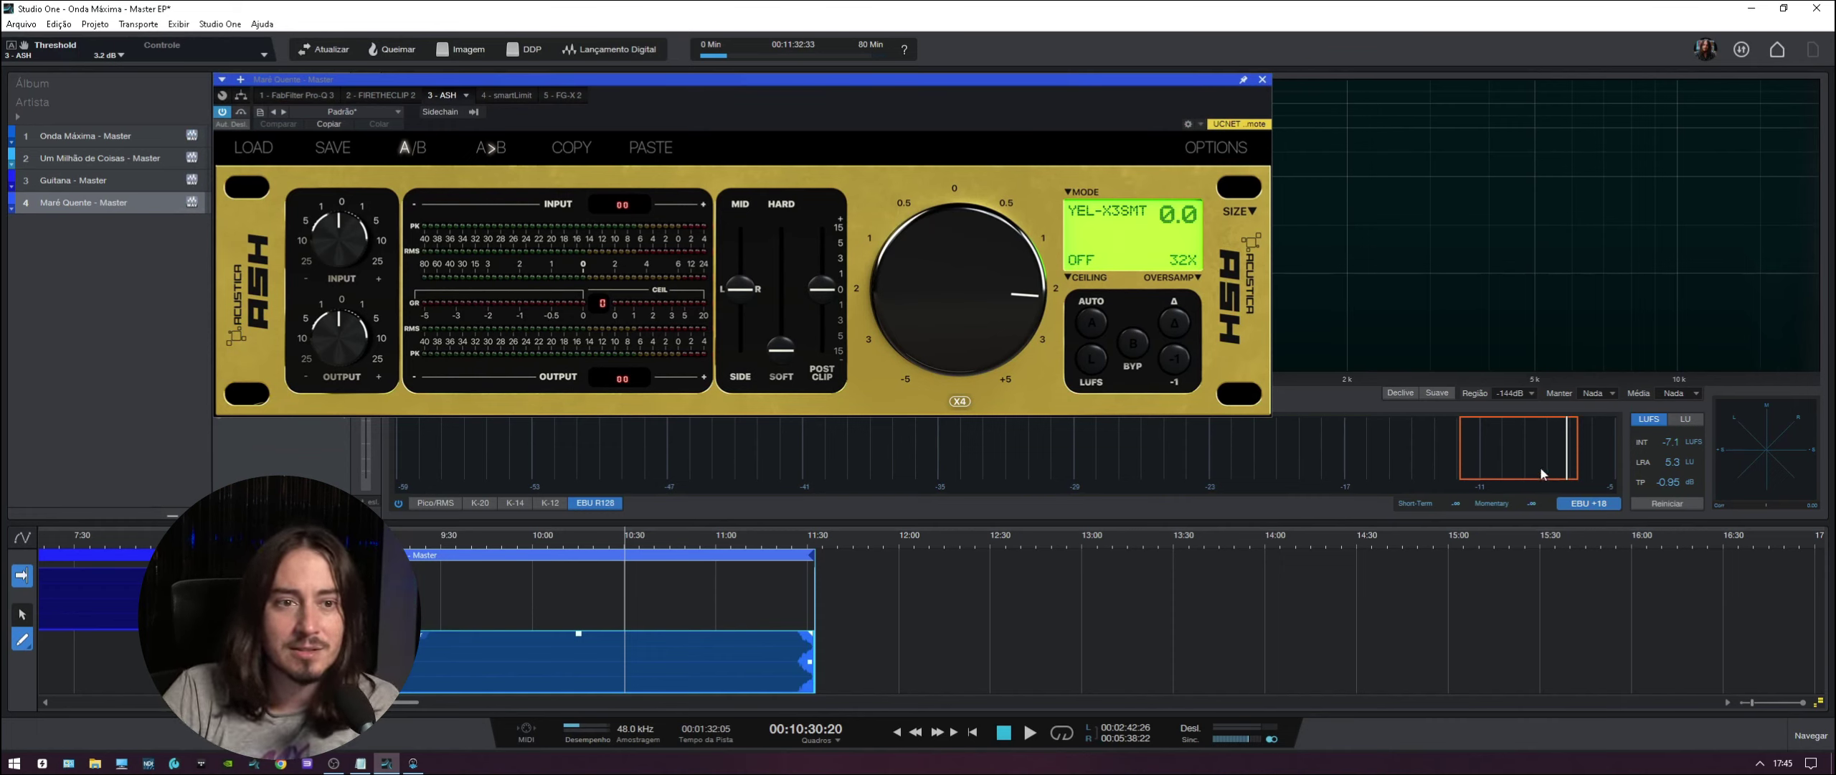
- Review ASH's available oversampling factors and clipping modes, shifting the plugin window slightly over the project
mouse_move(1543, 456)
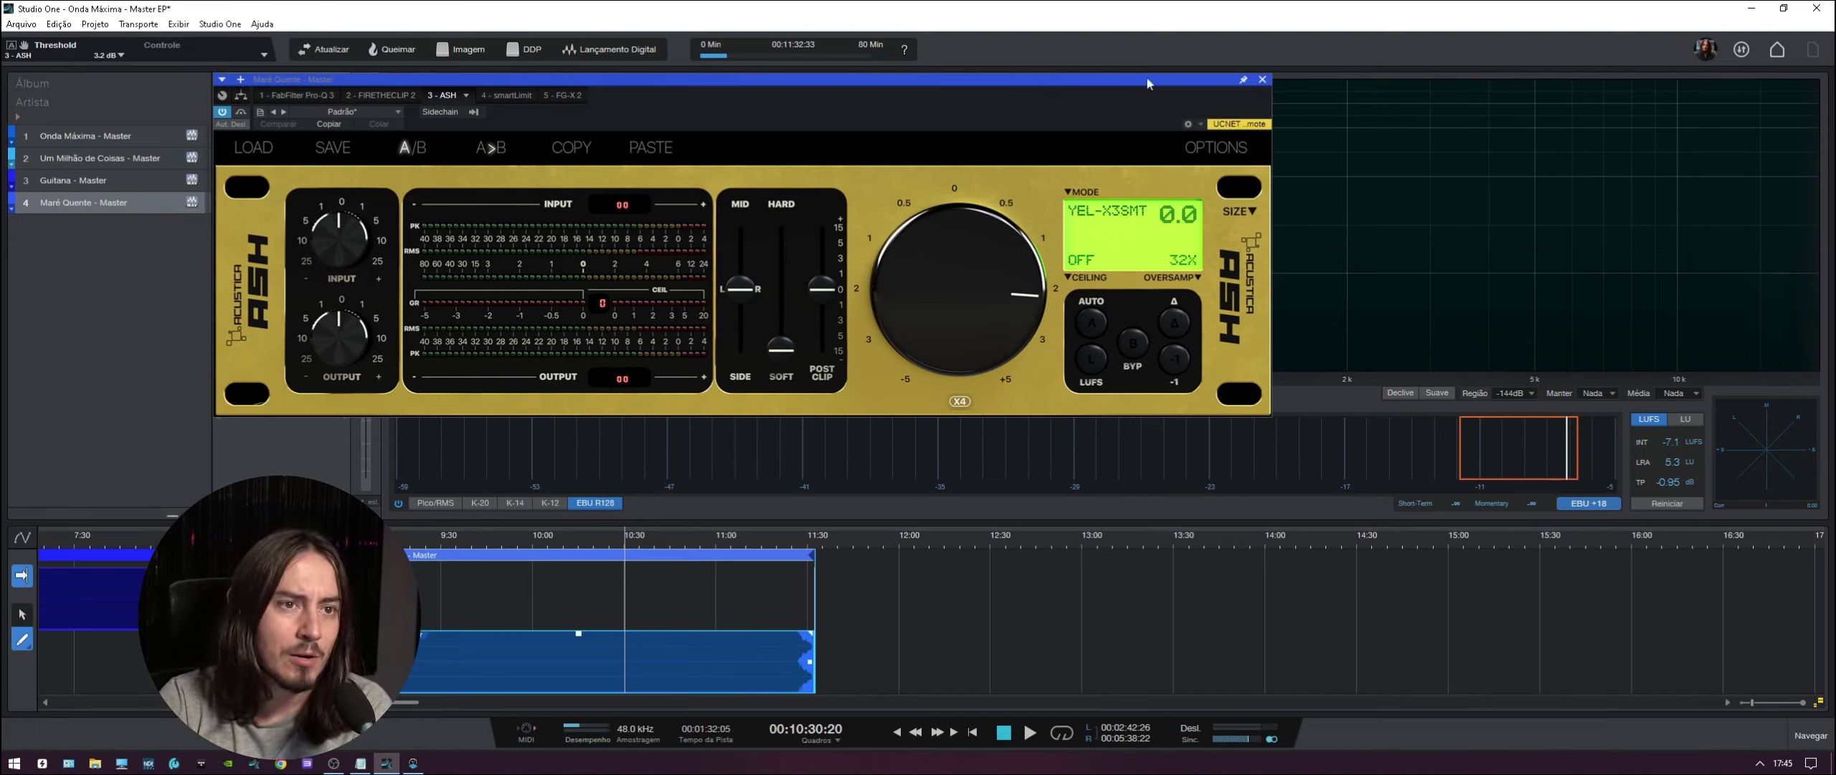
click(1180, 265)
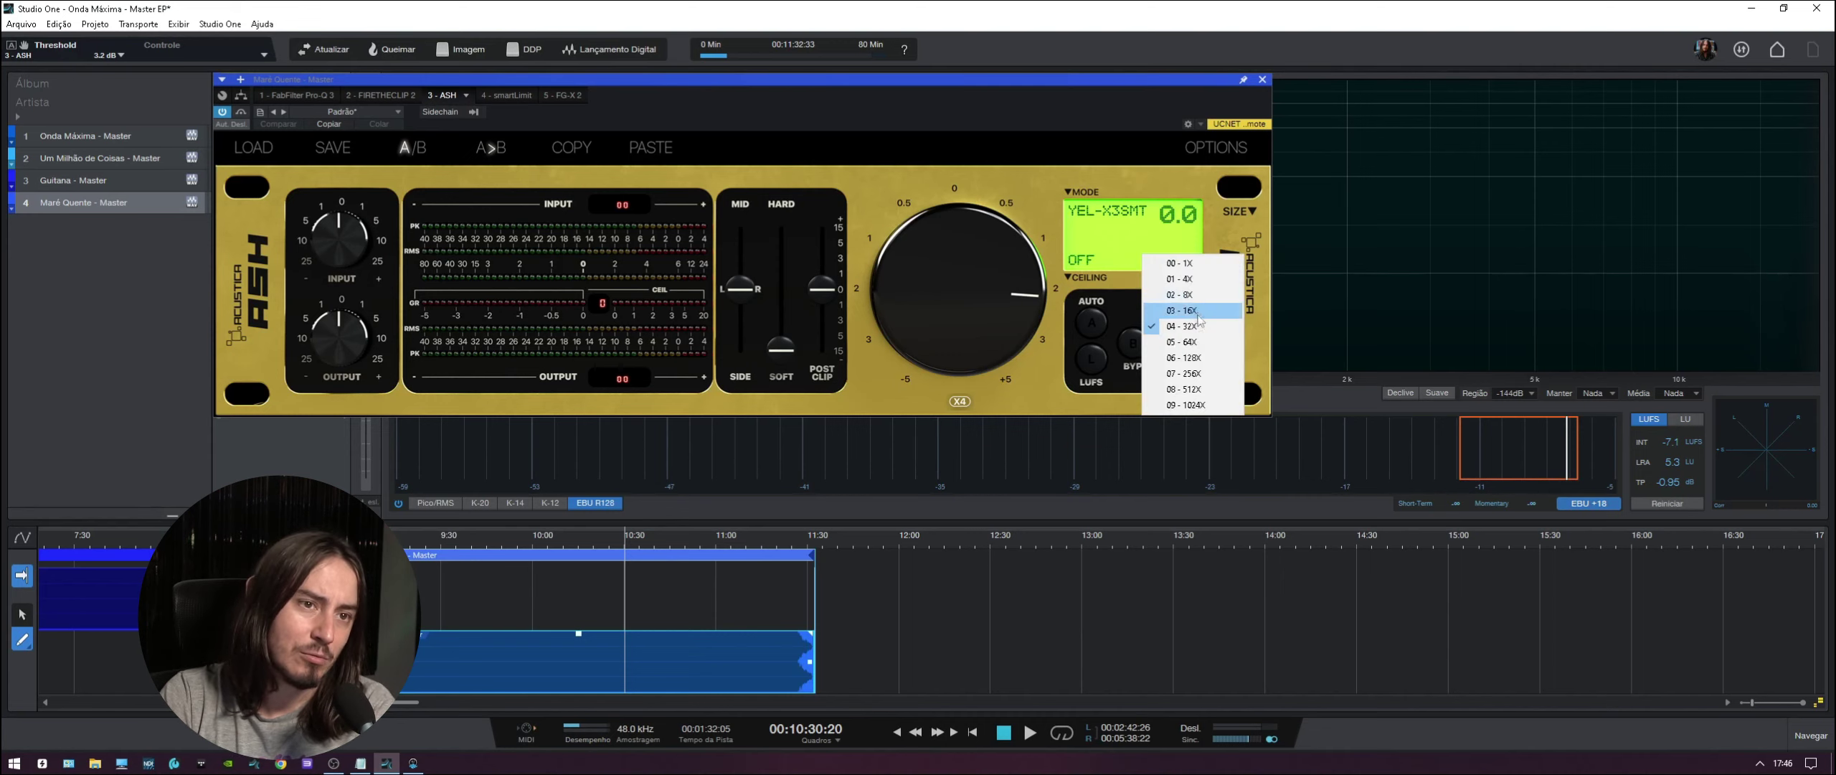
click(1154, 109)
drag(1128, 81, 1070, 86)
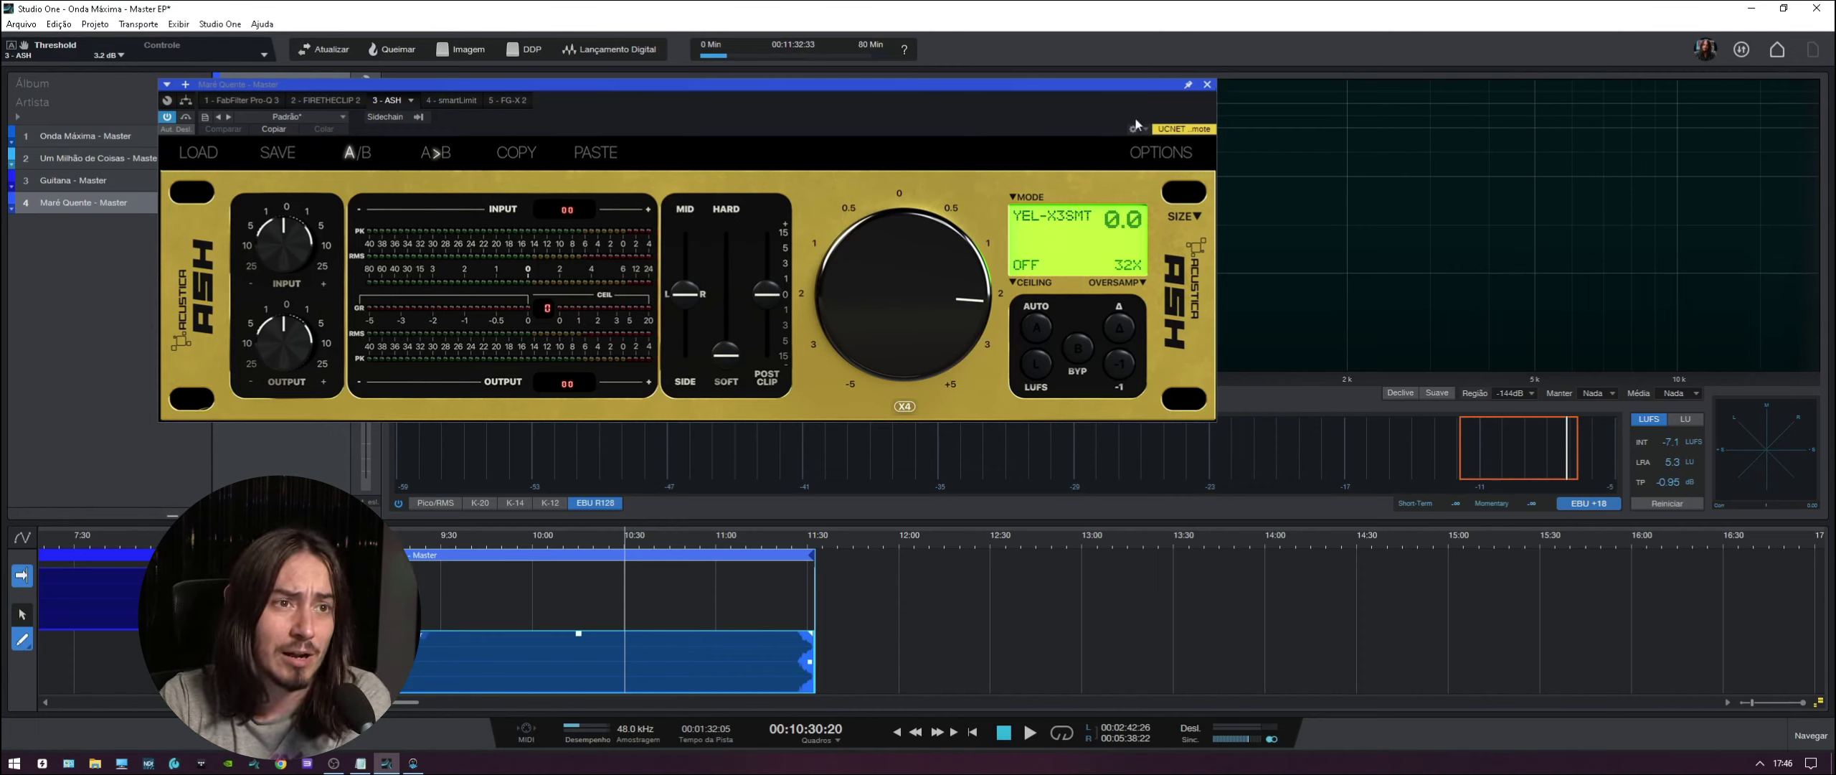
click(1026, 200)
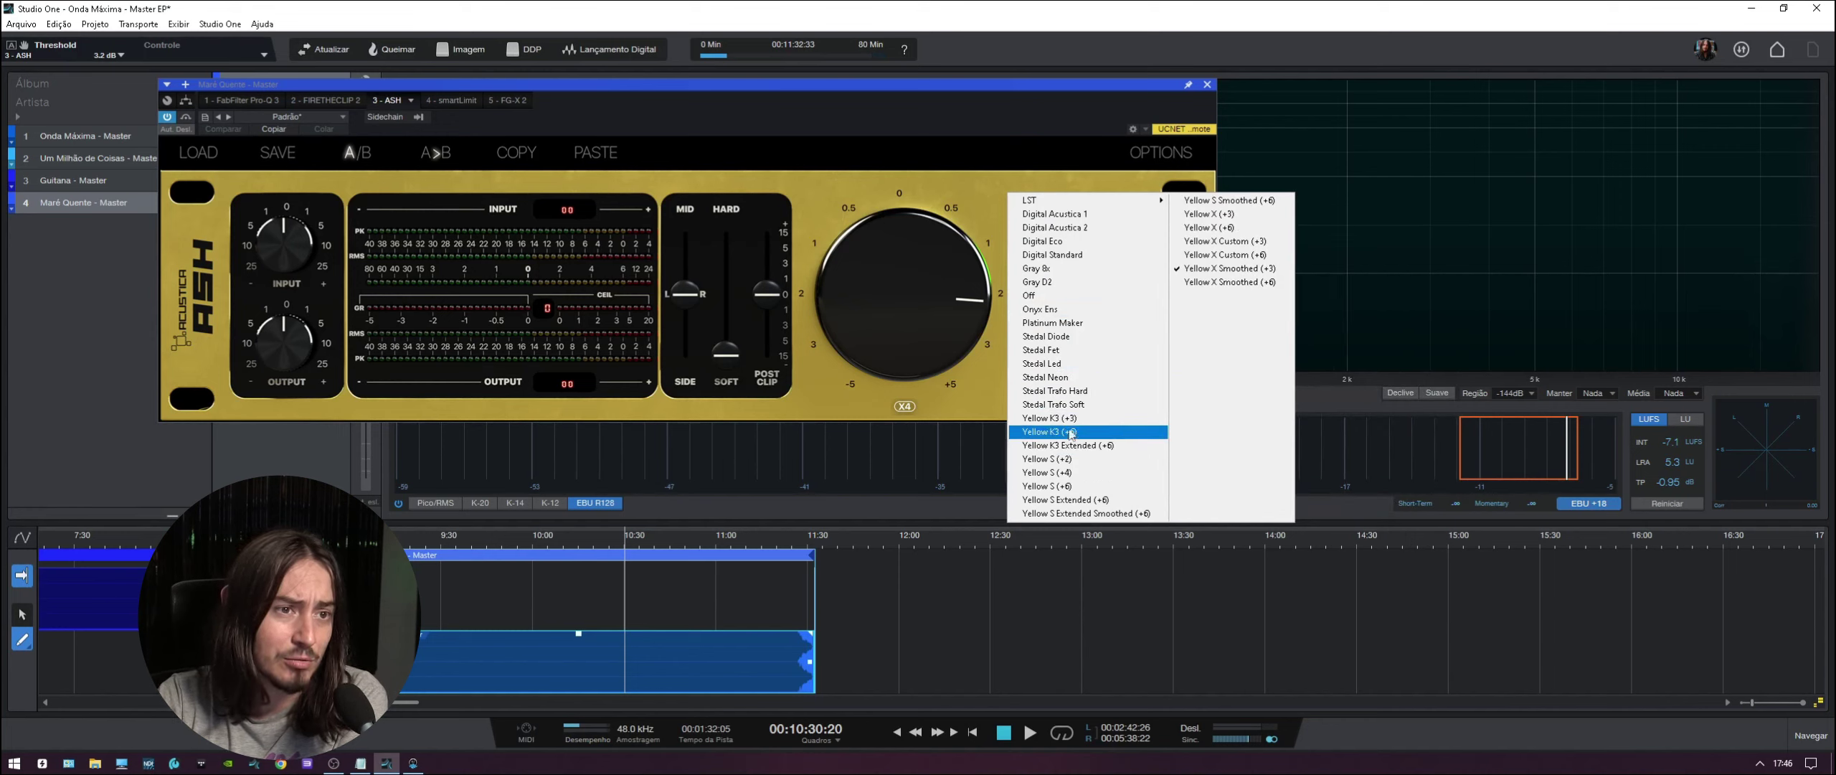
click(968, 181)
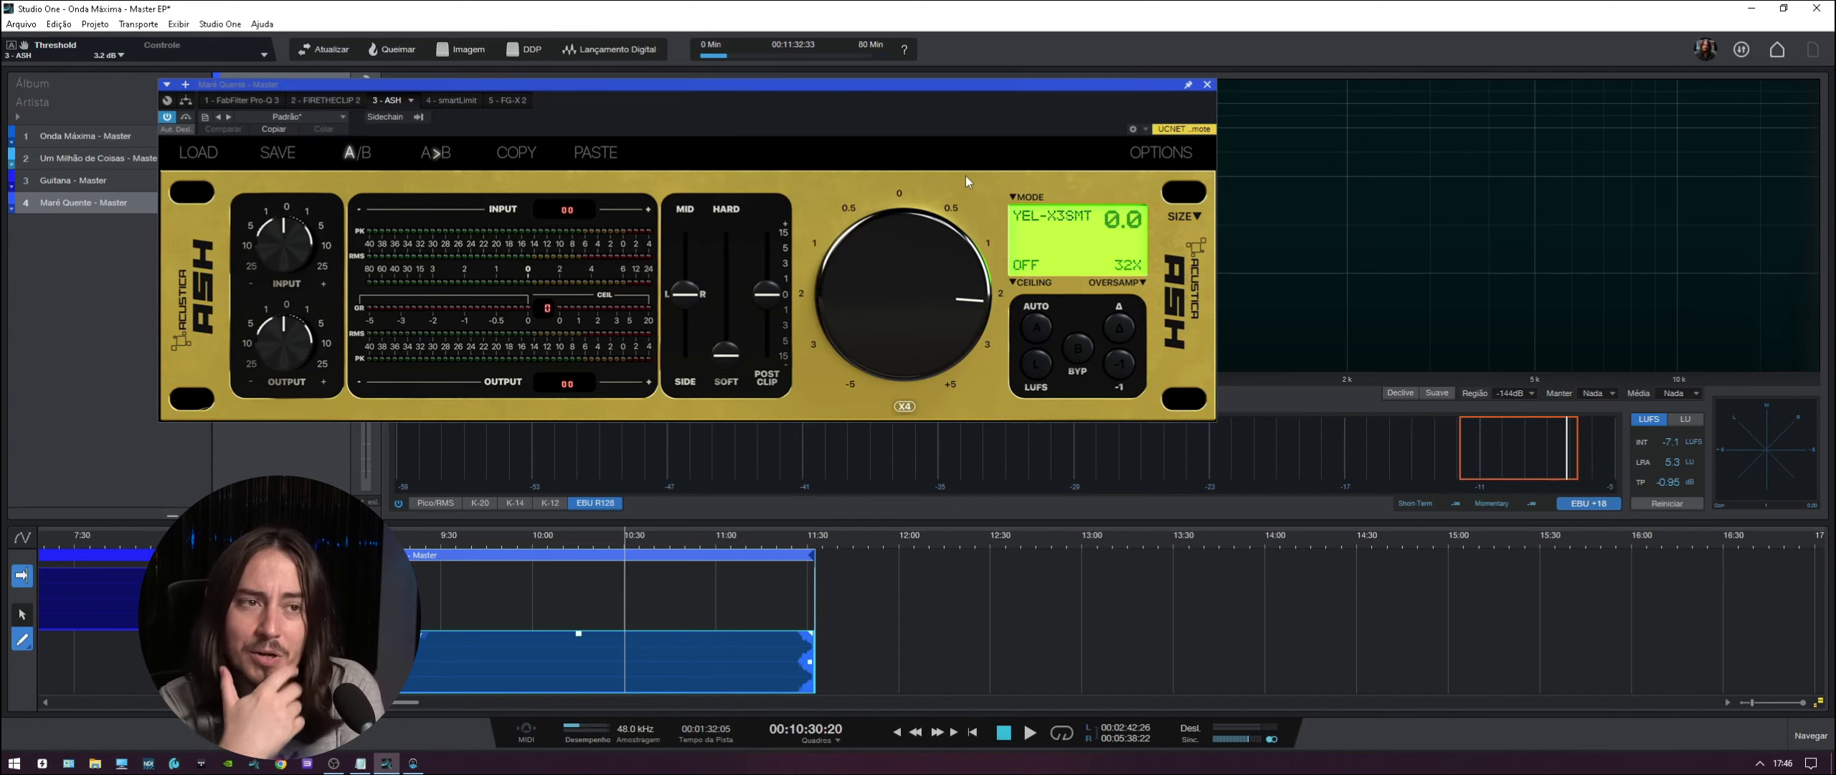
- Close the ASH window and deactivate the ASH insert on the Maré Quente master
click(1208, 85)
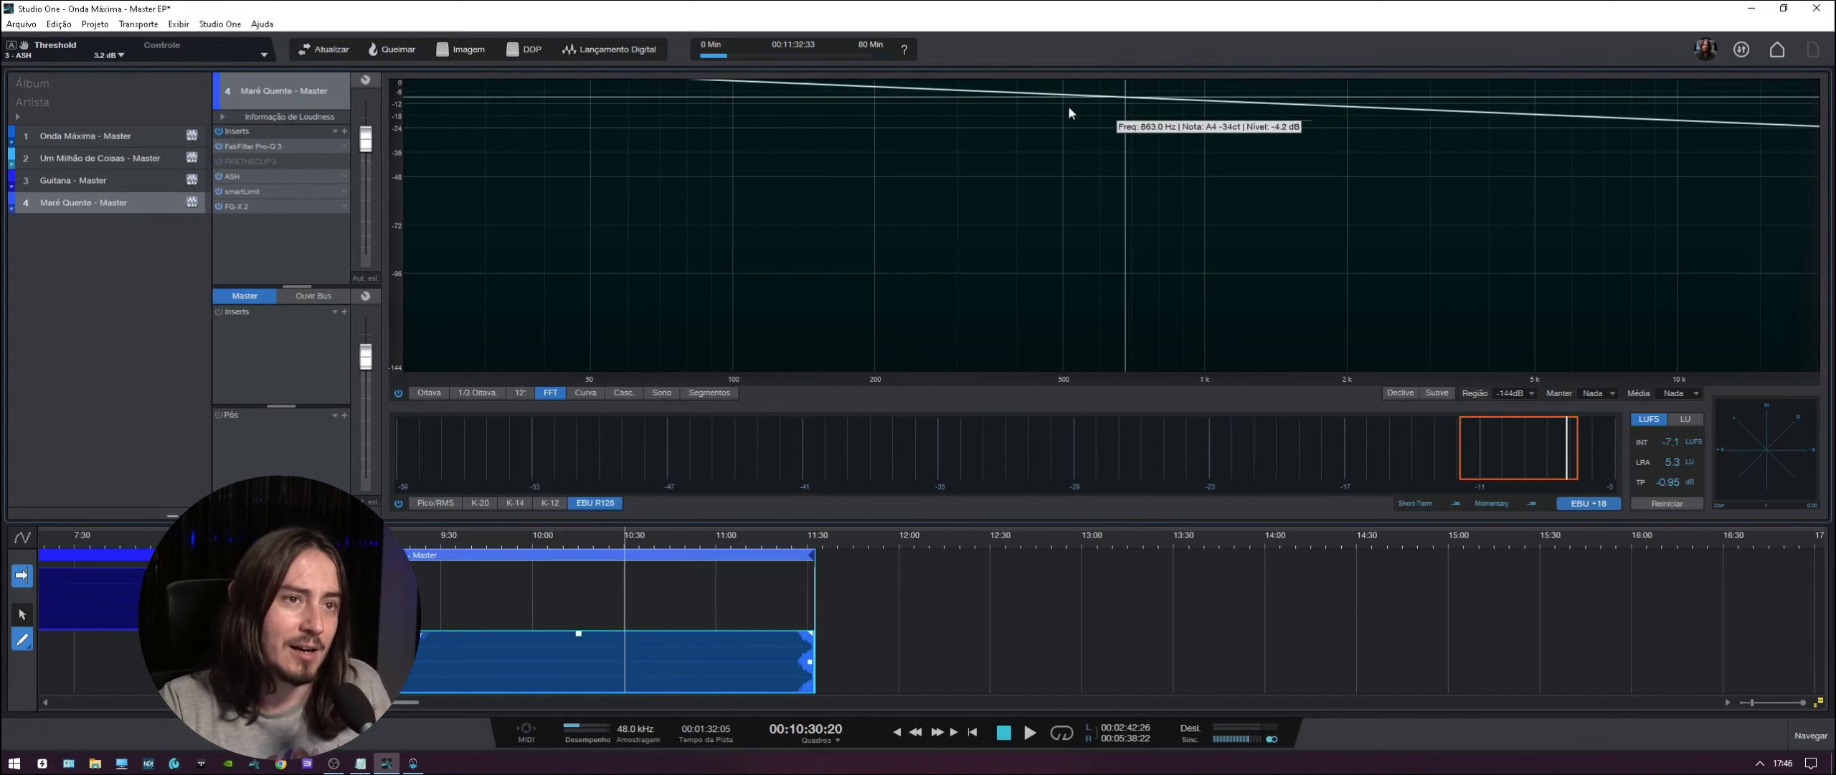
right_click(257, 177)
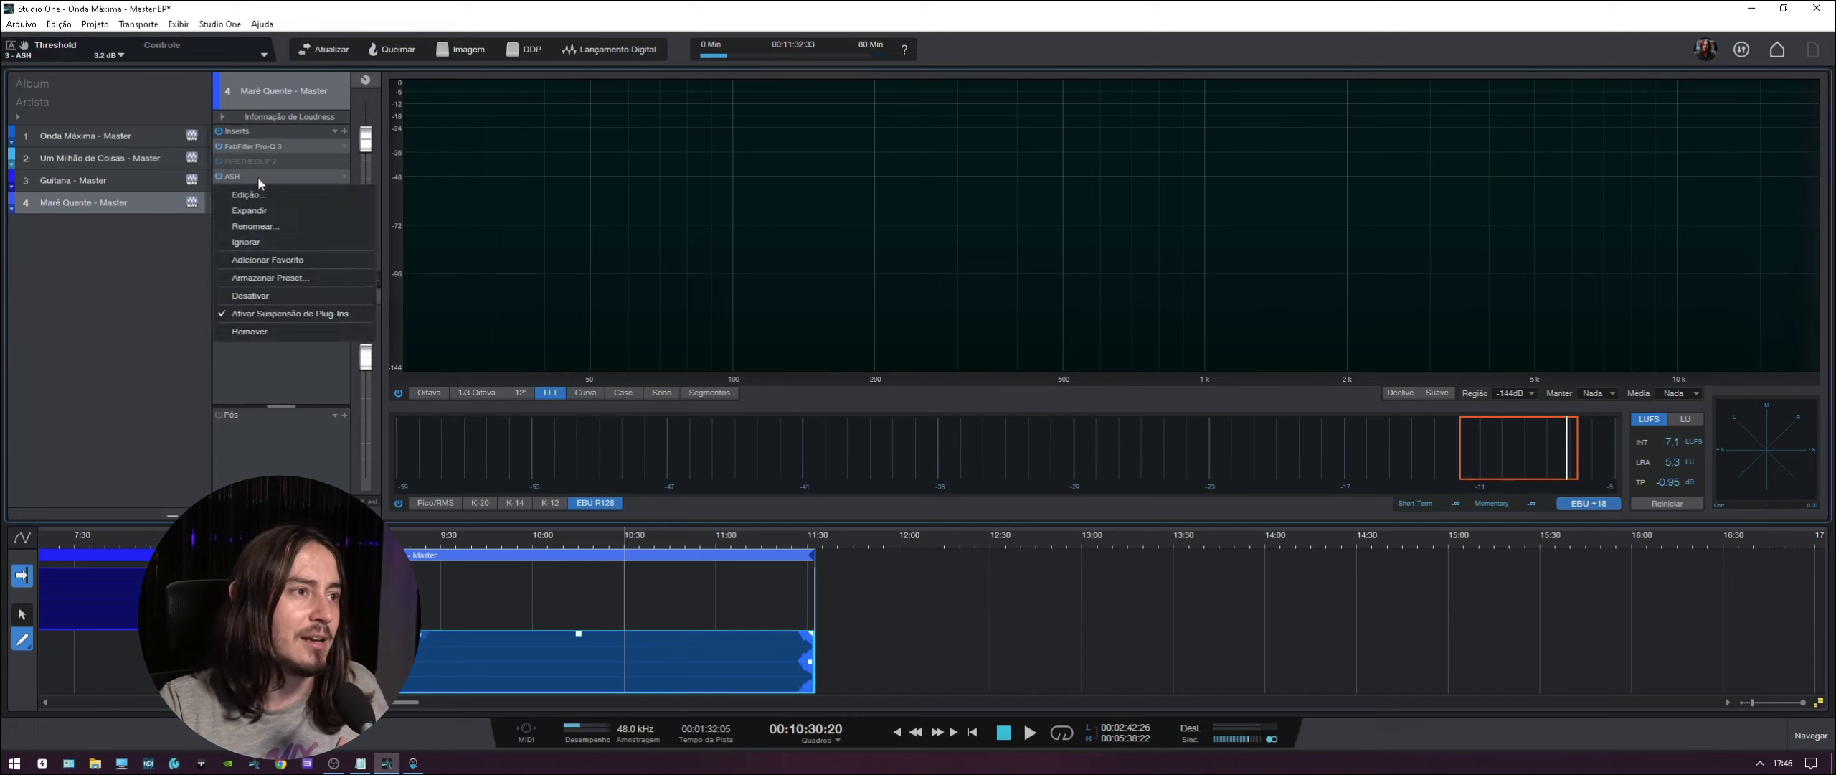
click(278, 304)
- Search the plug-ins for "ash" and add ASHFLAT to the Maré Quente master's inserts
click(338, 132)
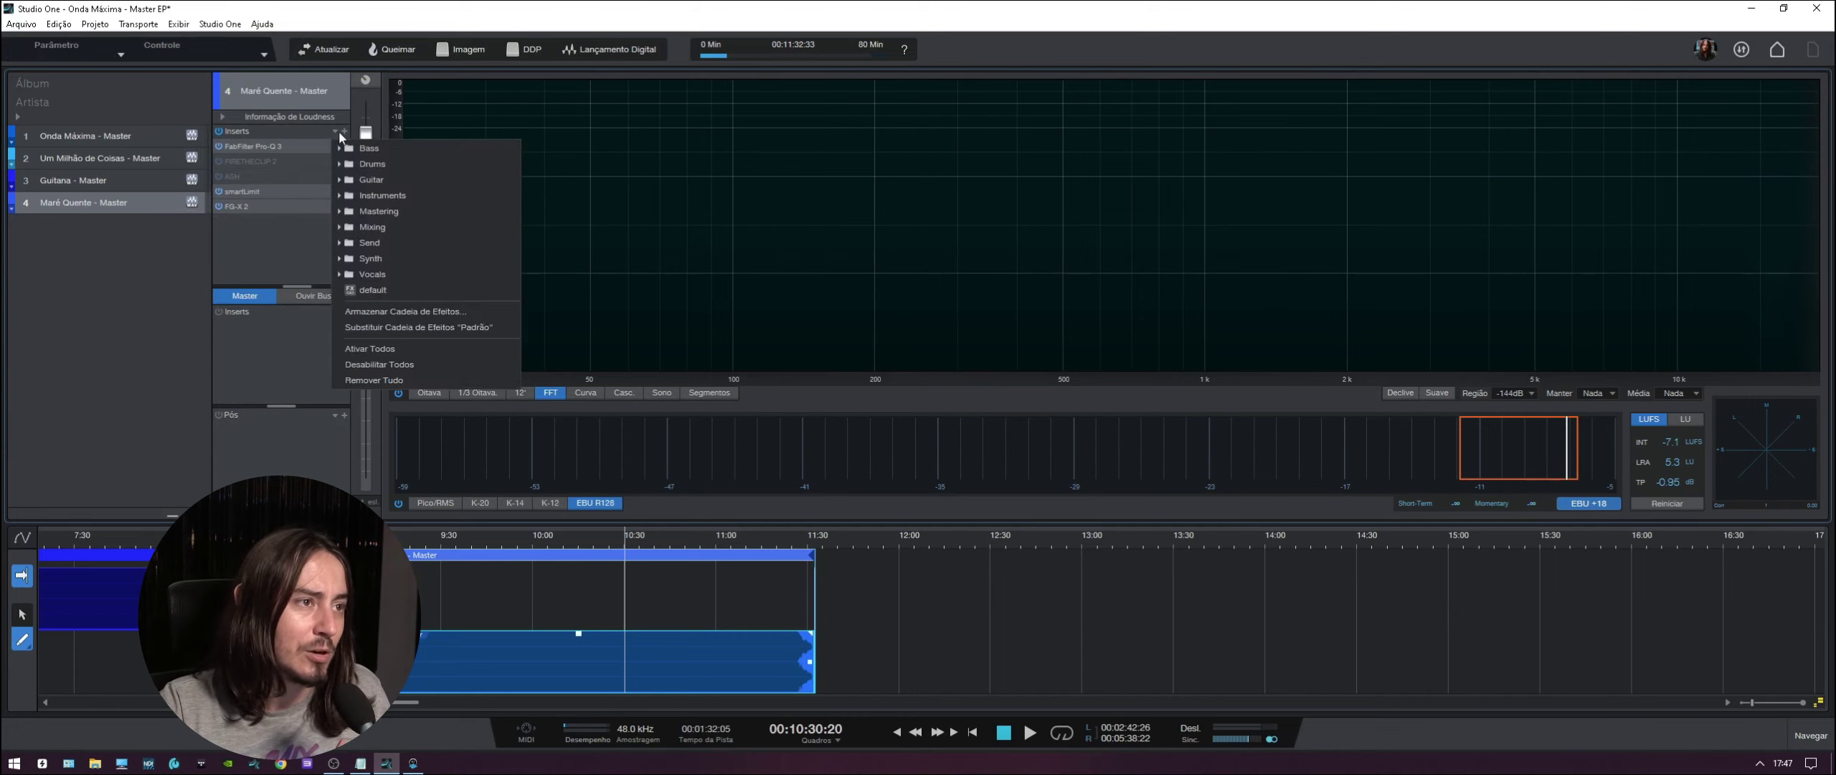
click(351, 130)
click(345, 132)
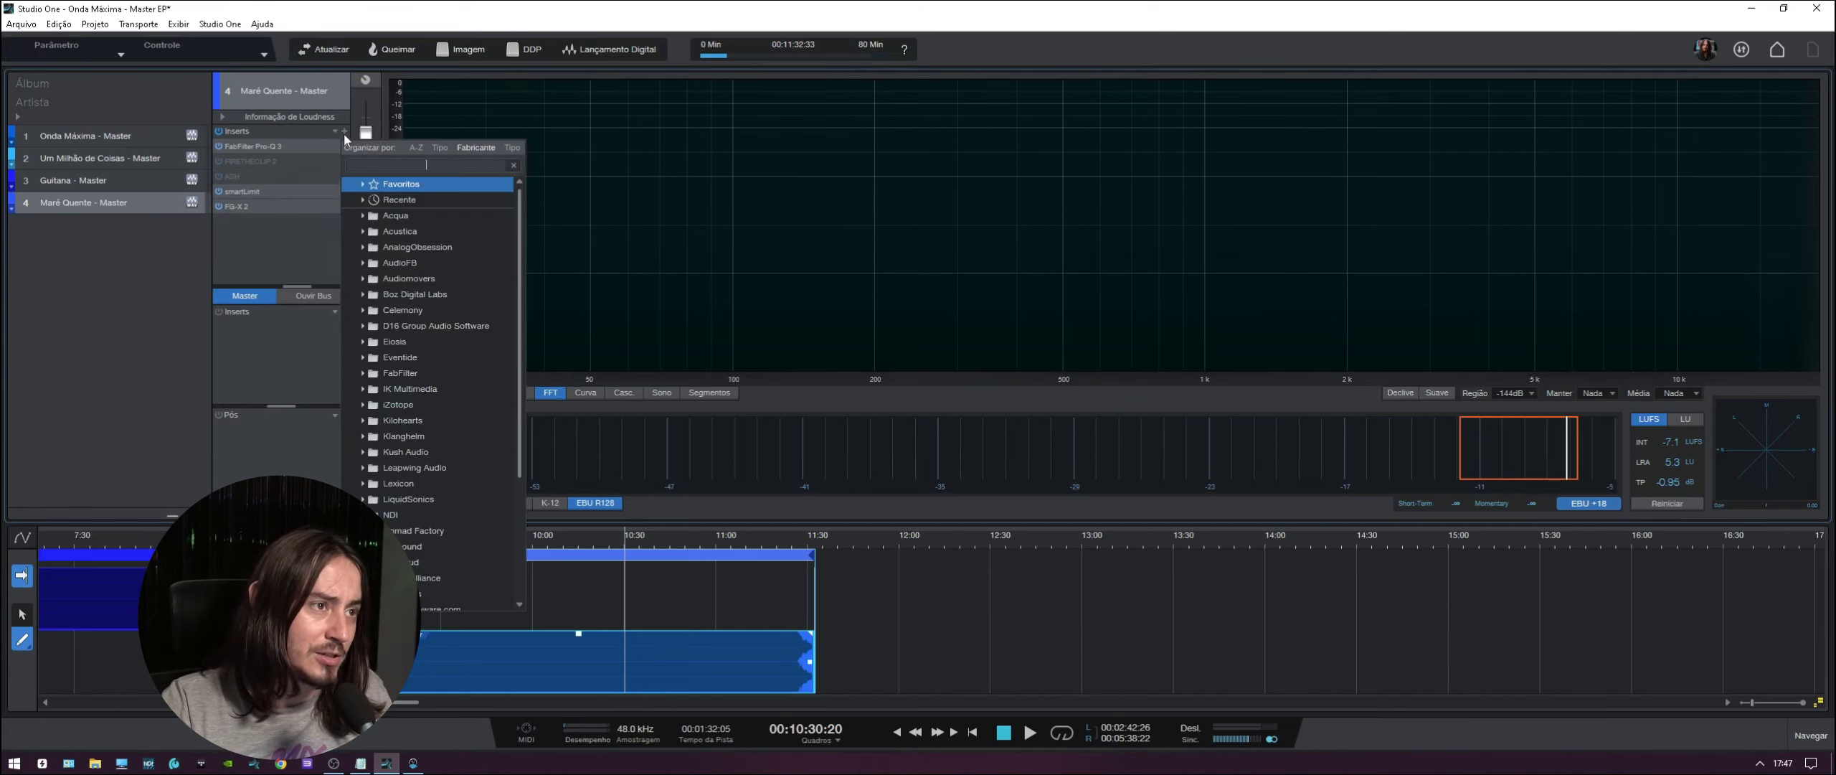
text(ahs)
key(BackSpace)
key(BackSpace)
text(sh)
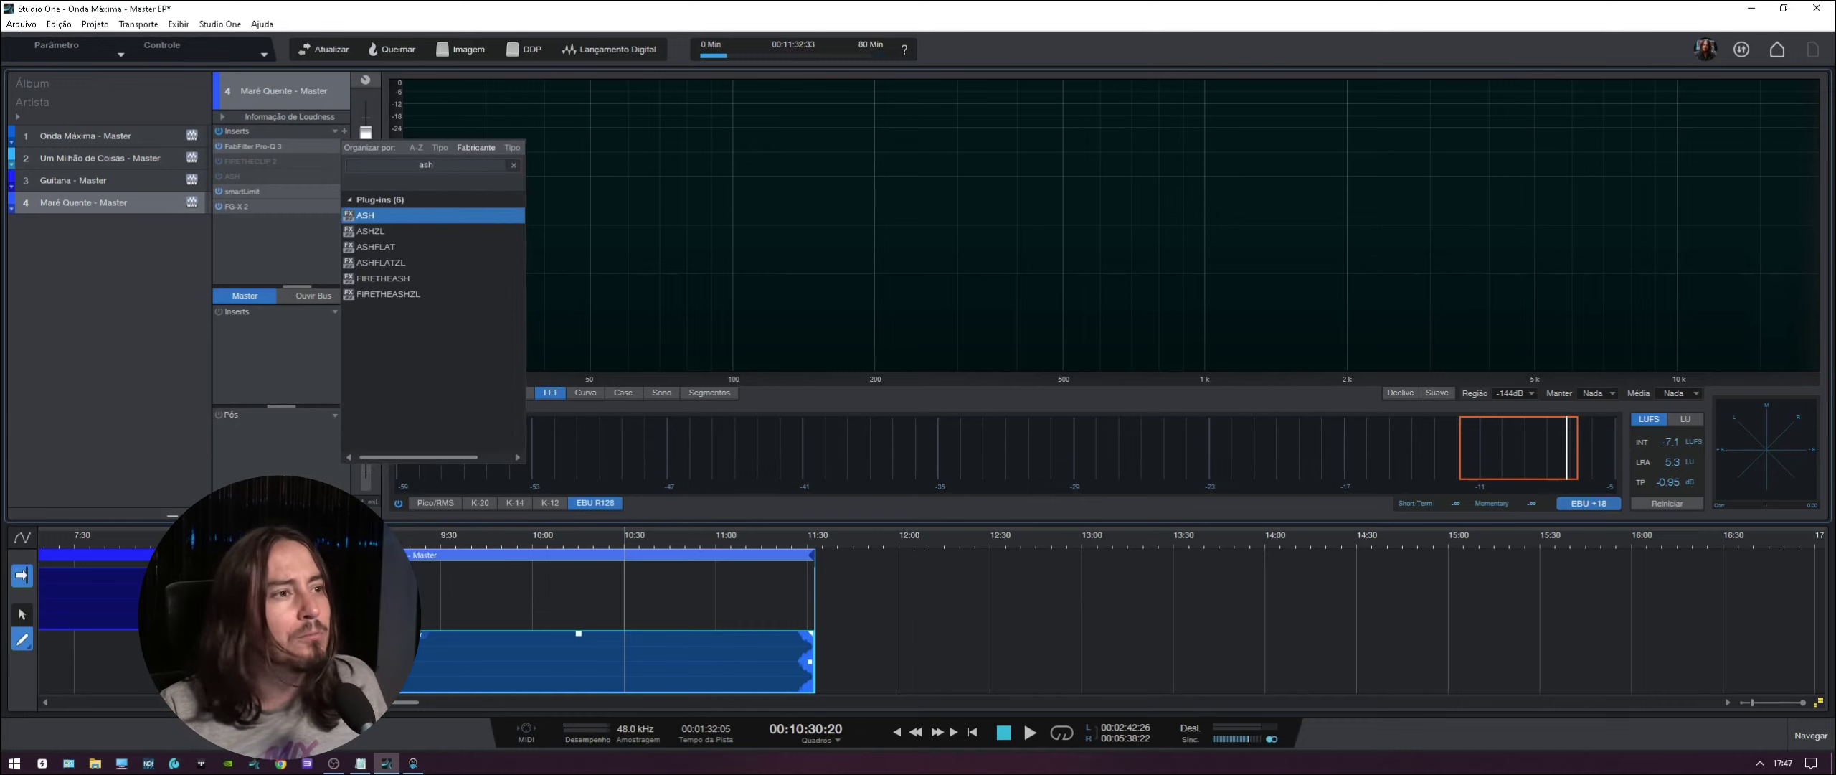
click(414, 252)
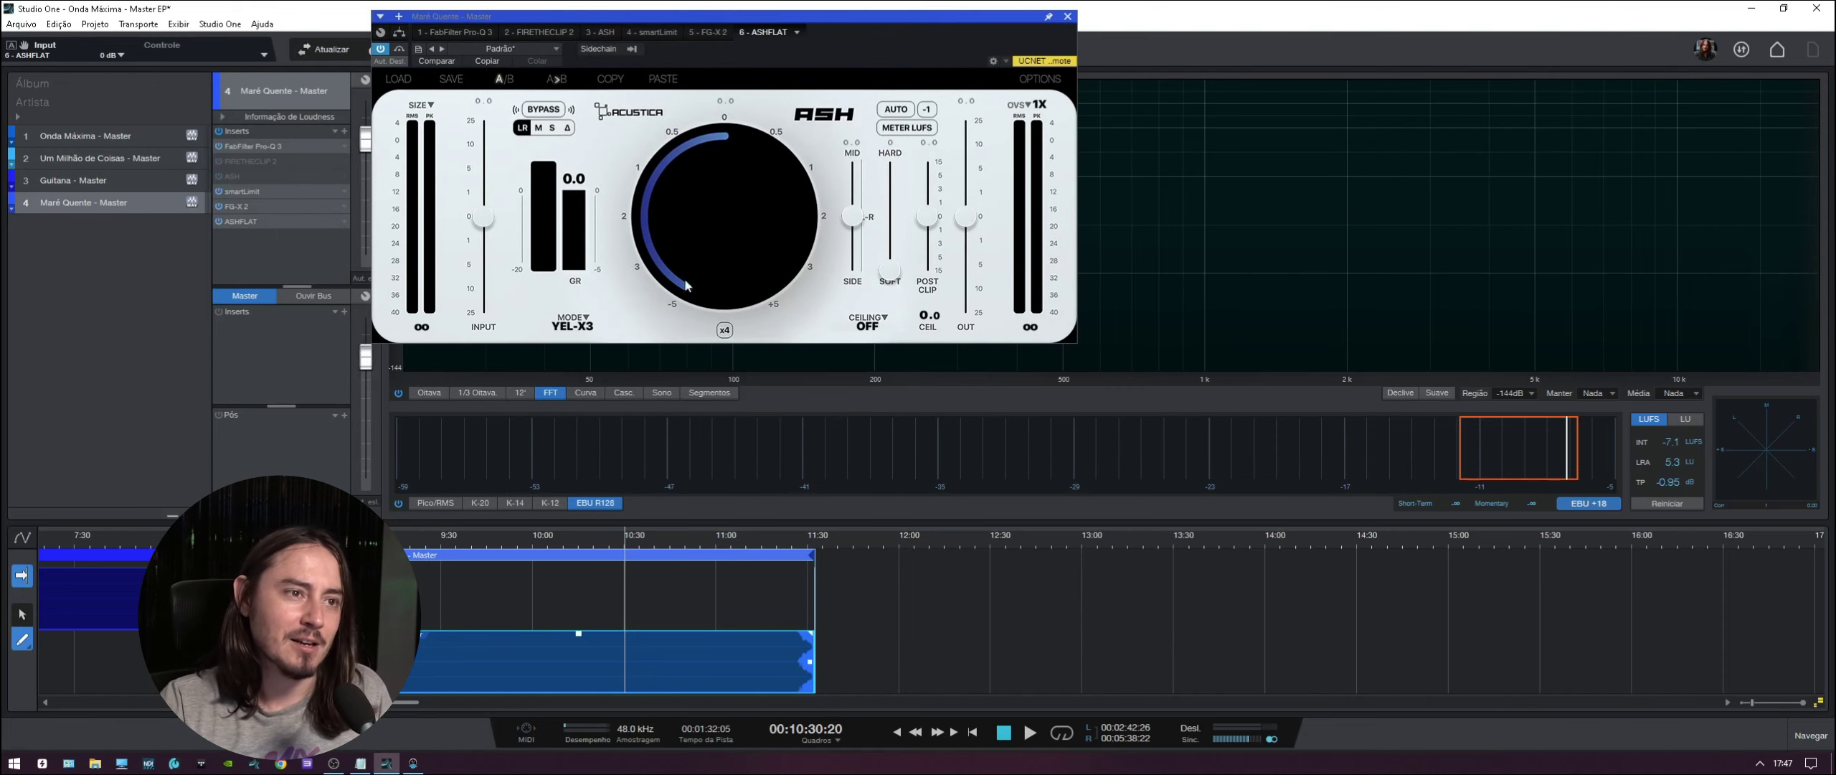
- Examine the oversampling, clipping mode and ceiling options offered by the ASHFLAT interface
click(1024, 105)
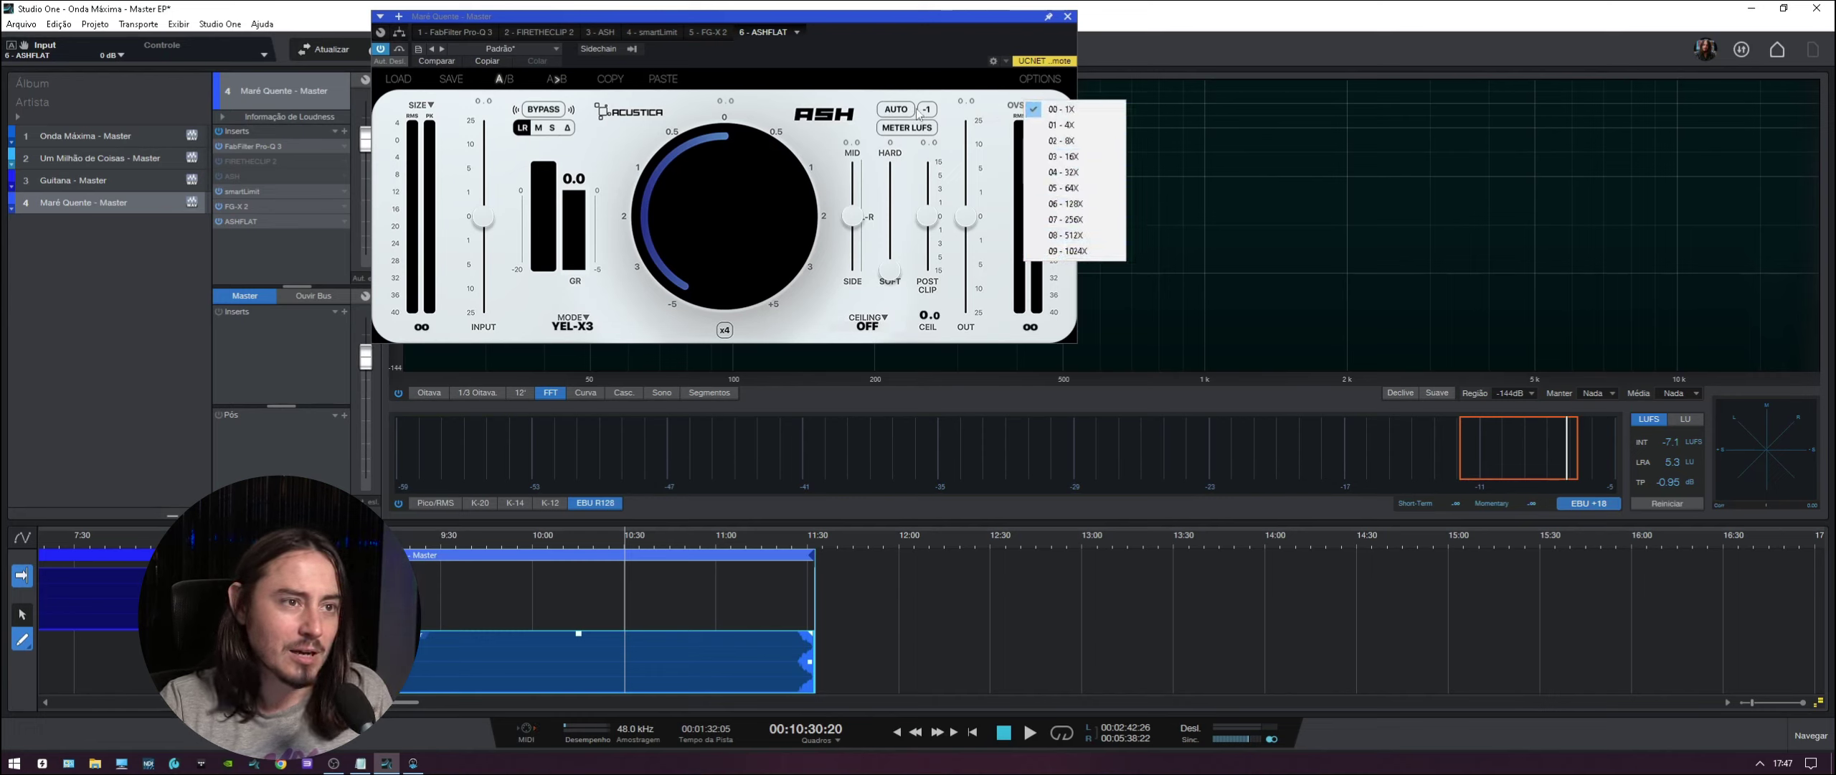
click(995, 119)
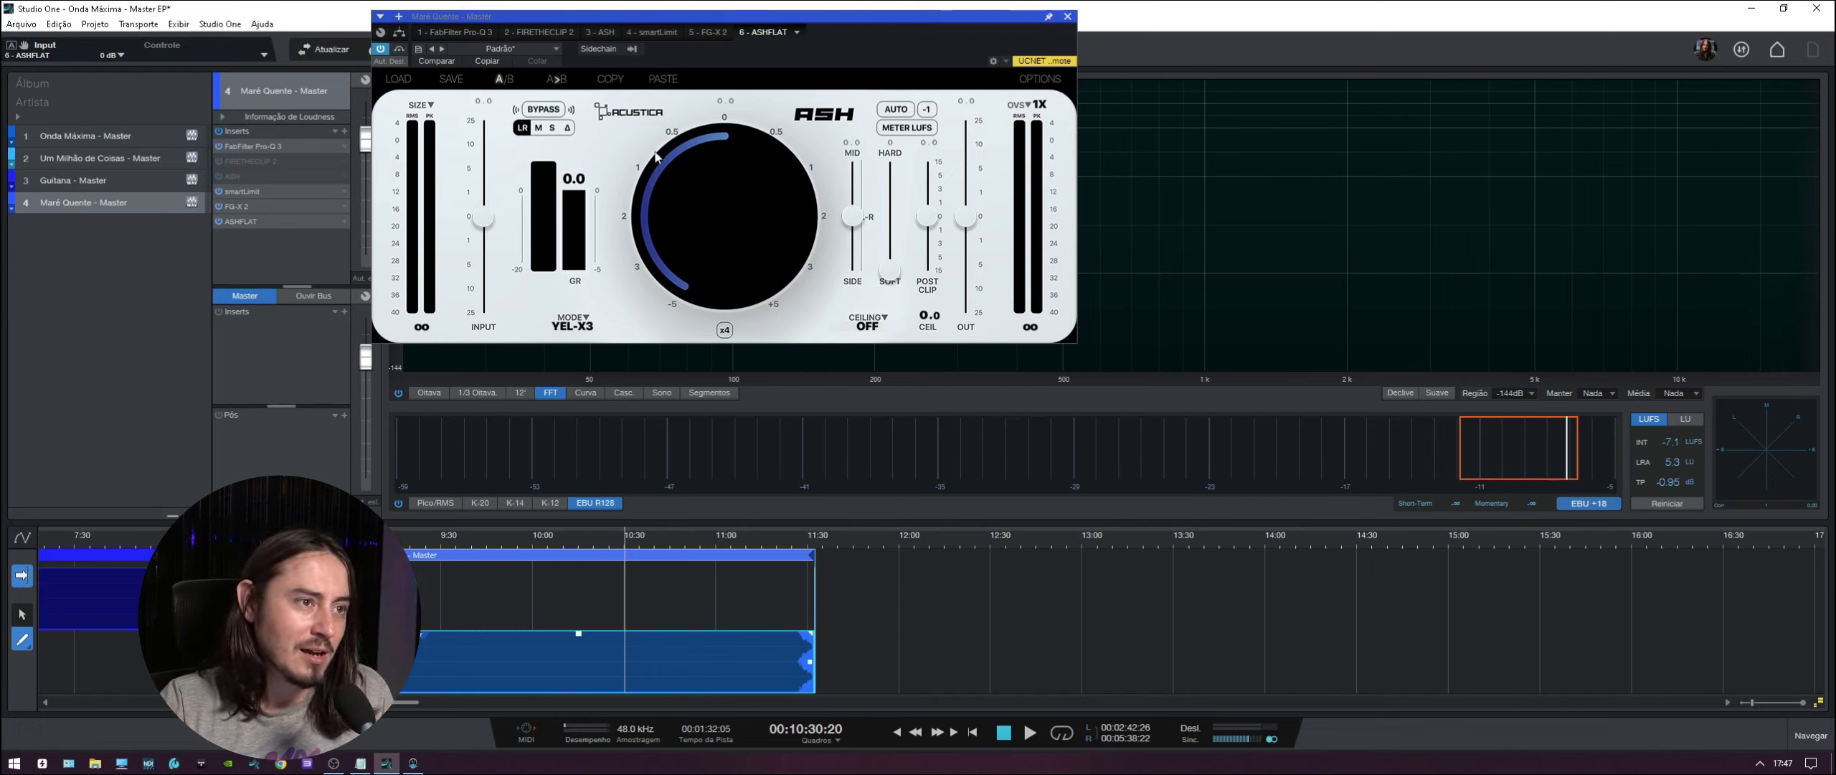
click(573, 323)
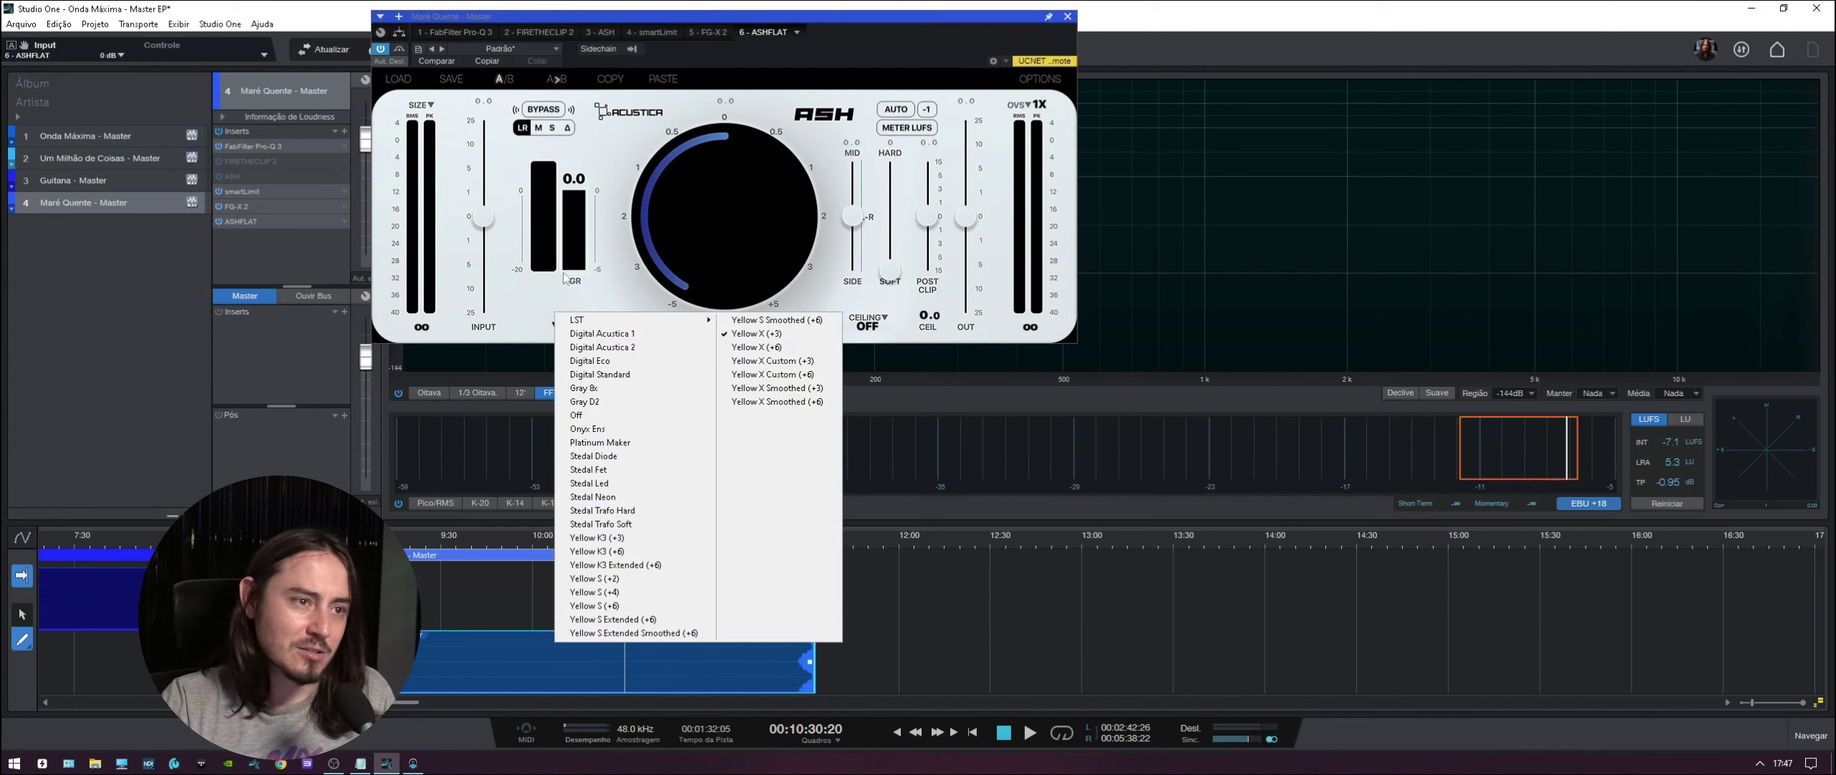
click(525, 283)
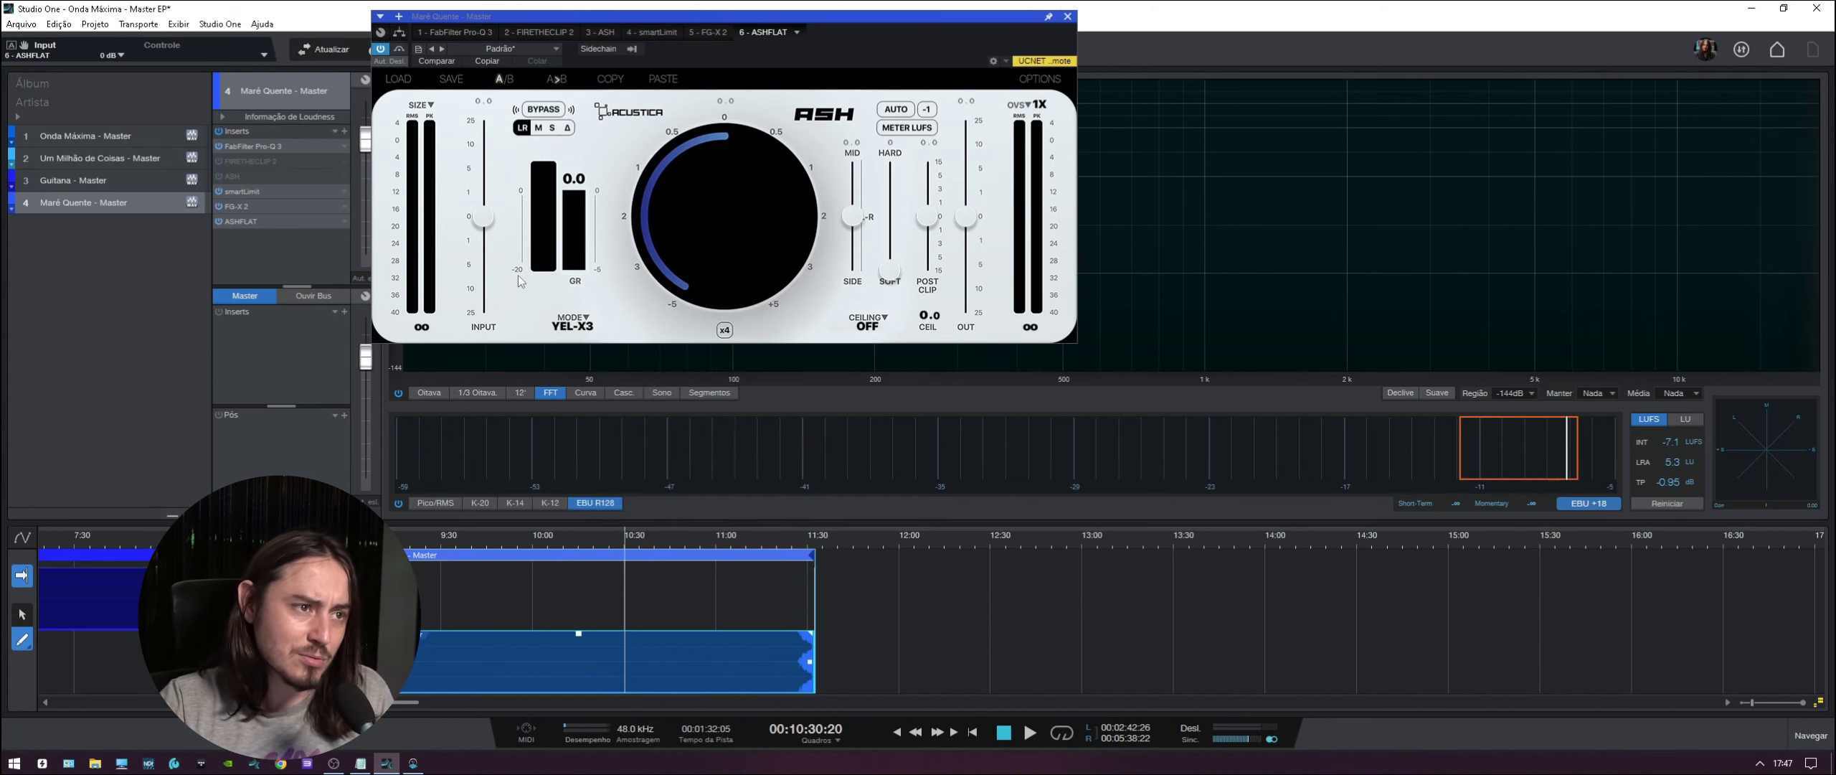
click(895, 323)
click(892, 287)
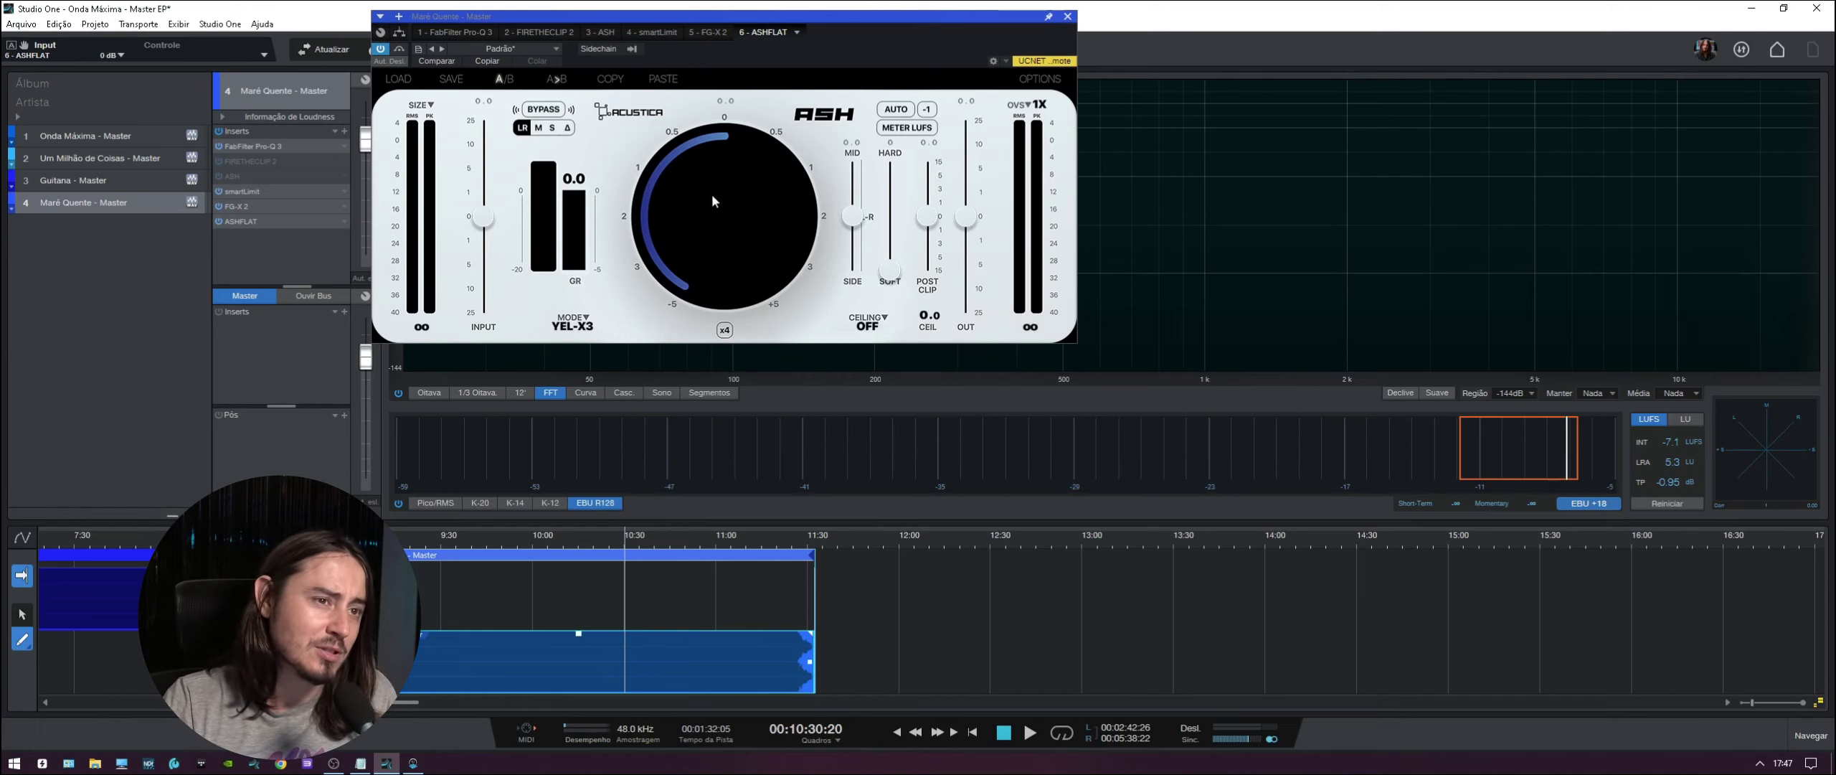